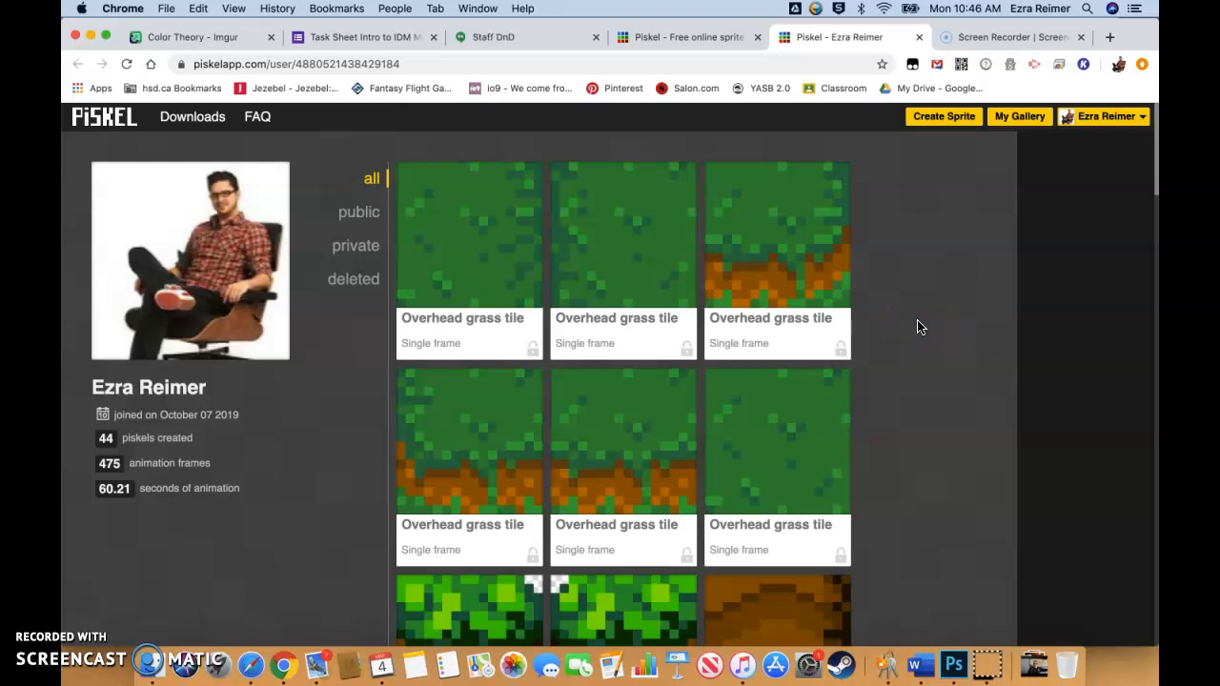
Step: Clone the plain overhead grass tile in the gallery and open the clone for editing
left_click(882, 328)
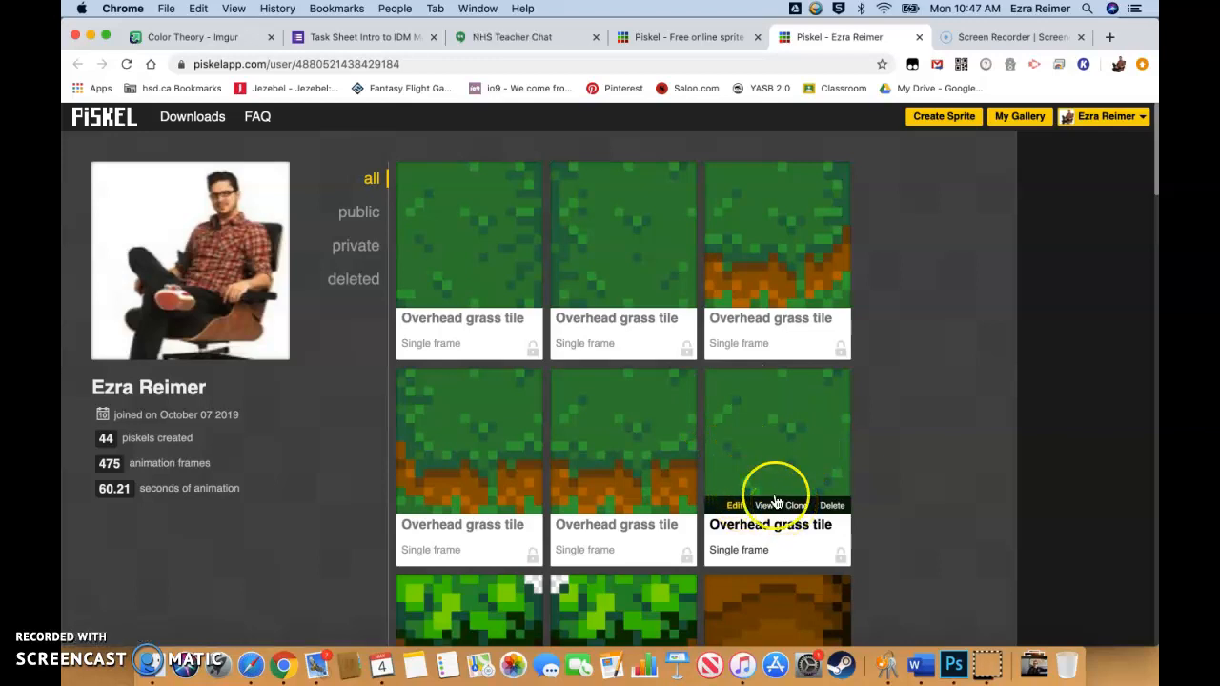
left_click(775, 503)
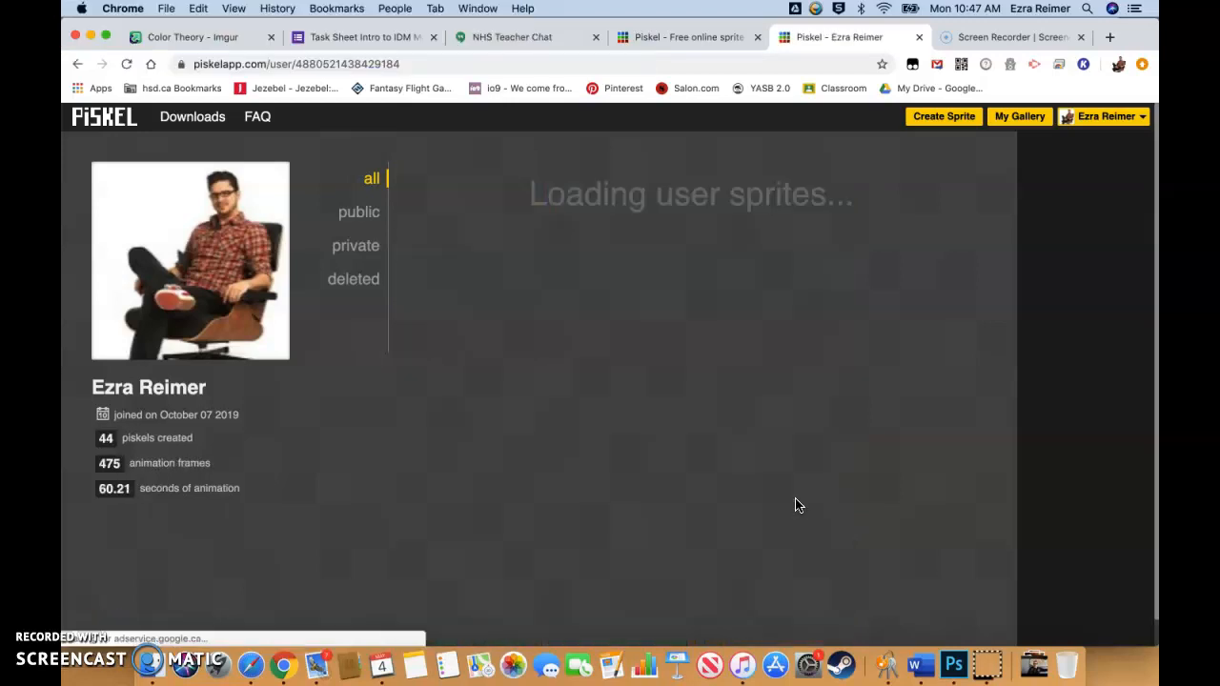
mouse_move(478, 246)
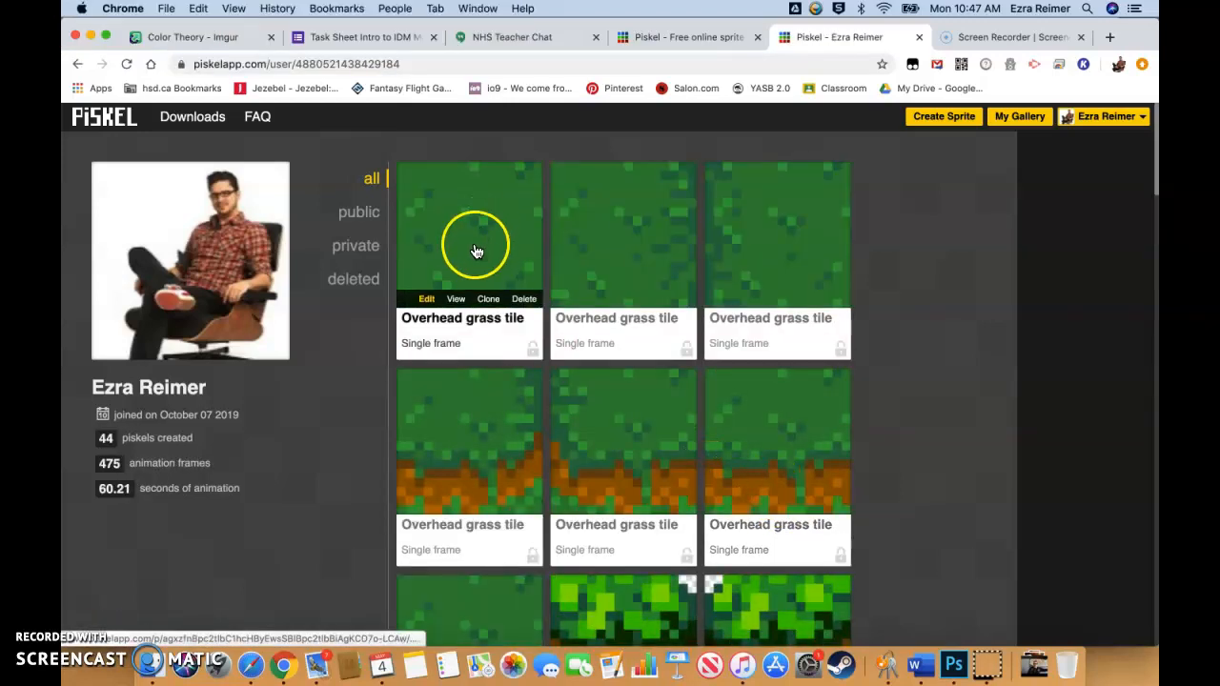
left_click(428, 300)
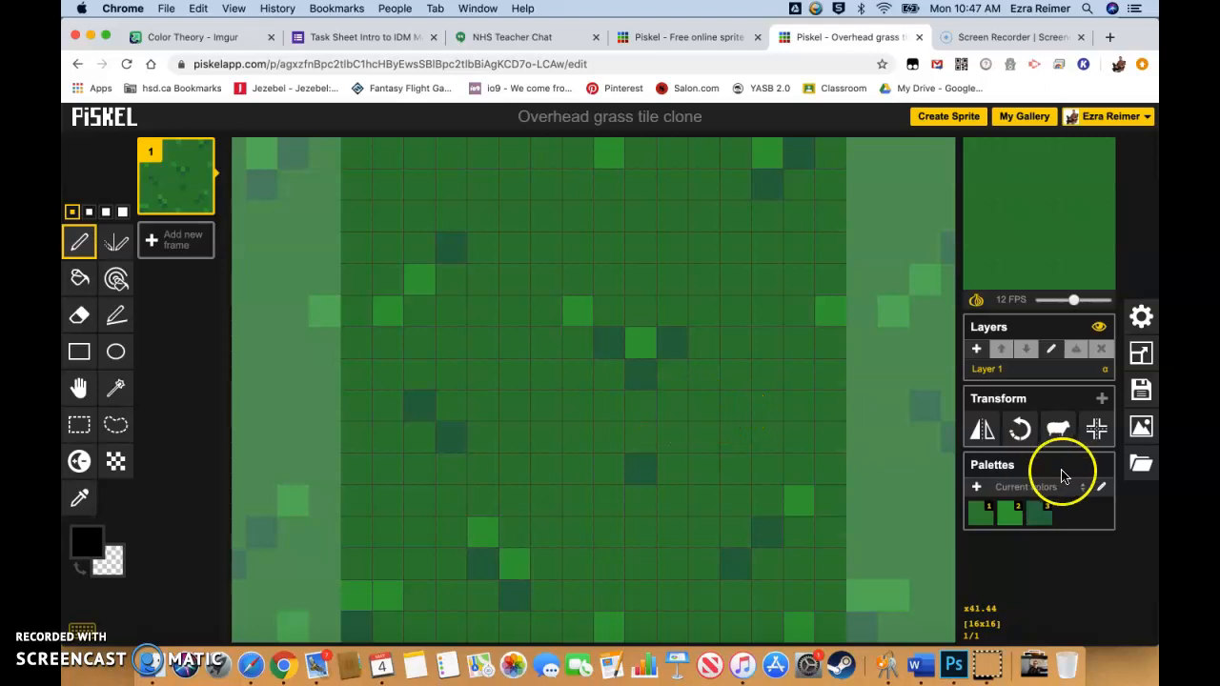
Step: Paint the tile's top pixel row dark green and add scattered dark green pixels in the two rows beneath it
left_click(1039, 527)
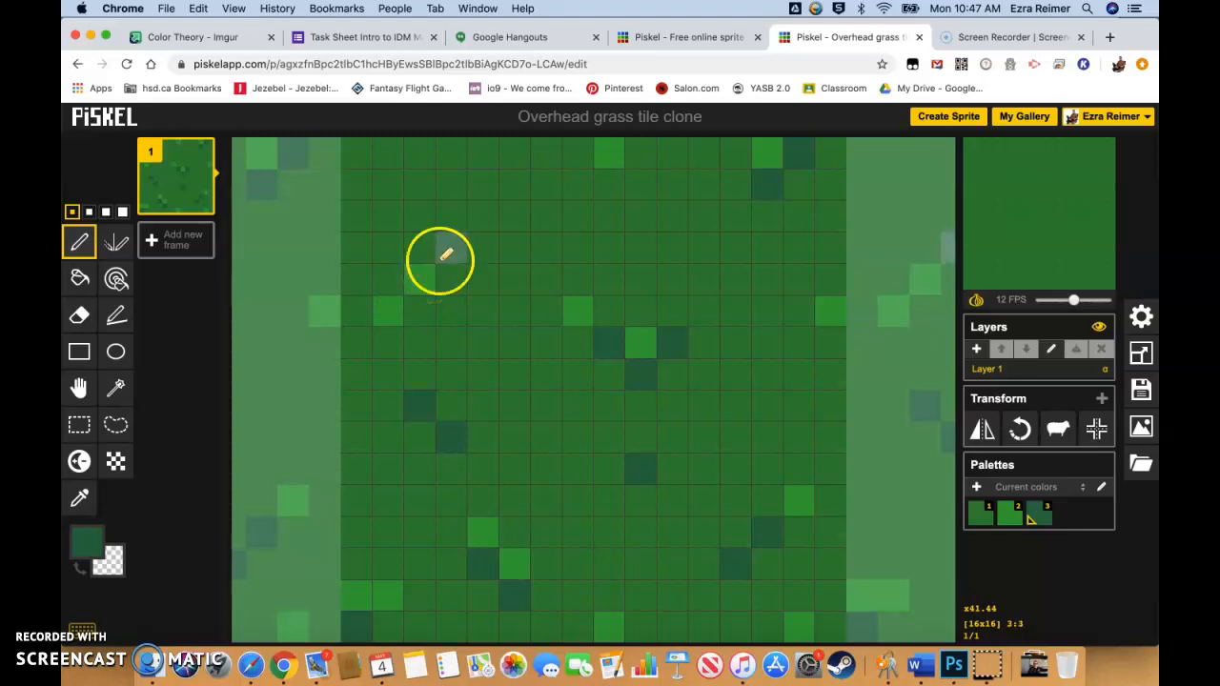
mouse_move(374, 154)
left_mouse_down()
mouse_move(349, 148)
mouse_move(835, 154)
left_mouse_up()
left_click(393, 180)
left_click(489, 182)
left_click_drag(545, 184, 592, 206)
left_click_drag(701, 187, 722, 208)
left_click(830, 177)
left_click(455, 213)
left_click(363, 219)
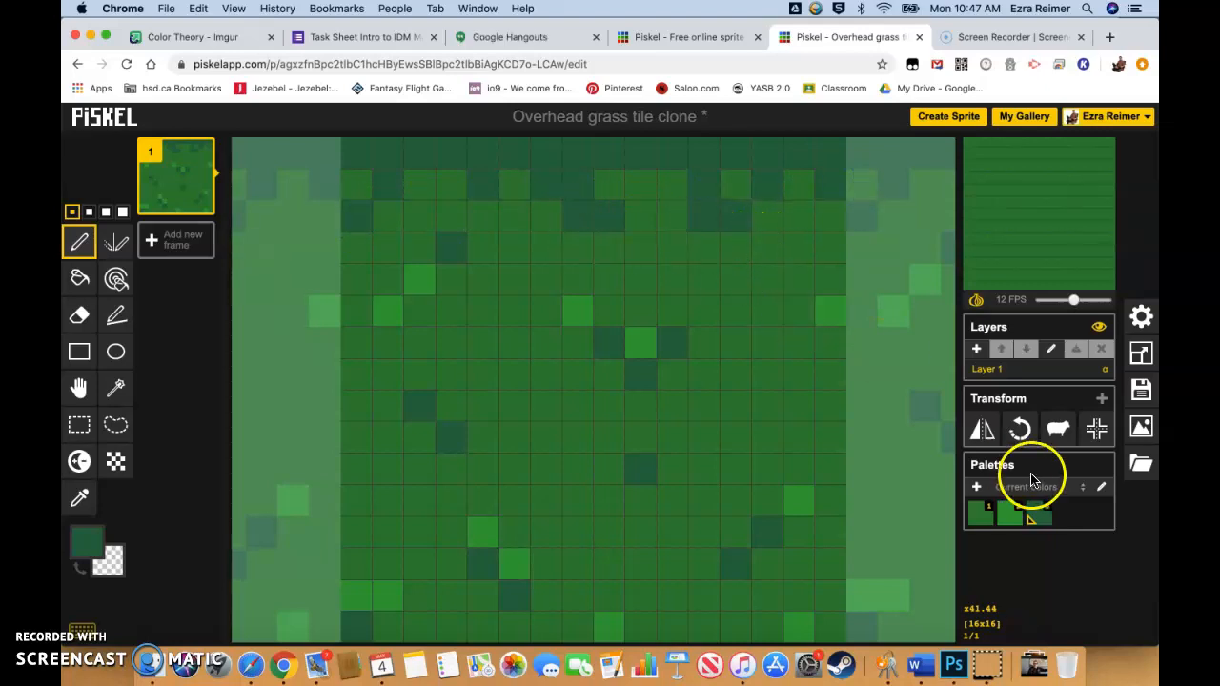
Step: Add five light green accent pixels among the dark green ones in the tile's top two rows
left_click(1008, 515)
left_click(451, 184)
left_click(355, 184)
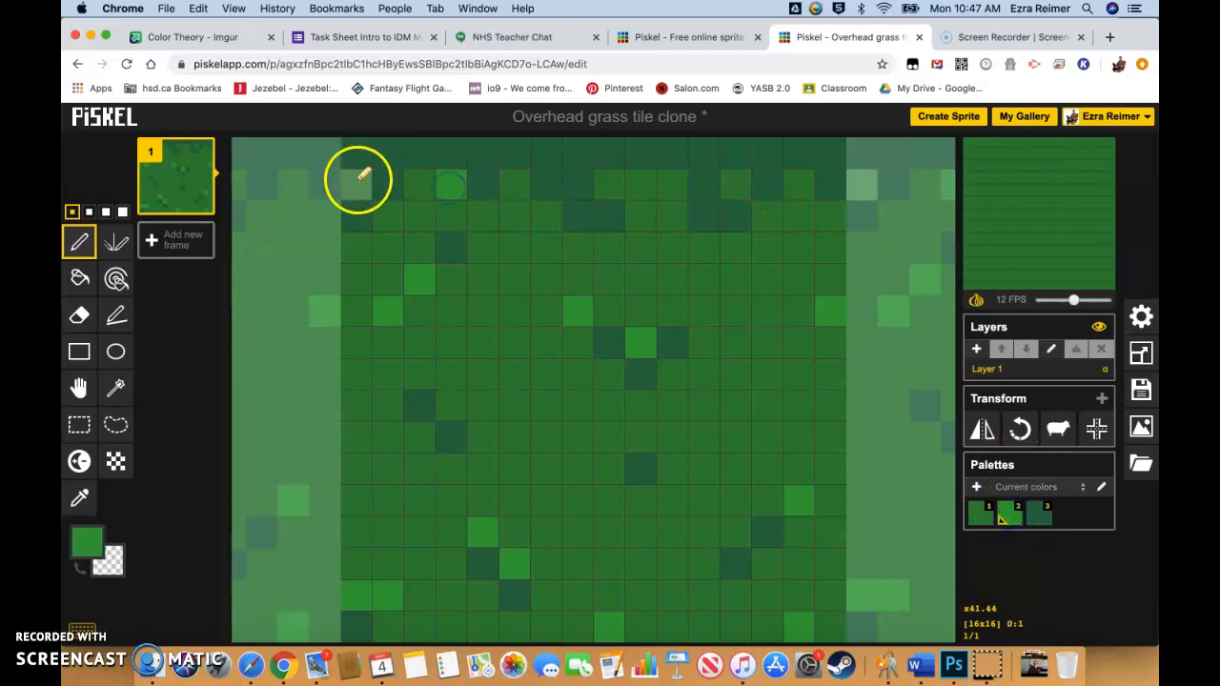
left_click(598, 180)
left_click(659, 160)
left_click(801, 181)
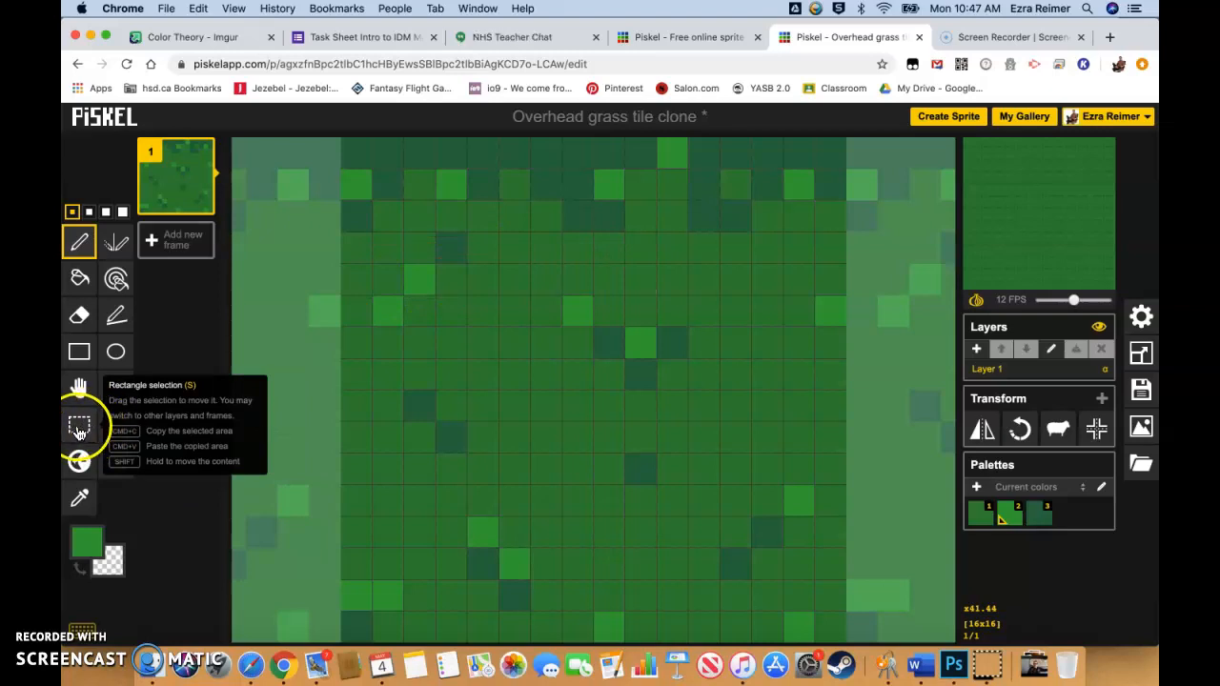
Step: Select the tile's top three pixel rows across its full width with Rectangle selection
left_click(79, 429)
left_click_drag(361, 151, 828, 209)
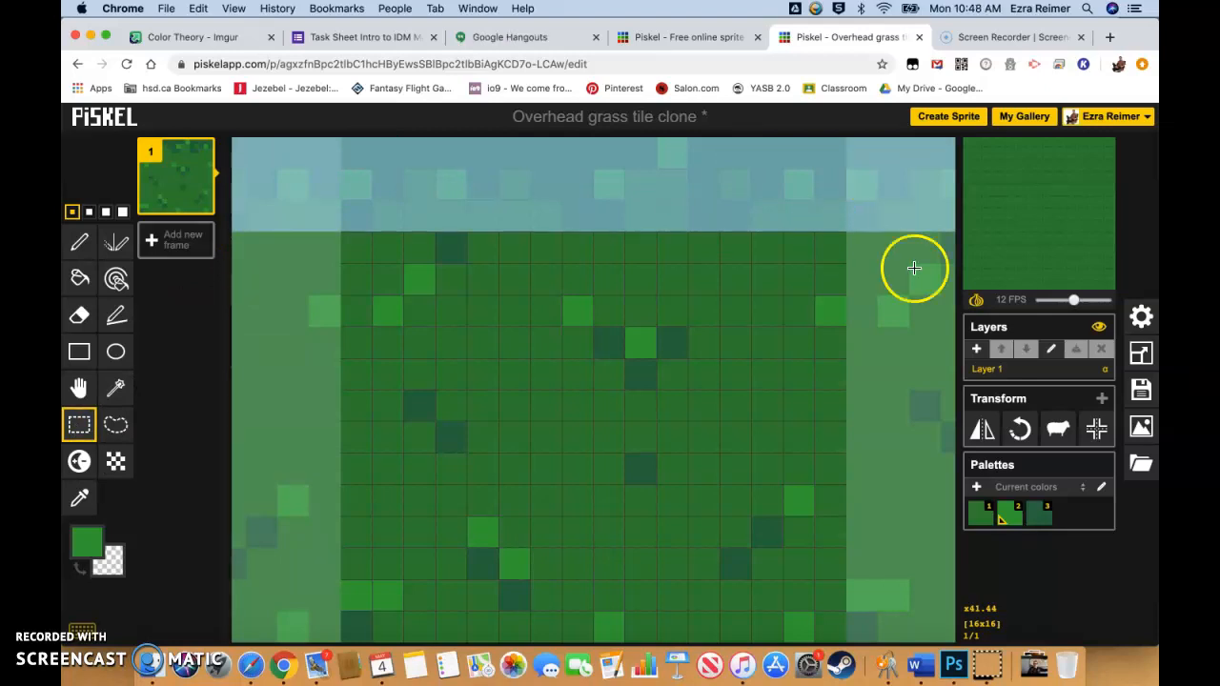
Step: Retitle the sprite "Overhead grass tile top center edge", clear its description and save it to the gallery
left_click(1143, 401)
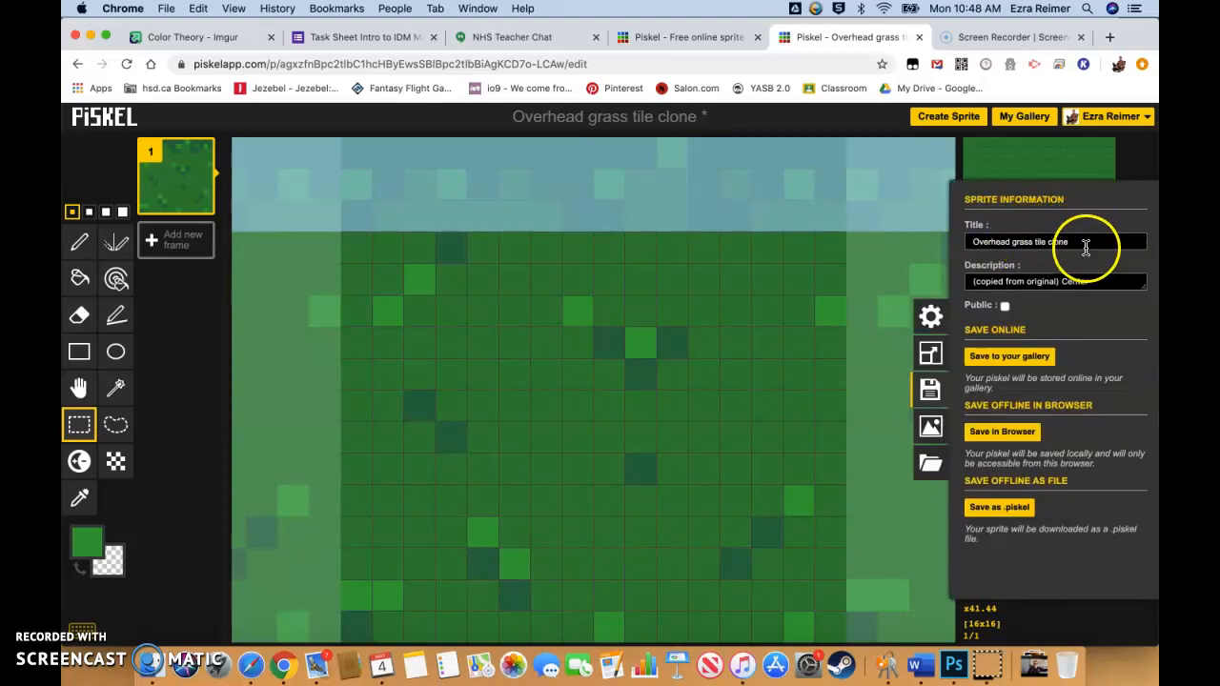
double_click(1055, 242)
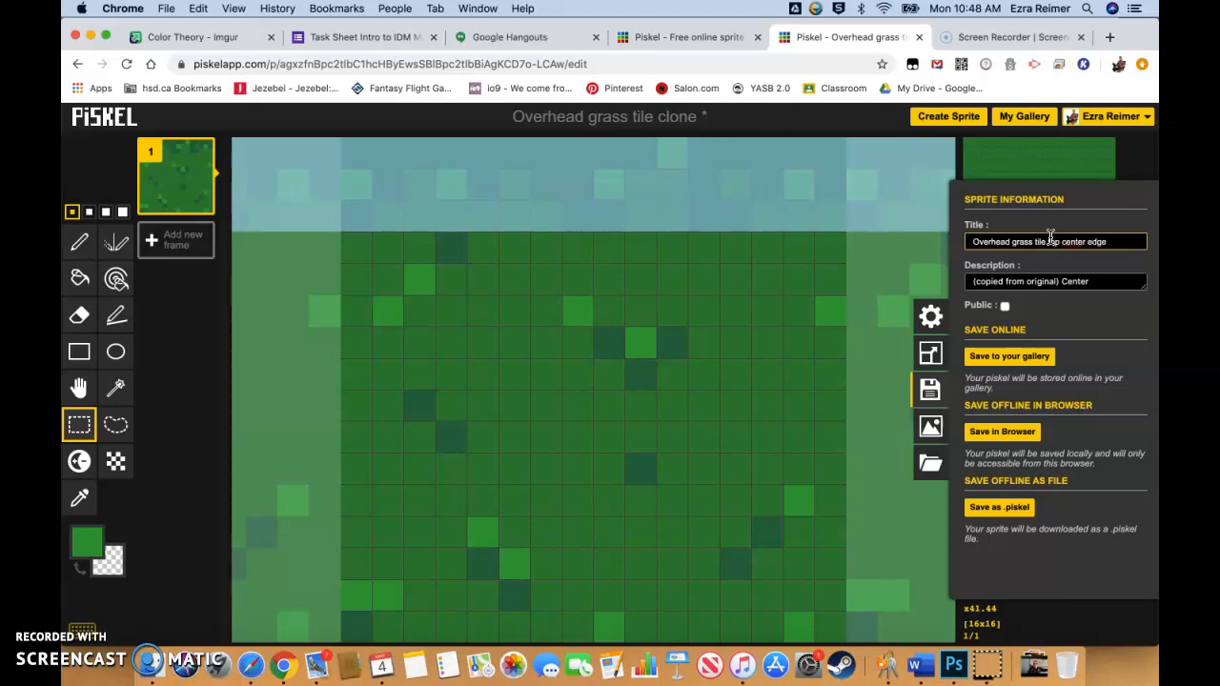
triple_click(1111, 276)
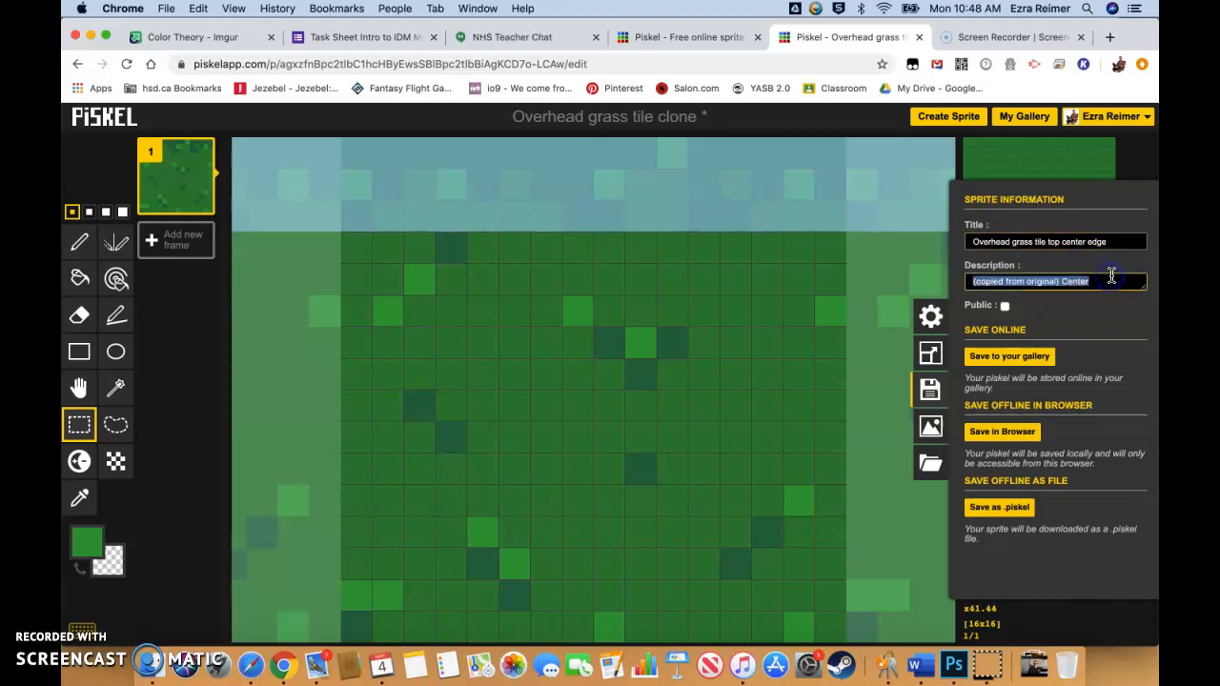
left_click(1029, 356)
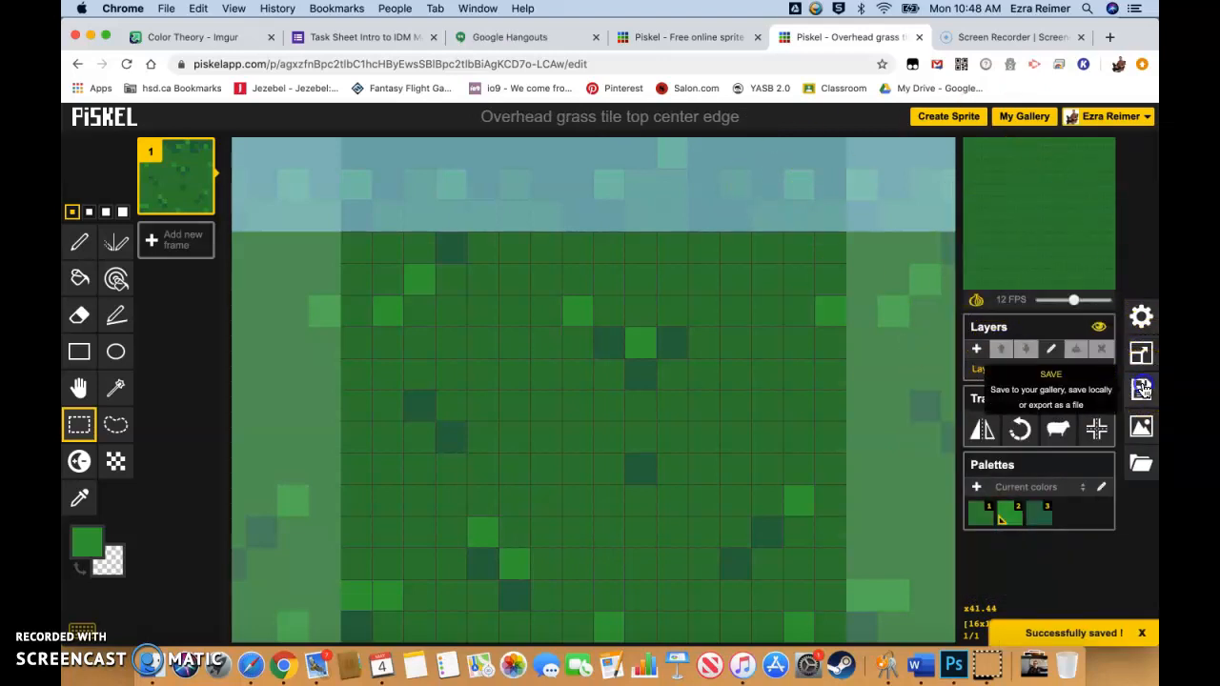
left_click(1141, 389)
left_click(1029, 357)
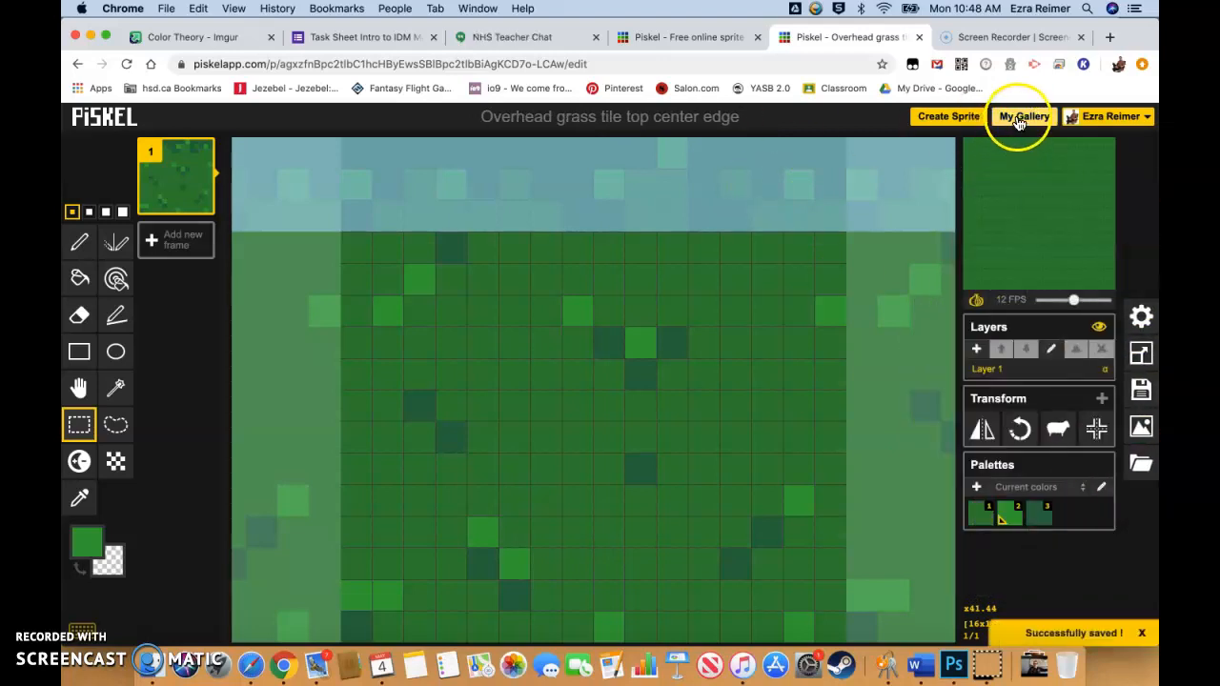
Step: Clone the top center edge grass tile from the gallery
left_click(1020, 117)
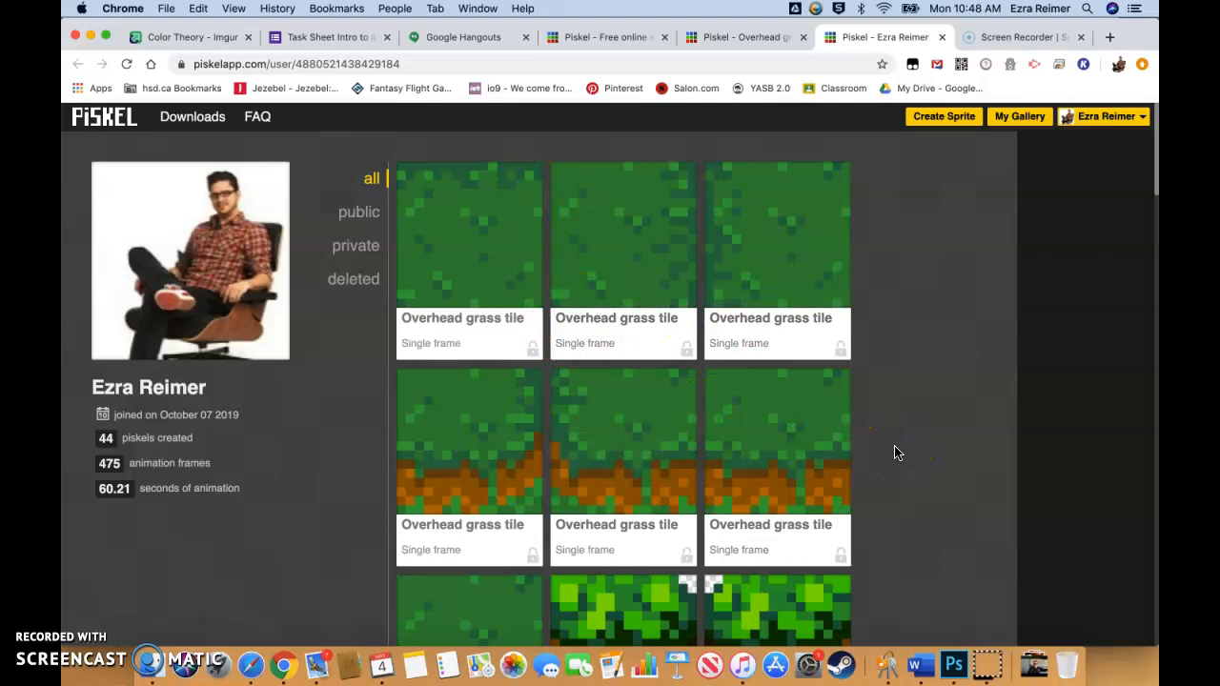
mouse_move(504, 231)
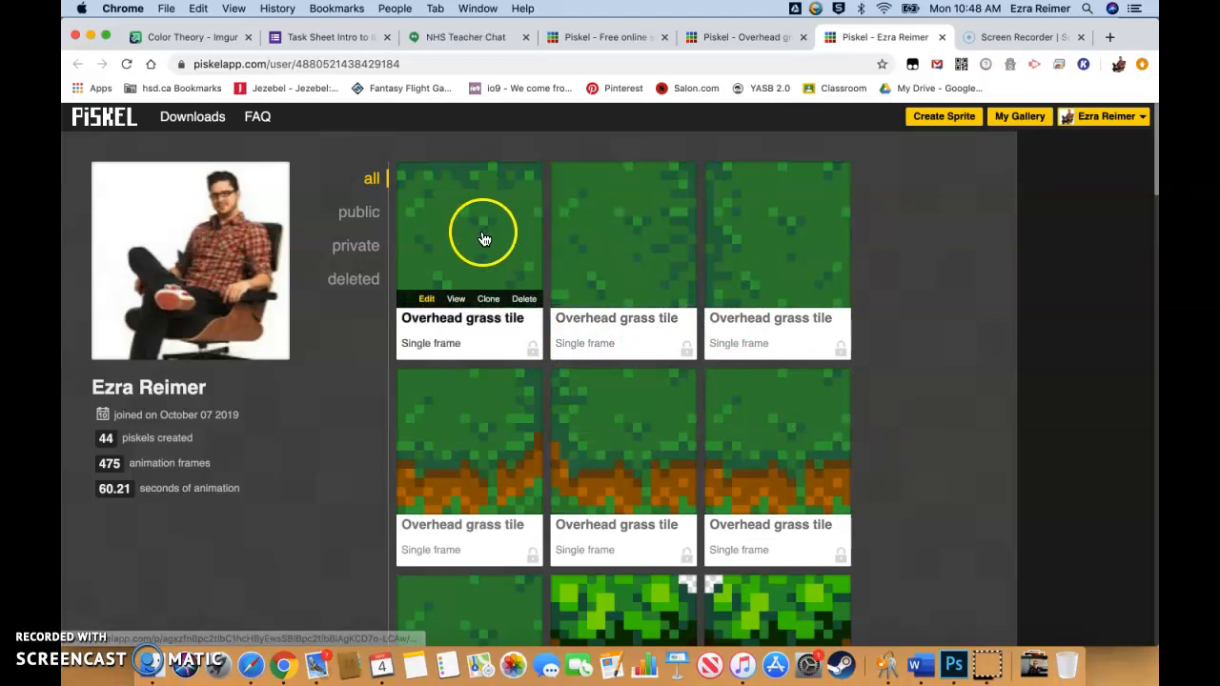
left_click(483, 297)
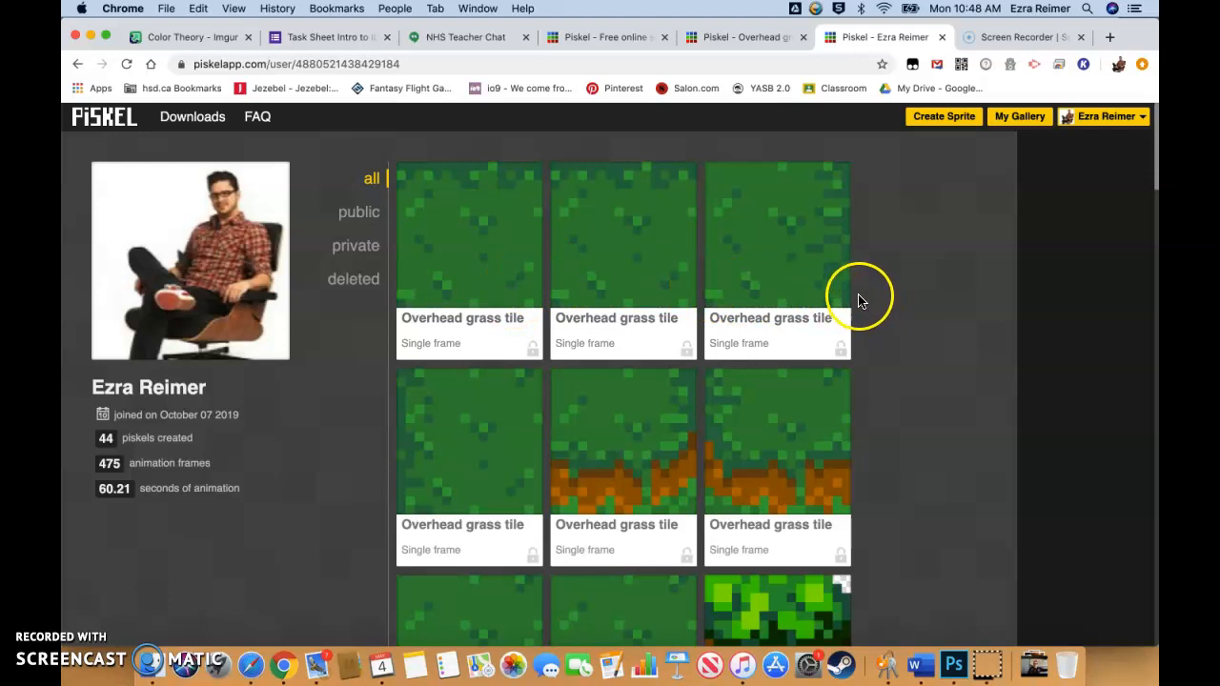
Step: Open the left edge grass tile for editing and copy its four leftmost pixel columns over the full height
mouse_move(843, 311)
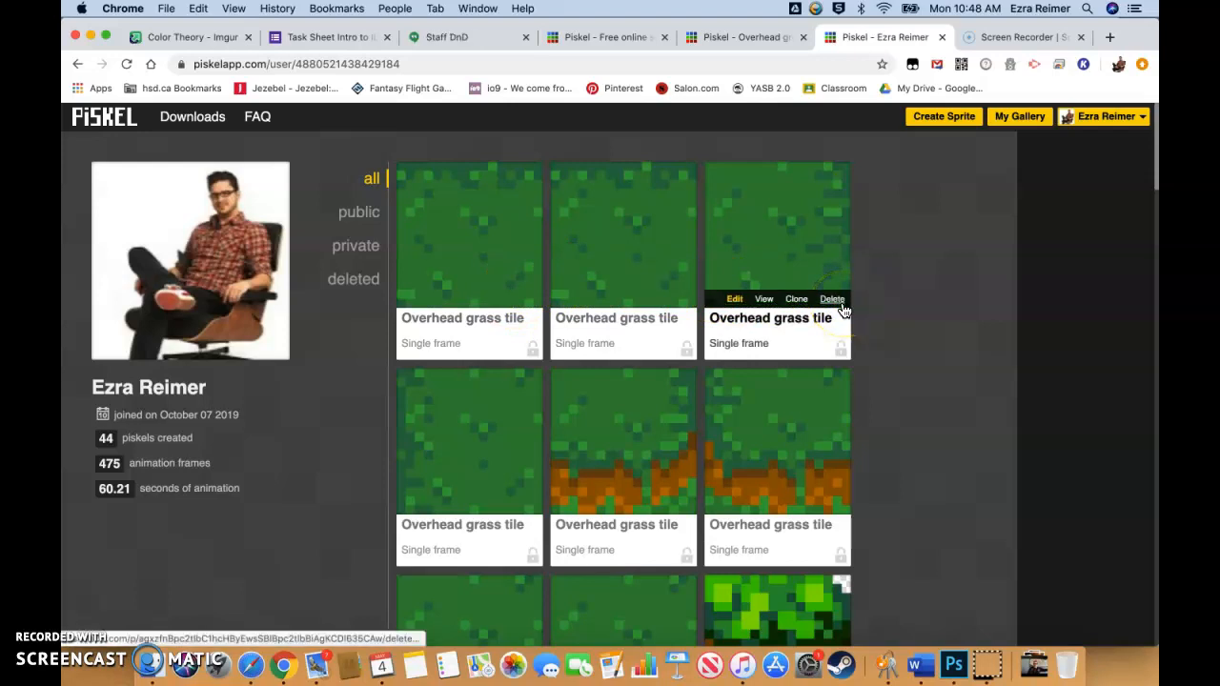
left_click(817, 322)
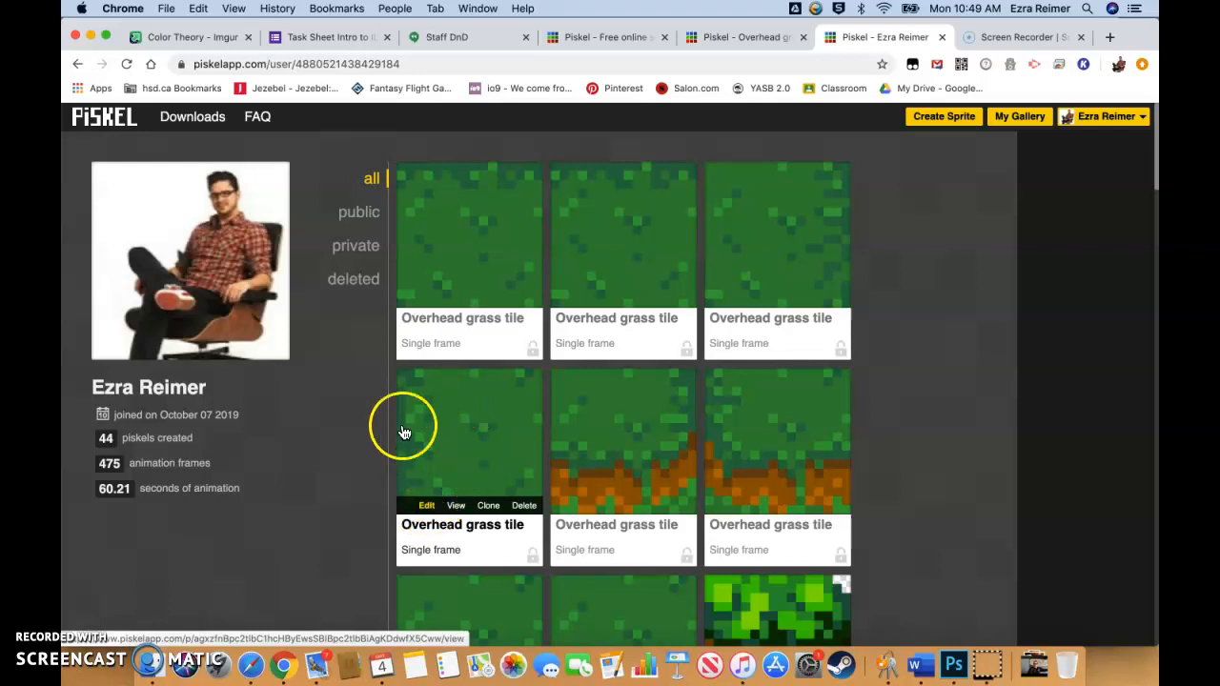
left_click(426, 505)
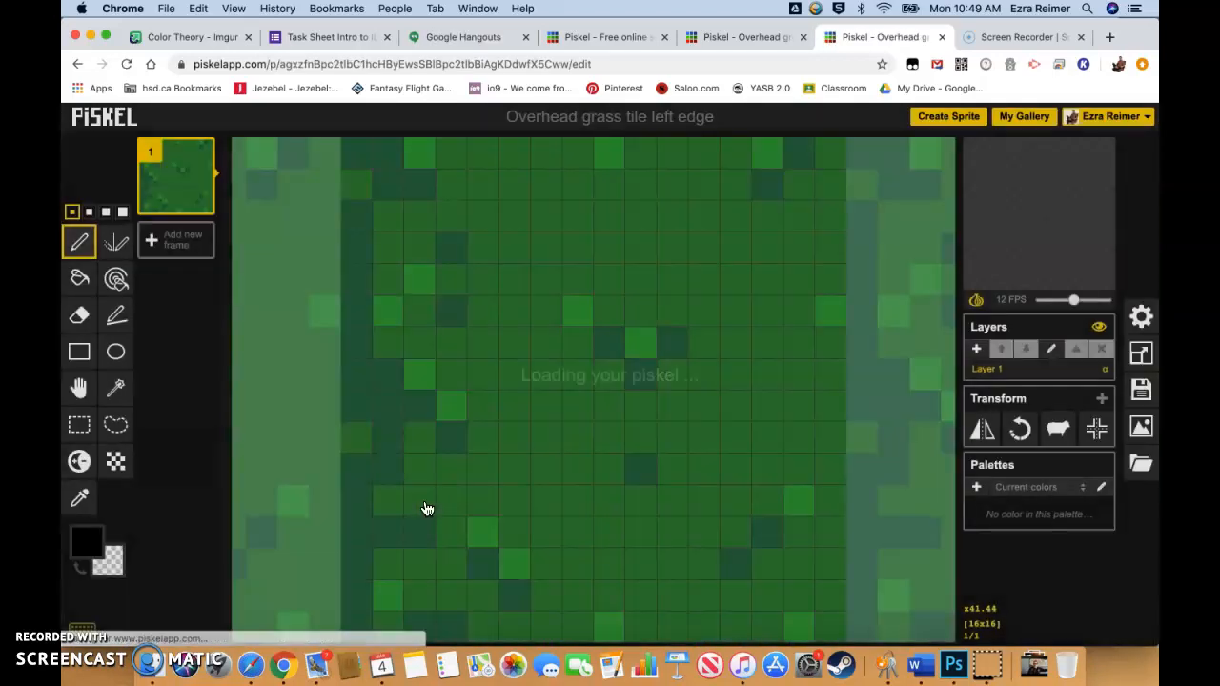
left_click(80, 425)
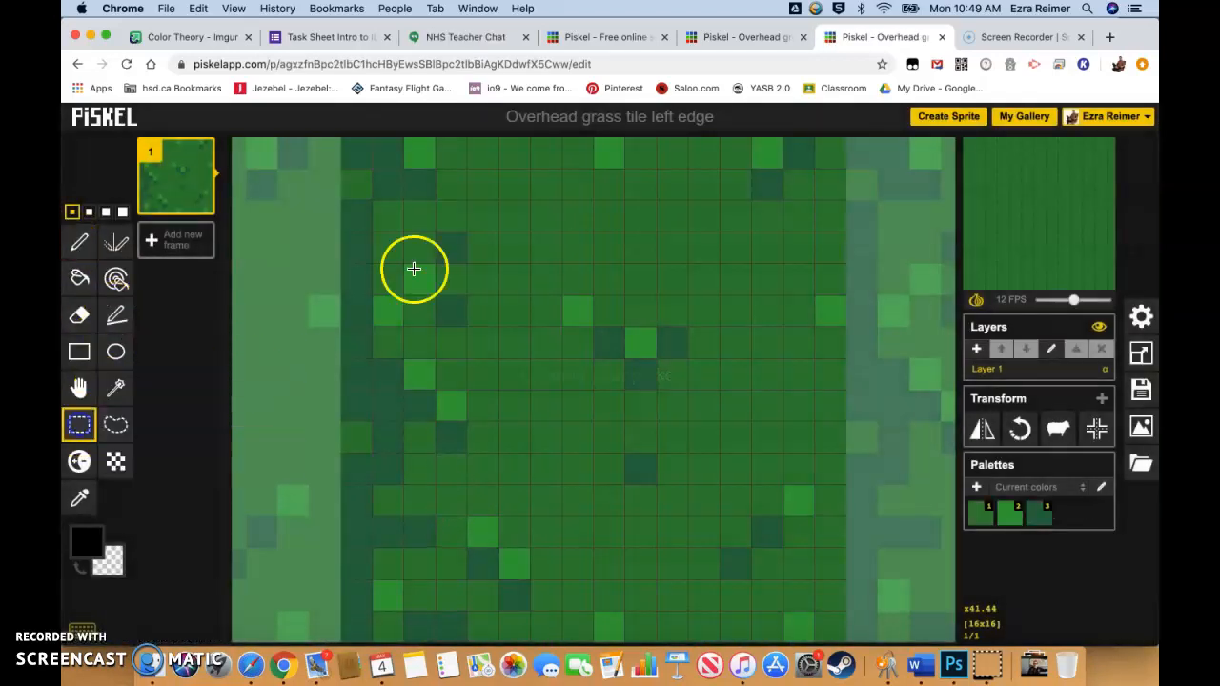
left_click_drag(354, 142, 452, 615)
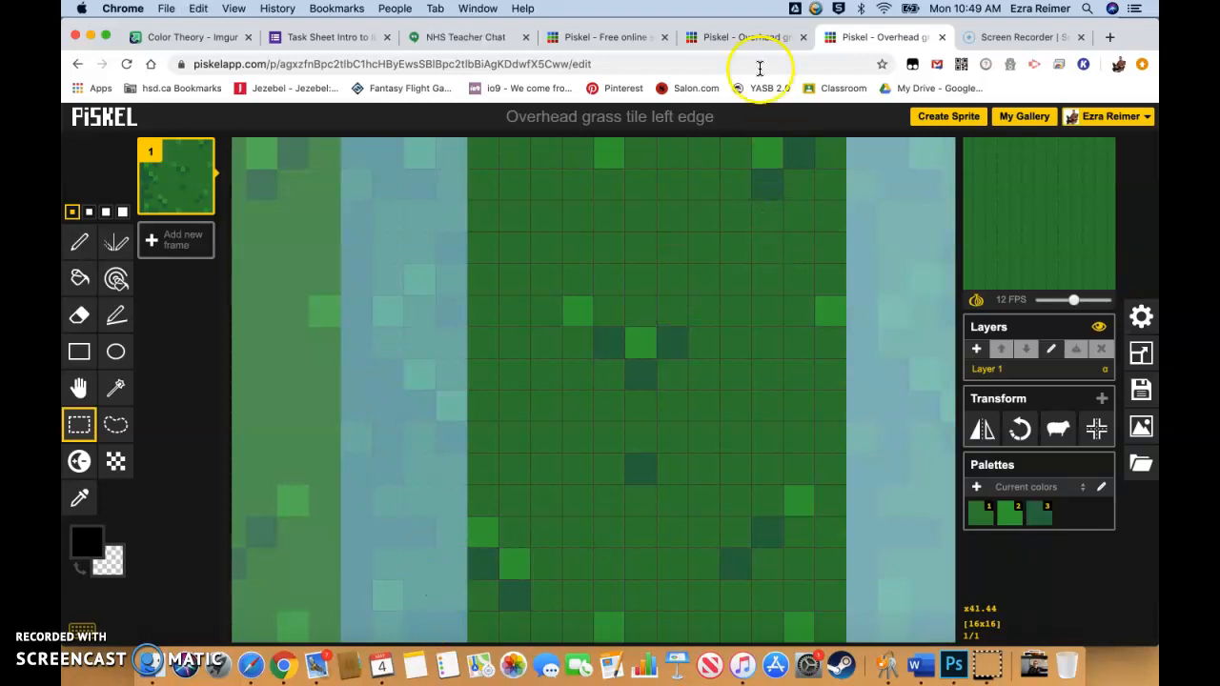
Step: Open the top center edge clone for editing from the gallery and paste the copied left edge columns into it
left_click(763, 36)
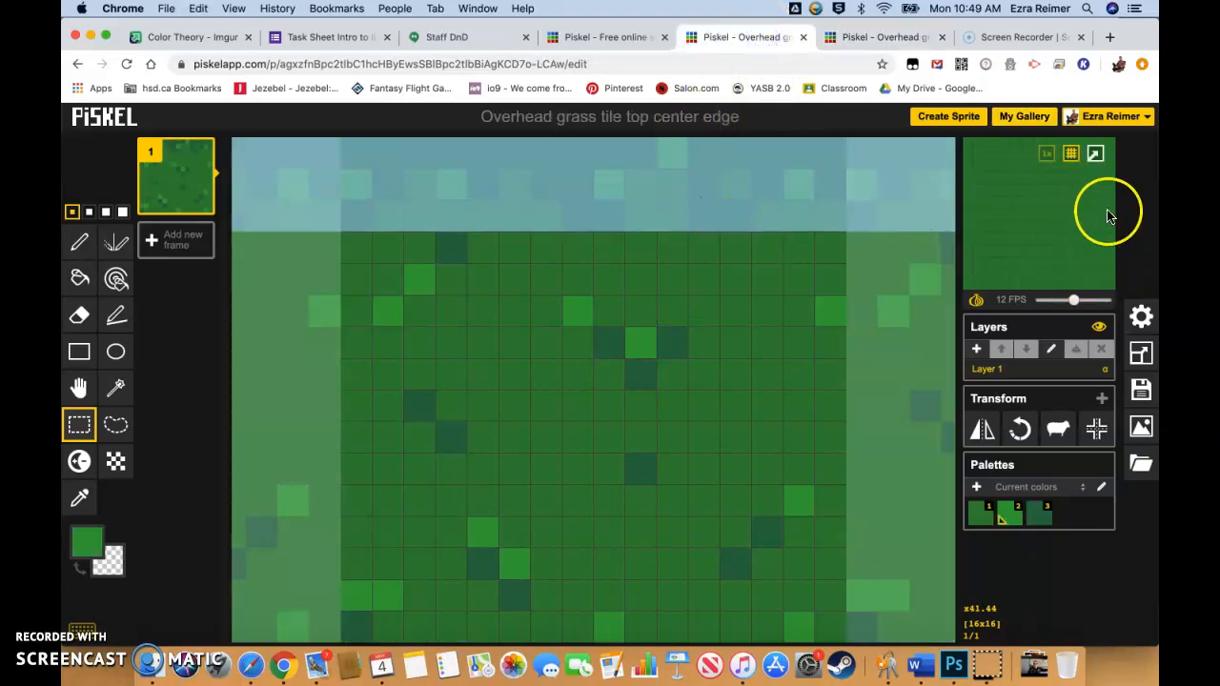
left_click(620, 38)
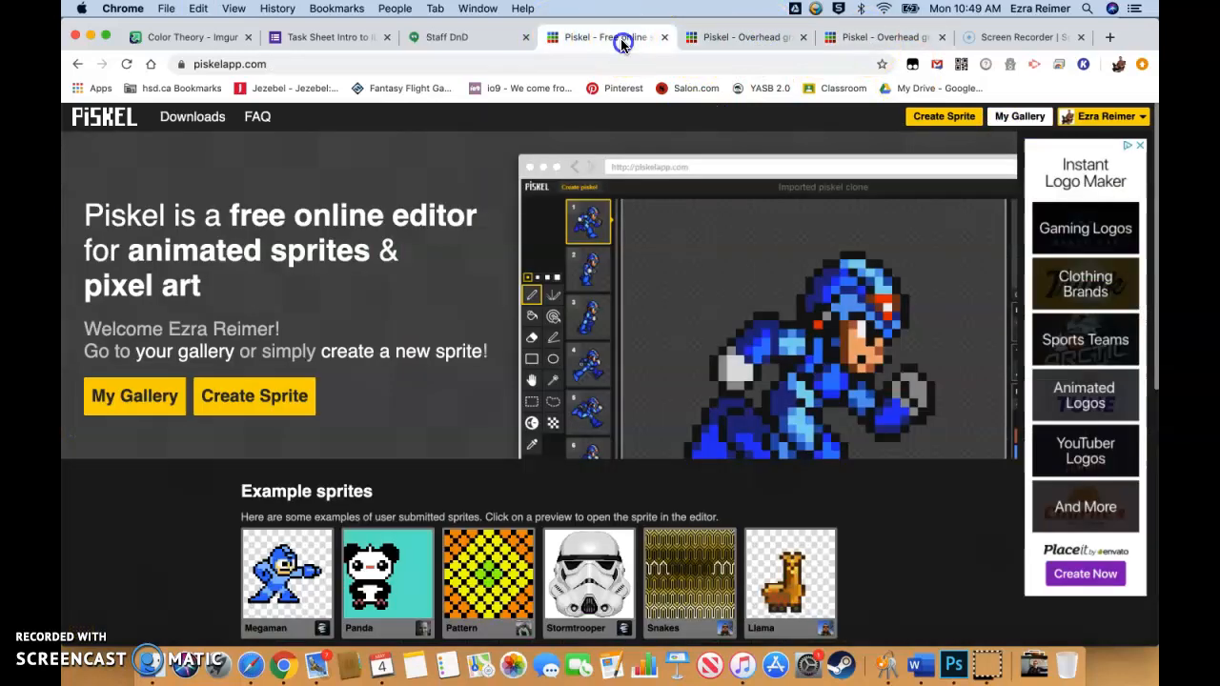
left_click(1020, 116)
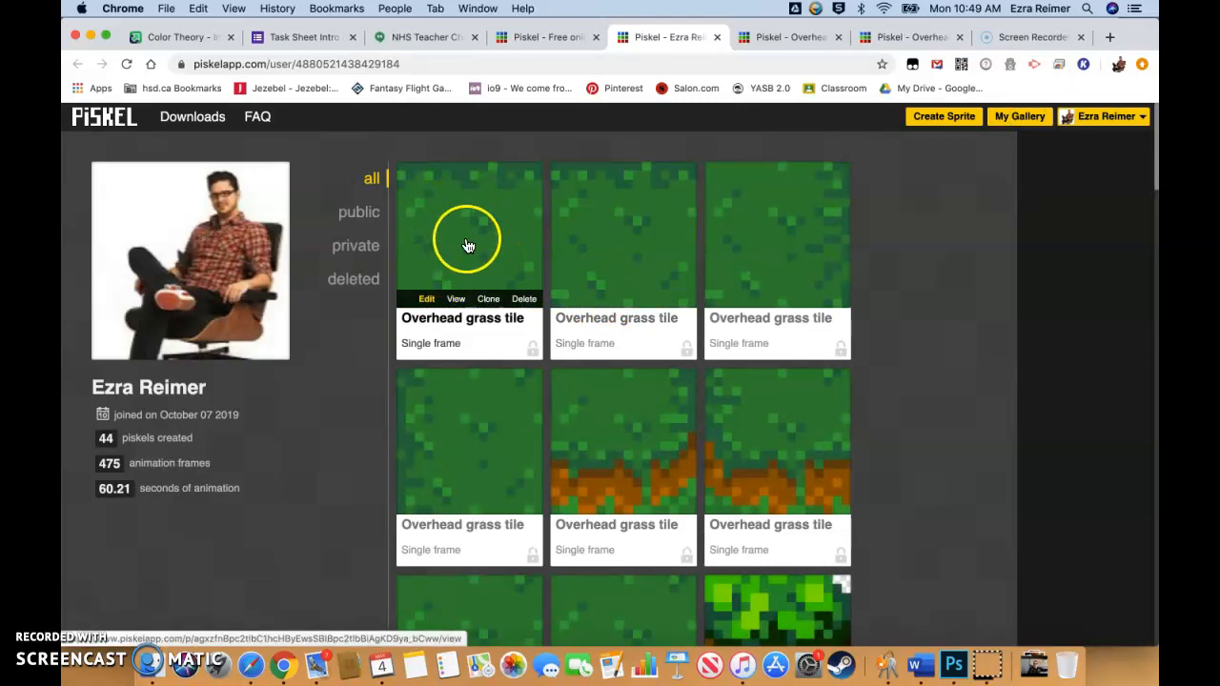
left_click(426, 299)
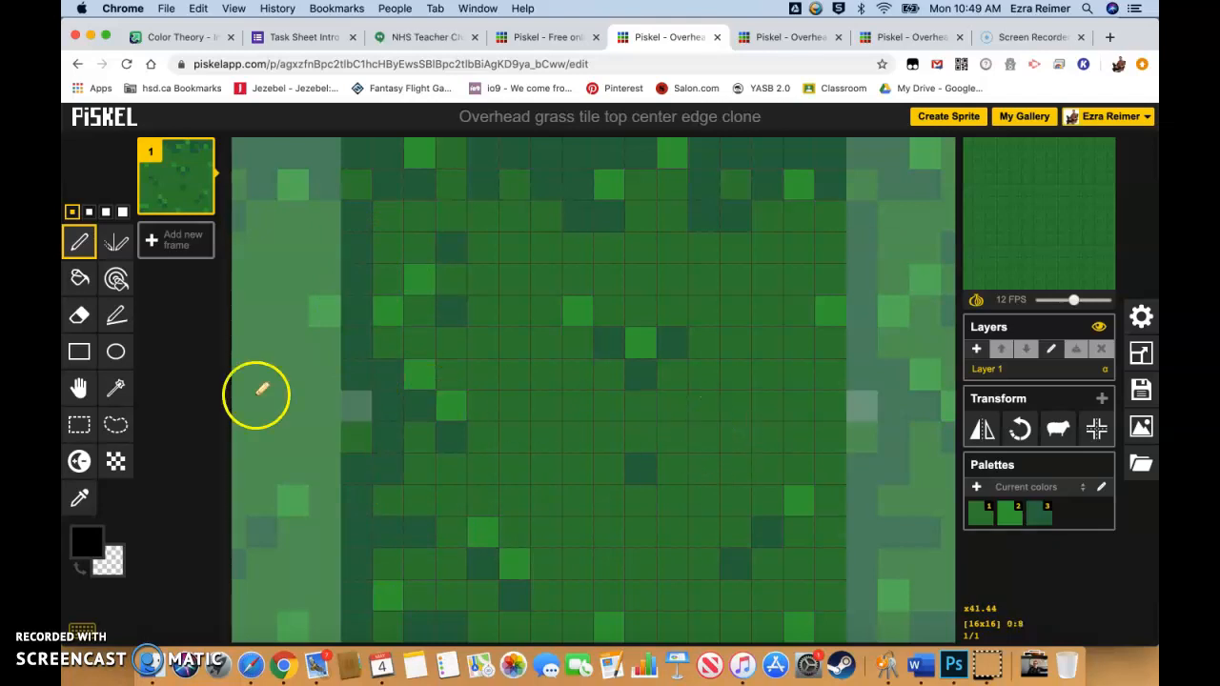
Step: Erase the three pixels 0:0, 1:0 and 0:1 at the tile's top left corner
left_click(79, 315)
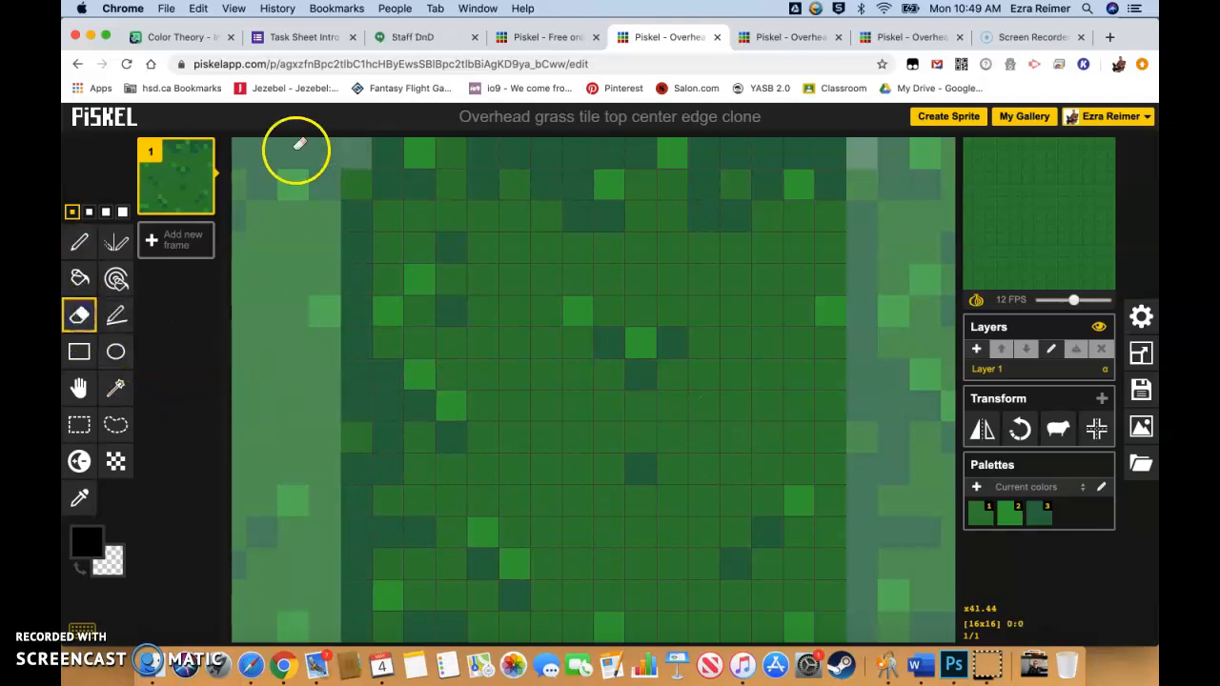
left_click_drag(363, 142, 391, 147)
left_click(389, 148)
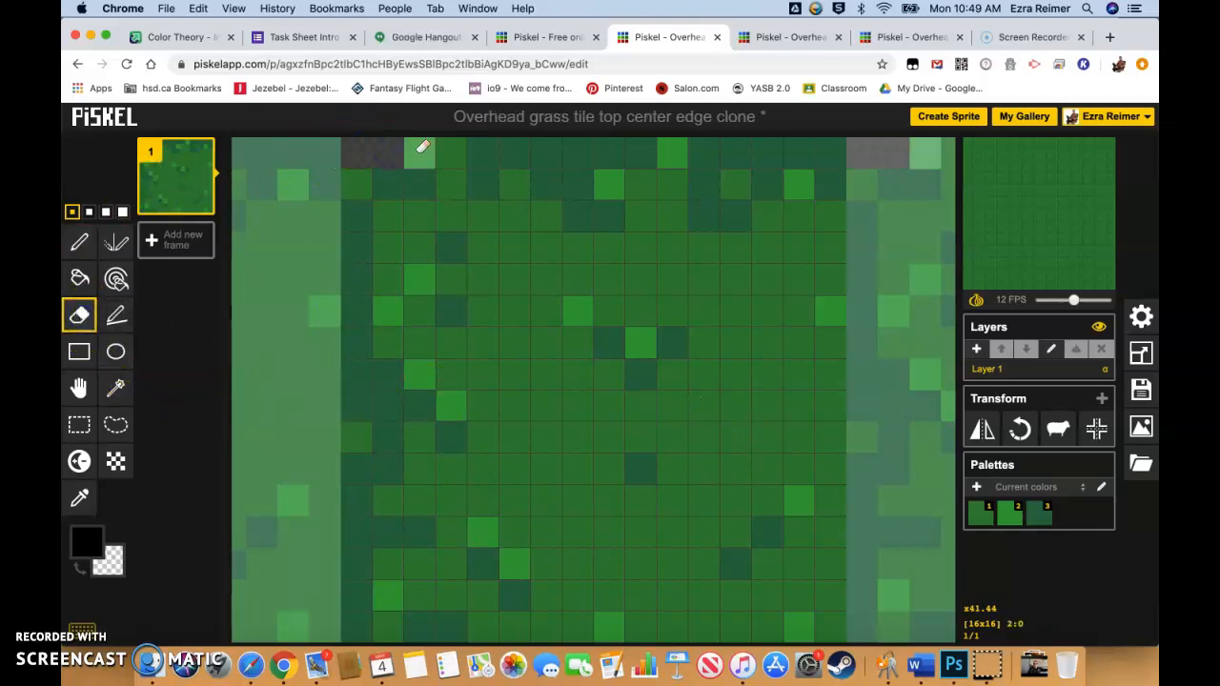
left_click(360, 185)
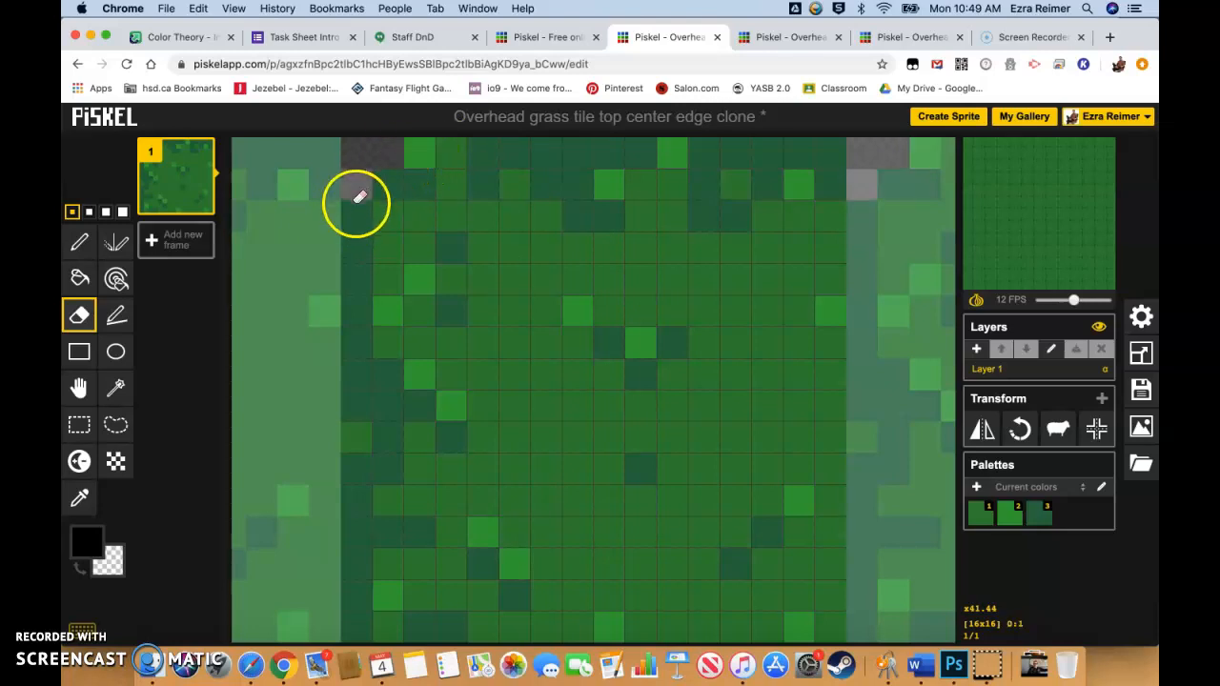
Step: Near the erased corner, paint pixels 3:0 and 1:2 dark green and pixel 2:2 light green with the Pen tool
left_click(1038, 512)
left_click(444, 160)
left_click(386, 214)
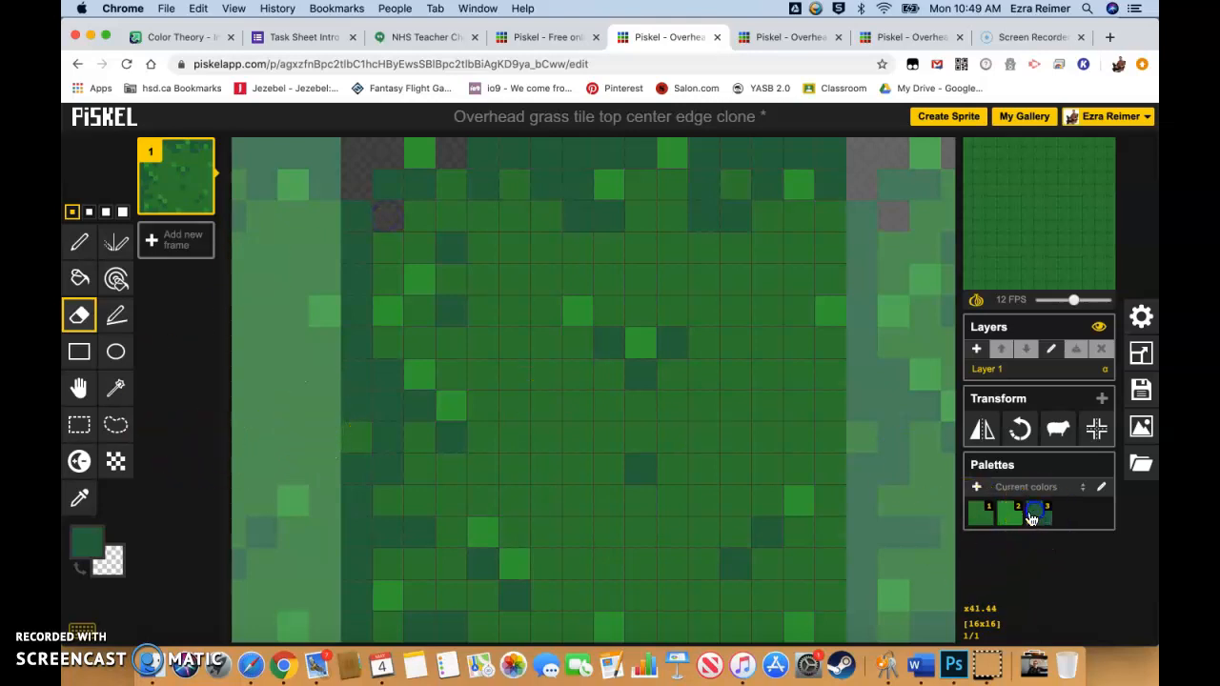
left_click(79, 241)
left_click(453, 153)
left_click(388, 214)
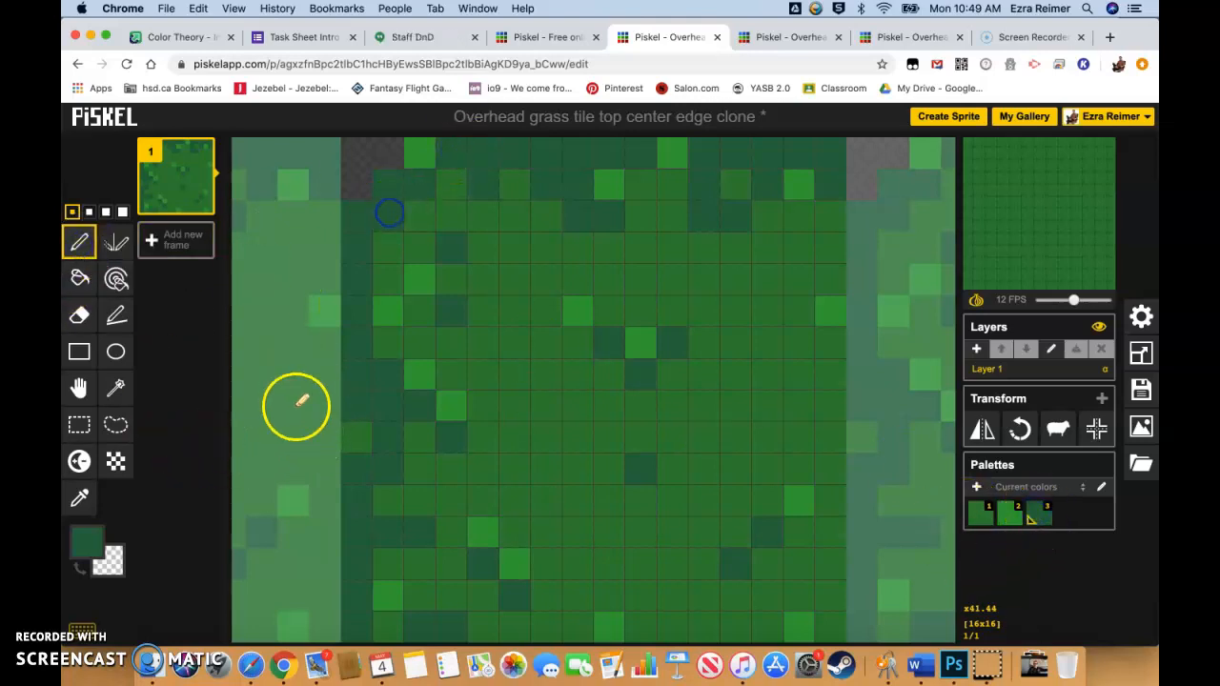
left_click(1009, 516)
left_click(426, 212)
left_click(641, 343)
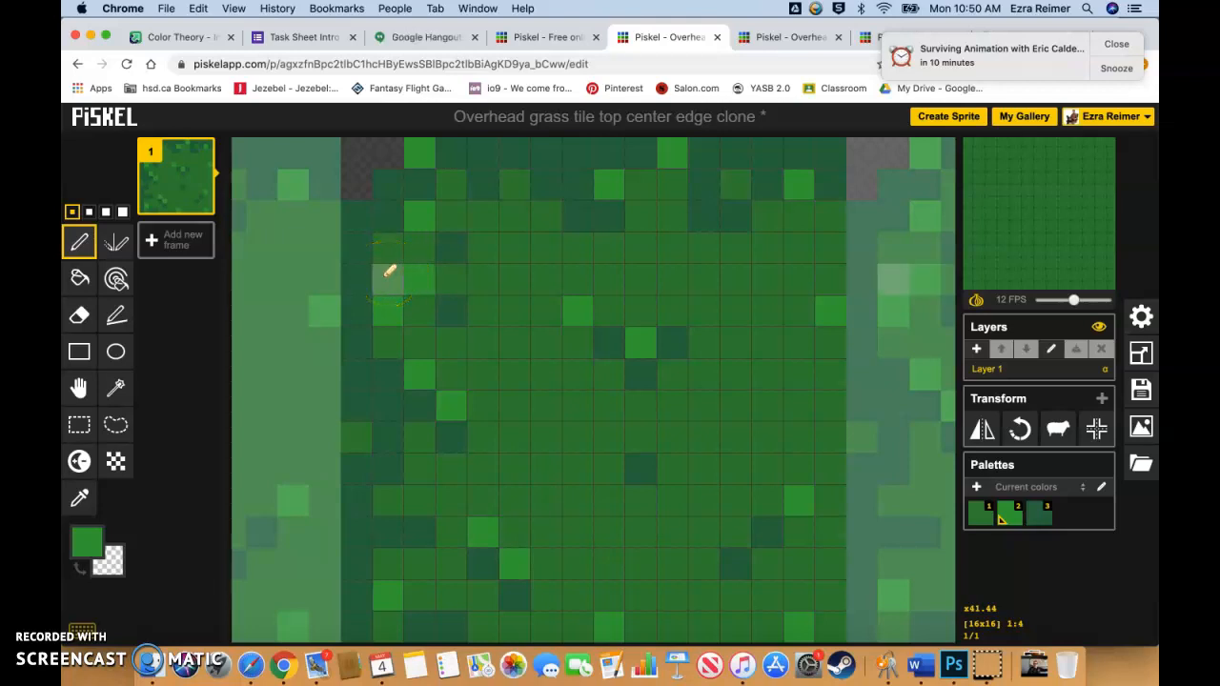
Step: Retitle the sprite "Overhead grass tile top left corner" and save it to the gallery
left_click(1141, 388)
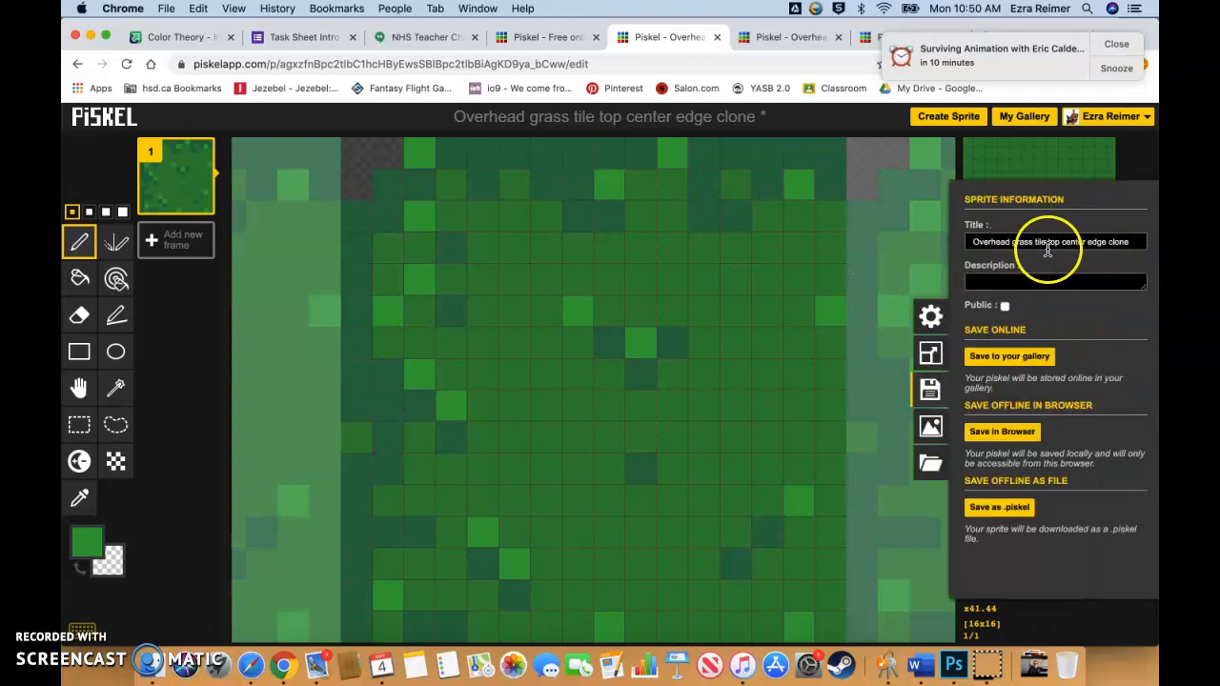
double_click(1070, 239)
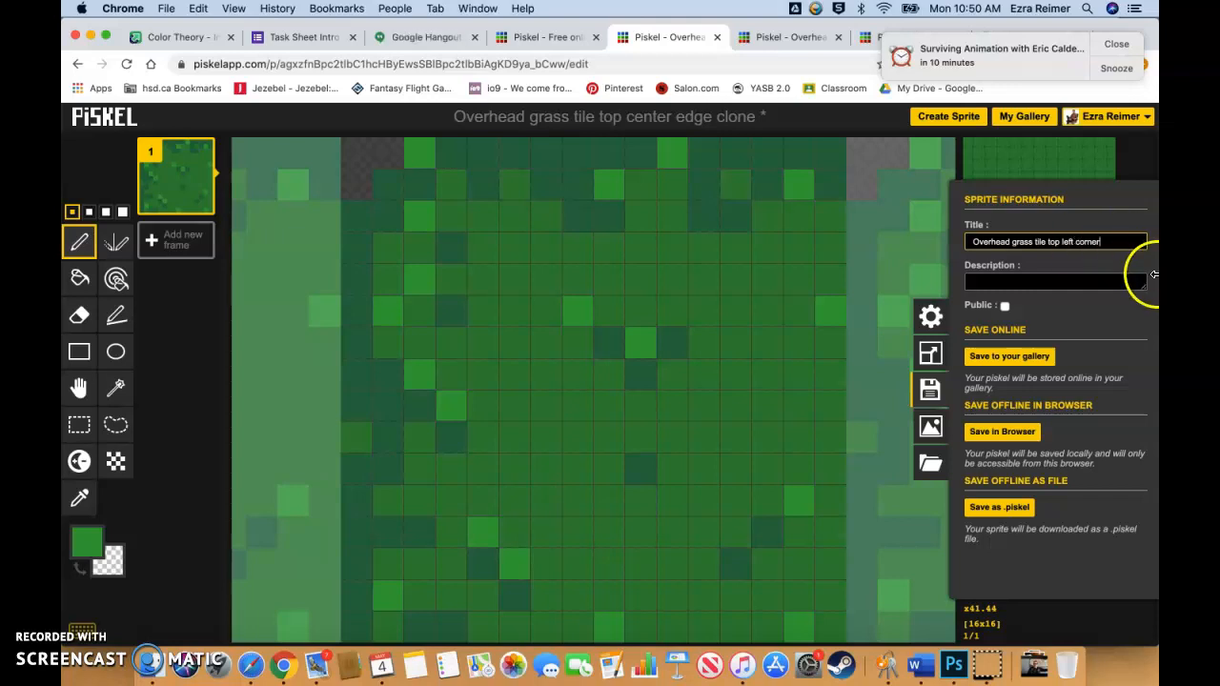
left_click(983, 357)
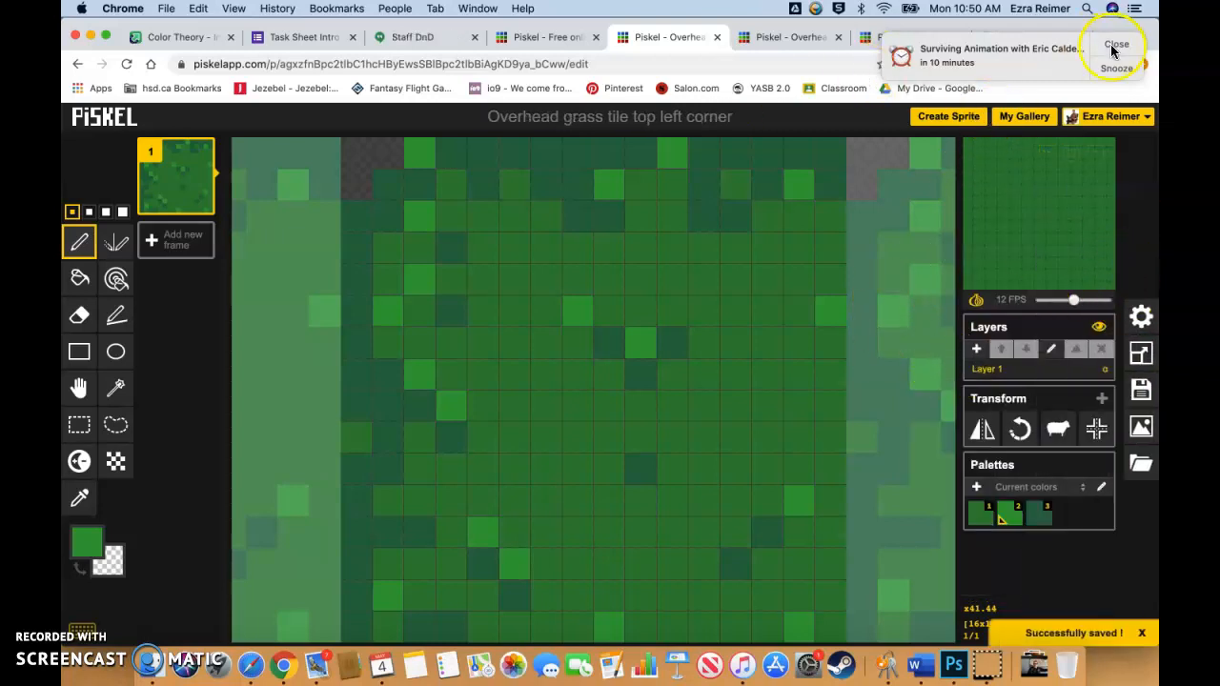
Step: Open the sprite gallery and close the open editors of the finished grass tiles
left_click(838, 64)
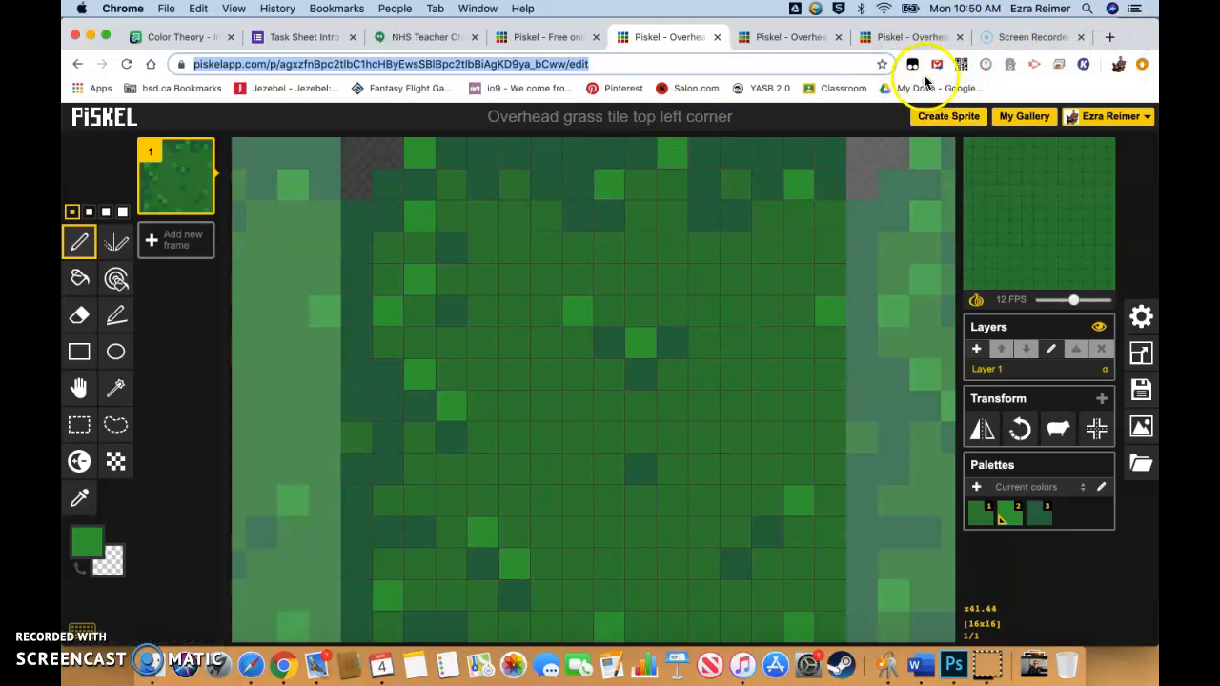
left_click(716, 36)
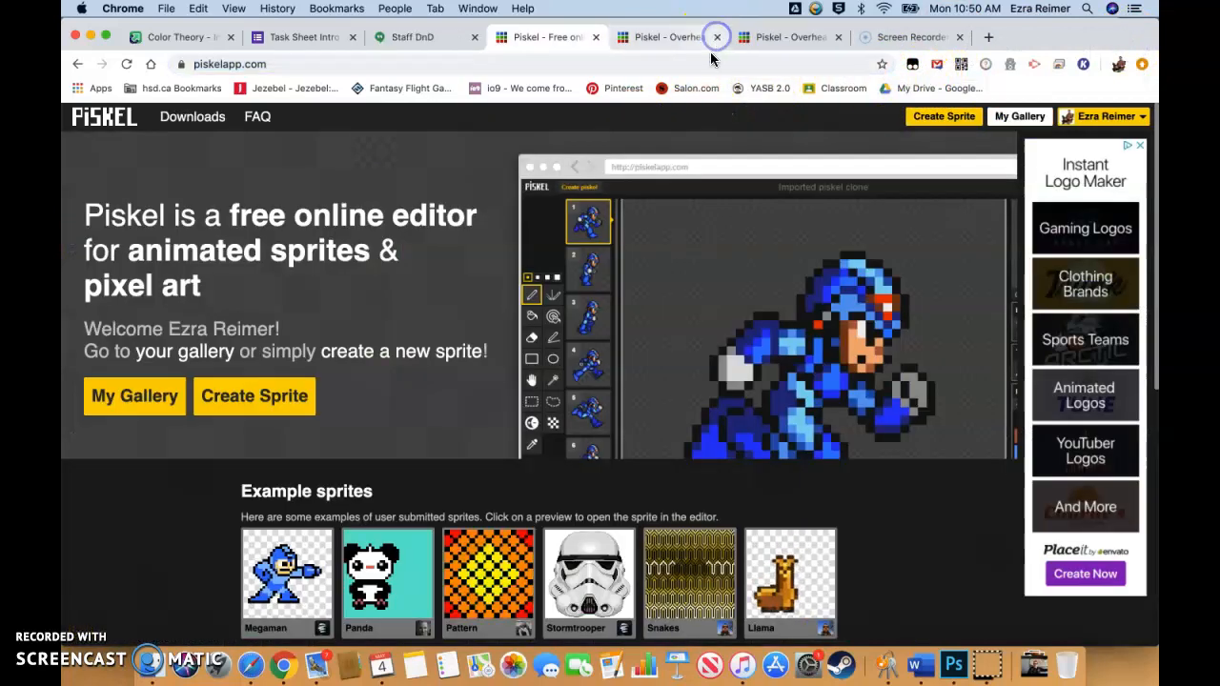
left_click(1020, 116)
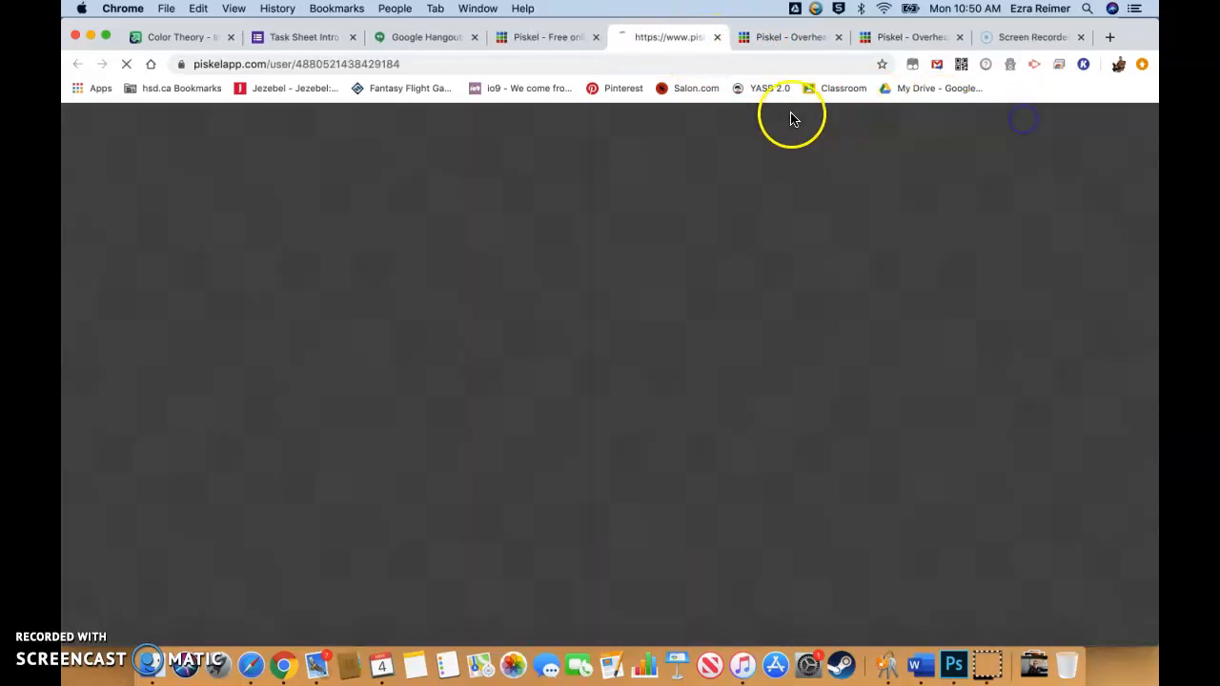
left_click(794, 37)
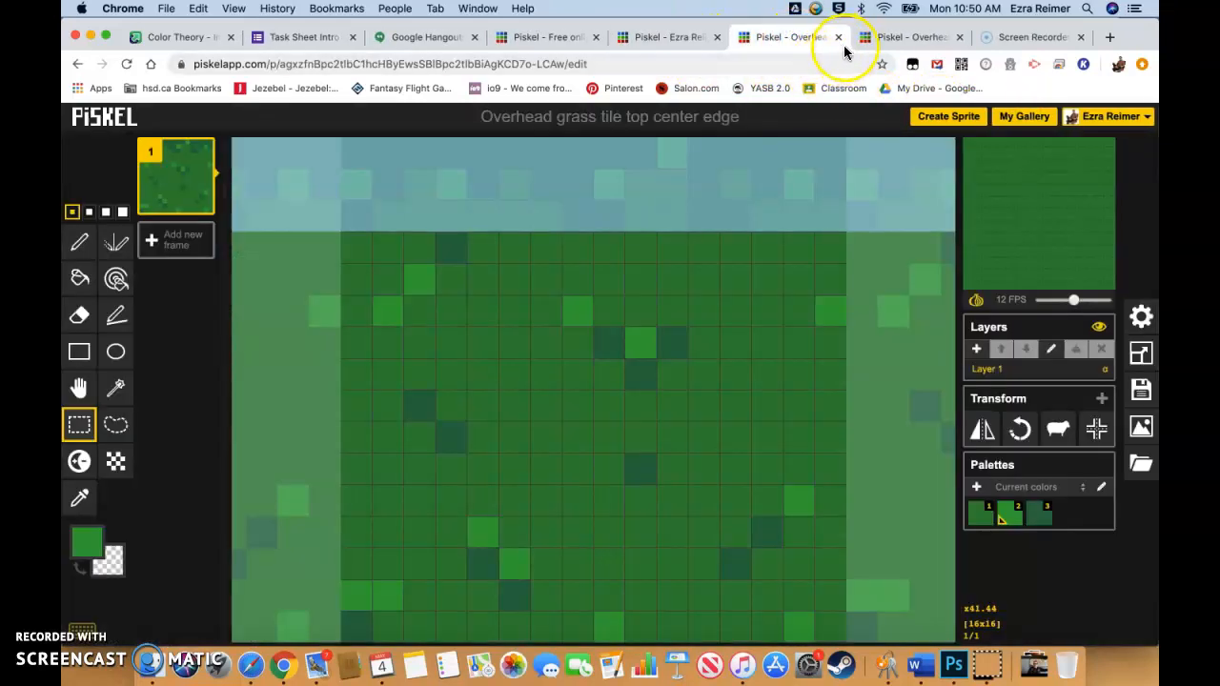
left_click(838, 38)
left_click(838, 38)
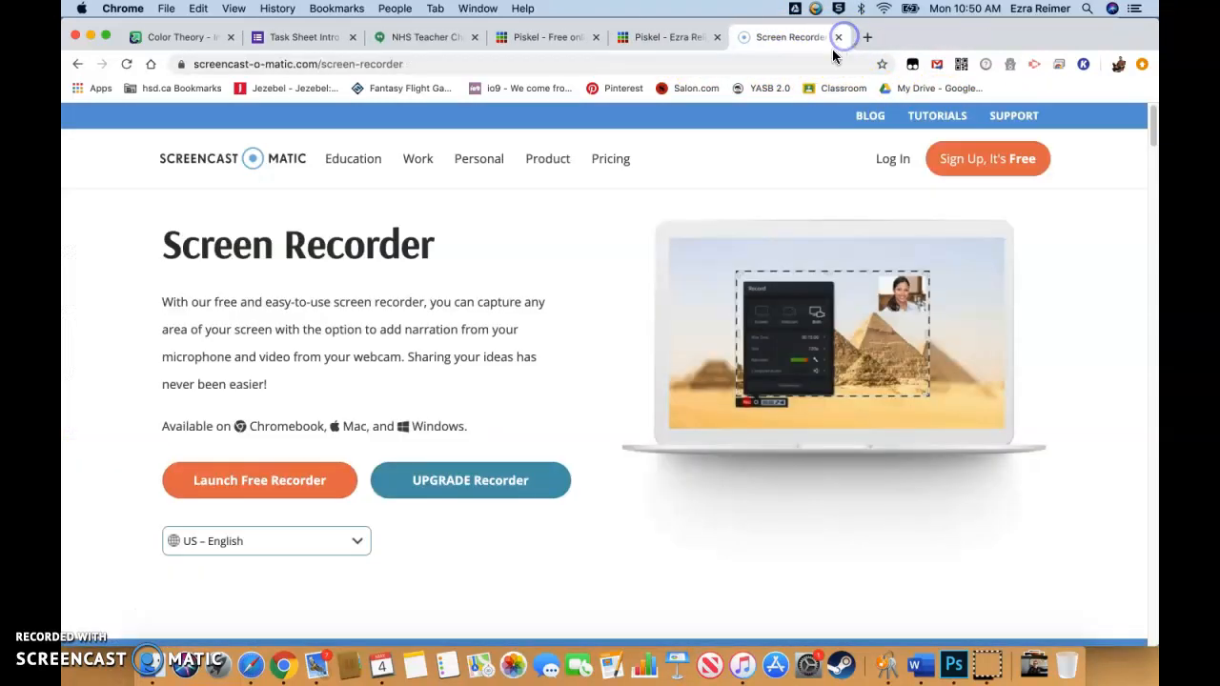
left_click(679, 35)
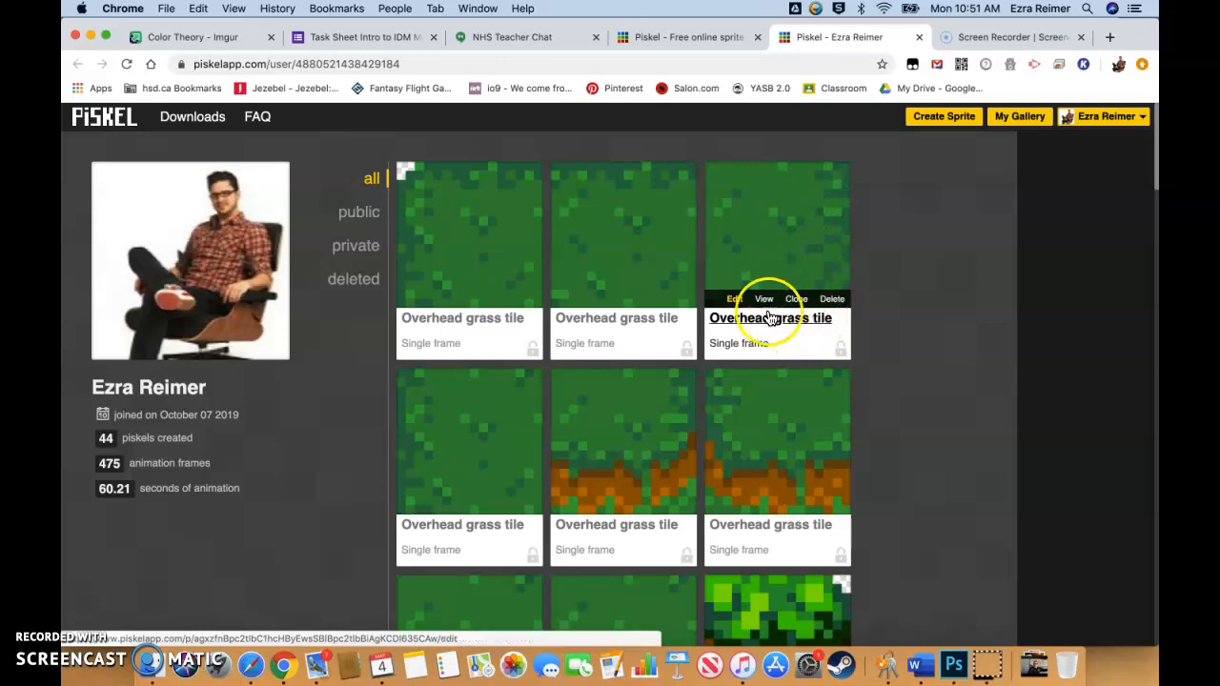
Step: Clone the right edge grass tile in the gallery and open the clone for editing
left_click(735, 301)
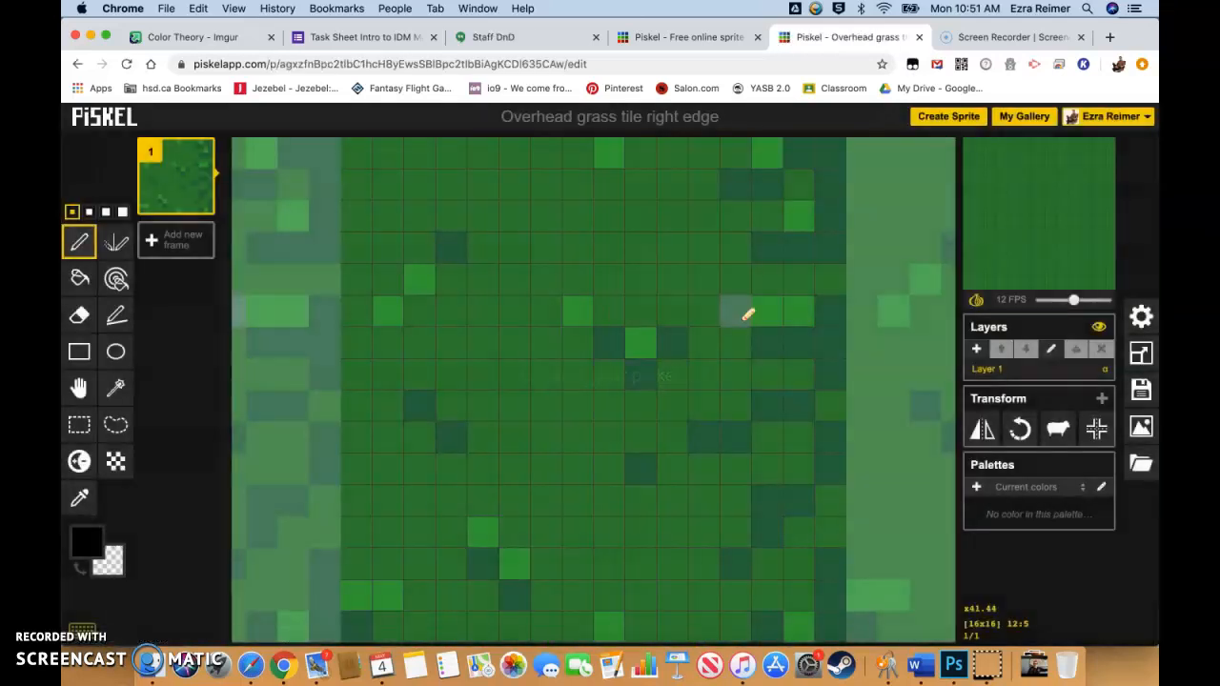
left_click(77, 64)
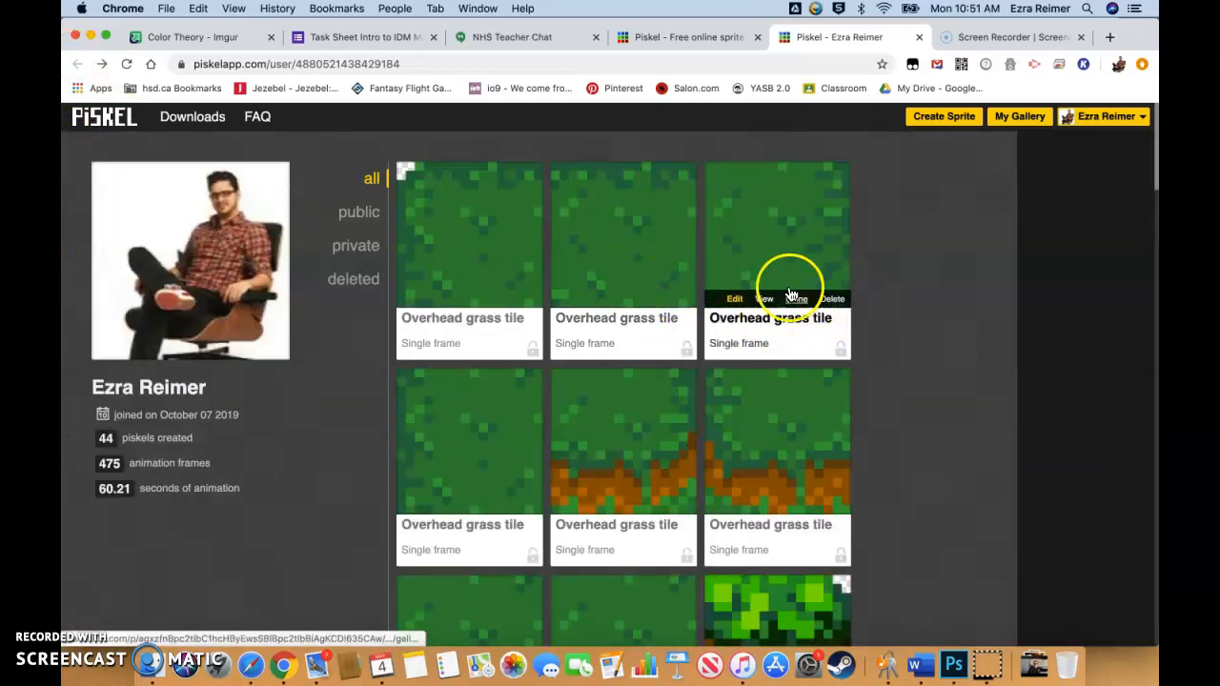
left_click(797, 301)
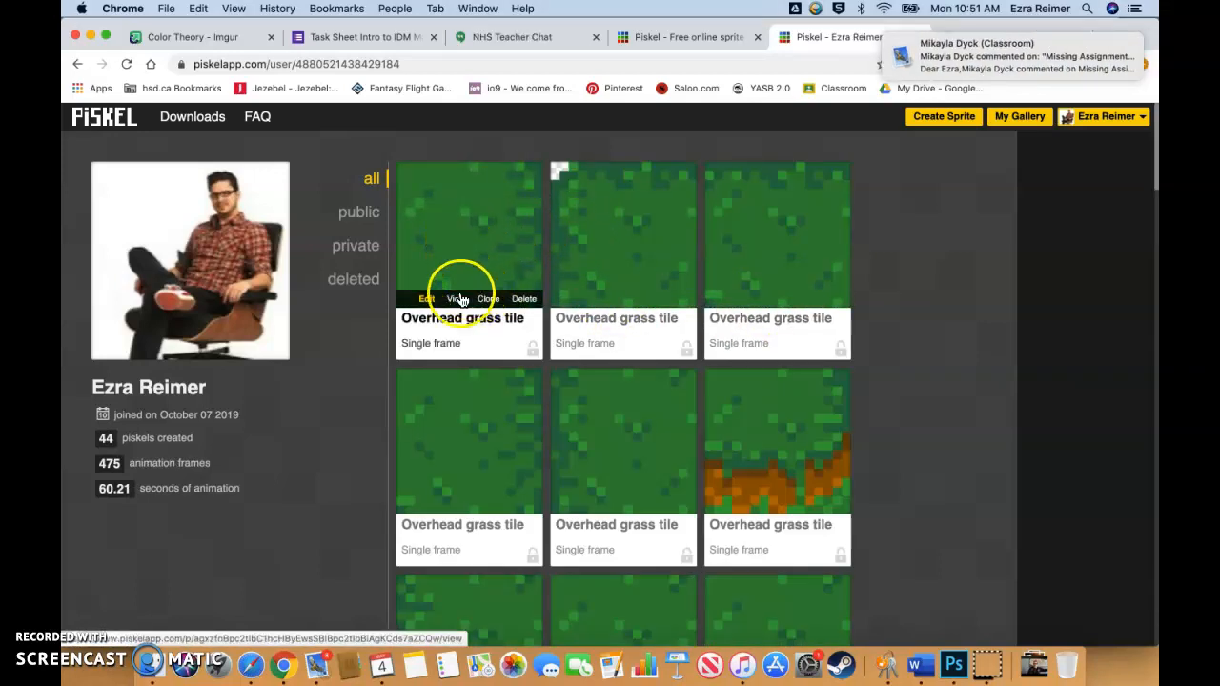
left_click(428, 301)
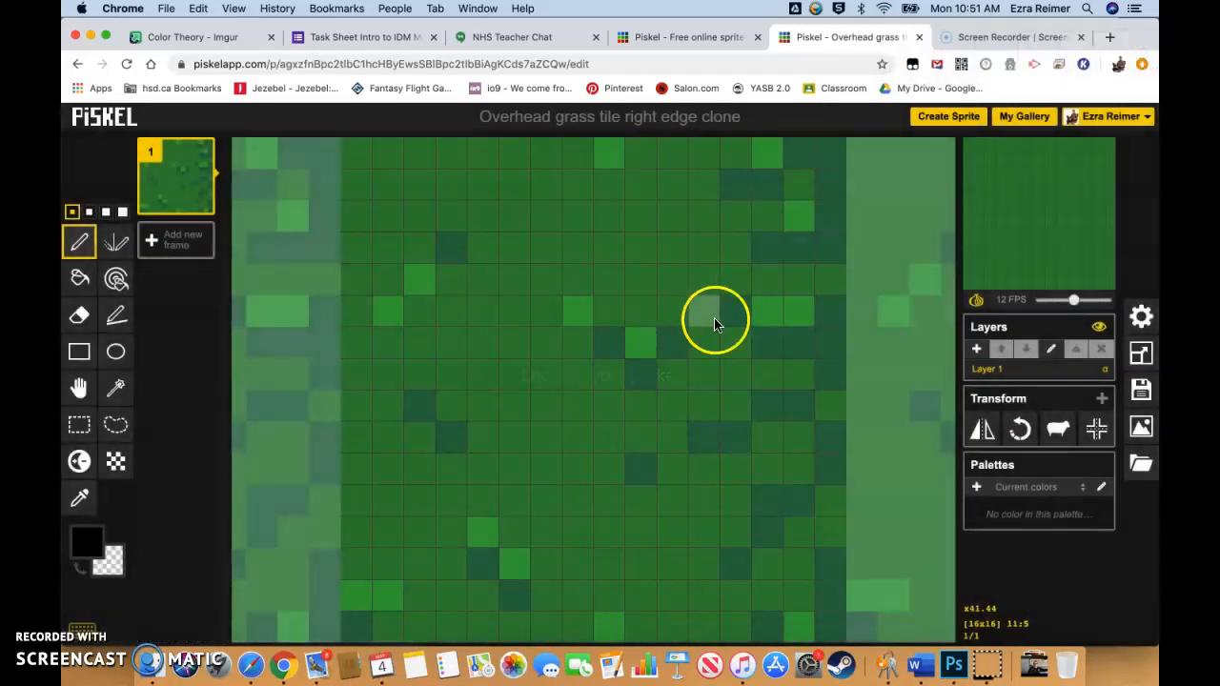
Step: Open the top center edge tile for editing from the gallery and select its top three pixel rows for copying
left_click(712, 38)
left_click(1016, 114)
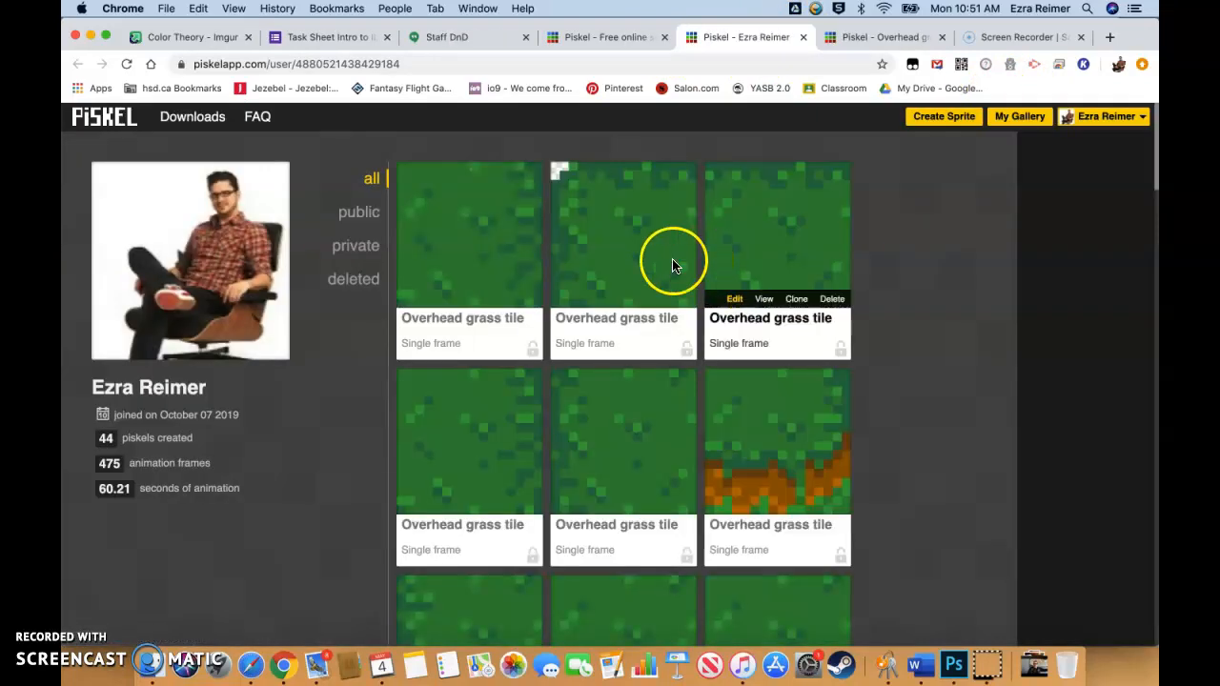
left_click(778, 225)
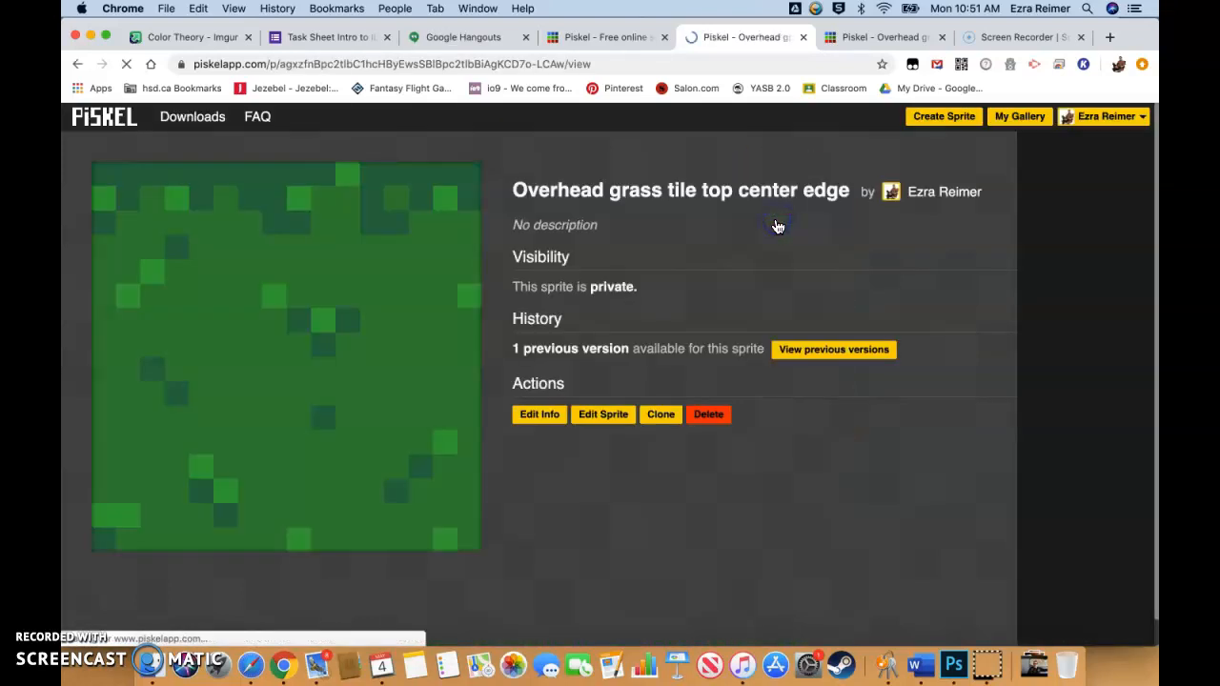
left_click(604, 419)
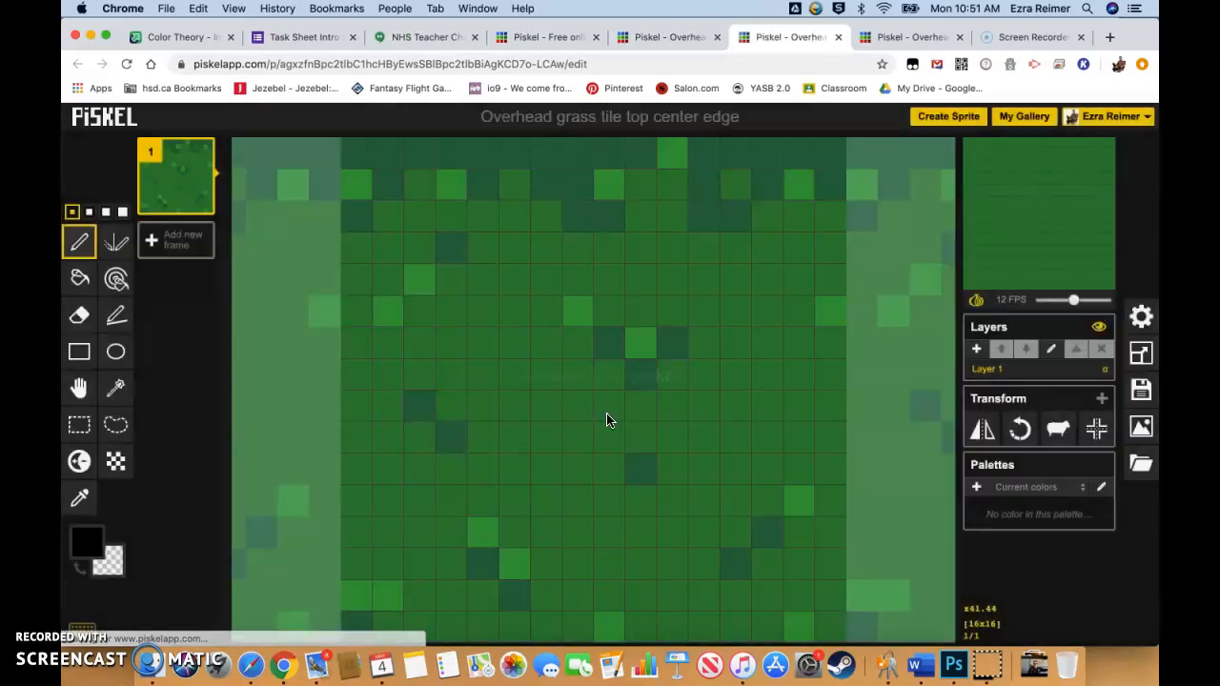
left_click(79, 425)
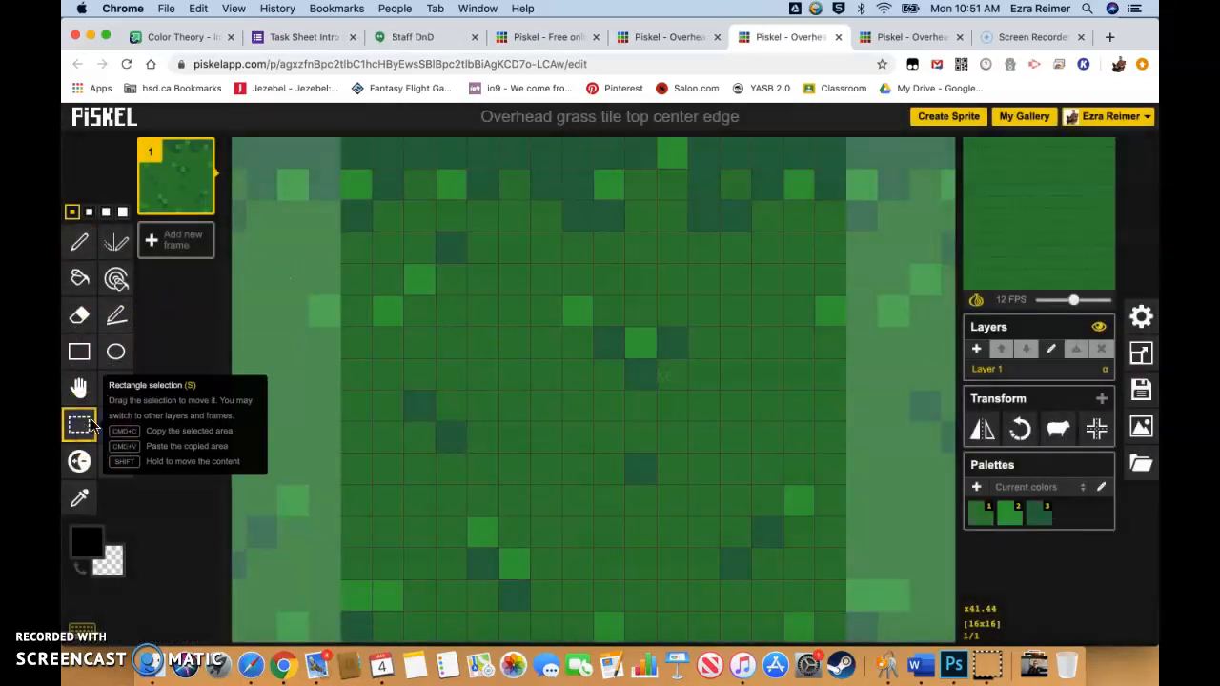
left_click_drag(348, 146, 847, 214)
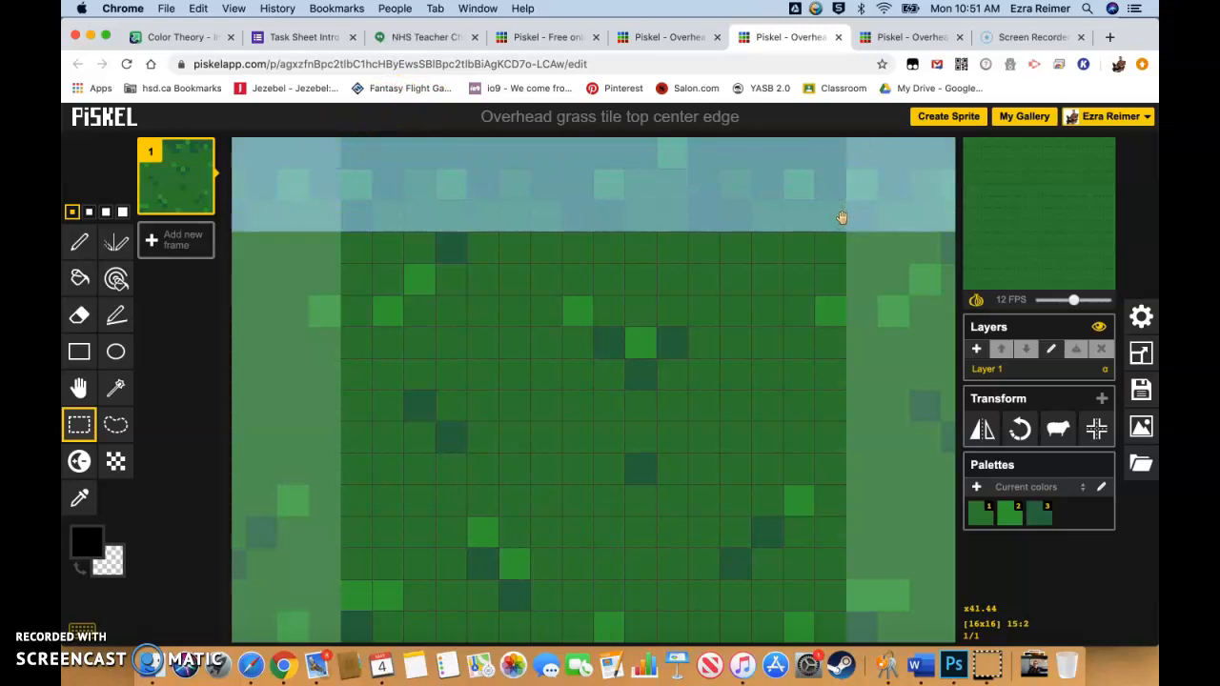
Step: Paste the copied top rows into the right edge clone and erase the corner pixels 14:0, 15:0 and 15:1
left_click(904, 37)
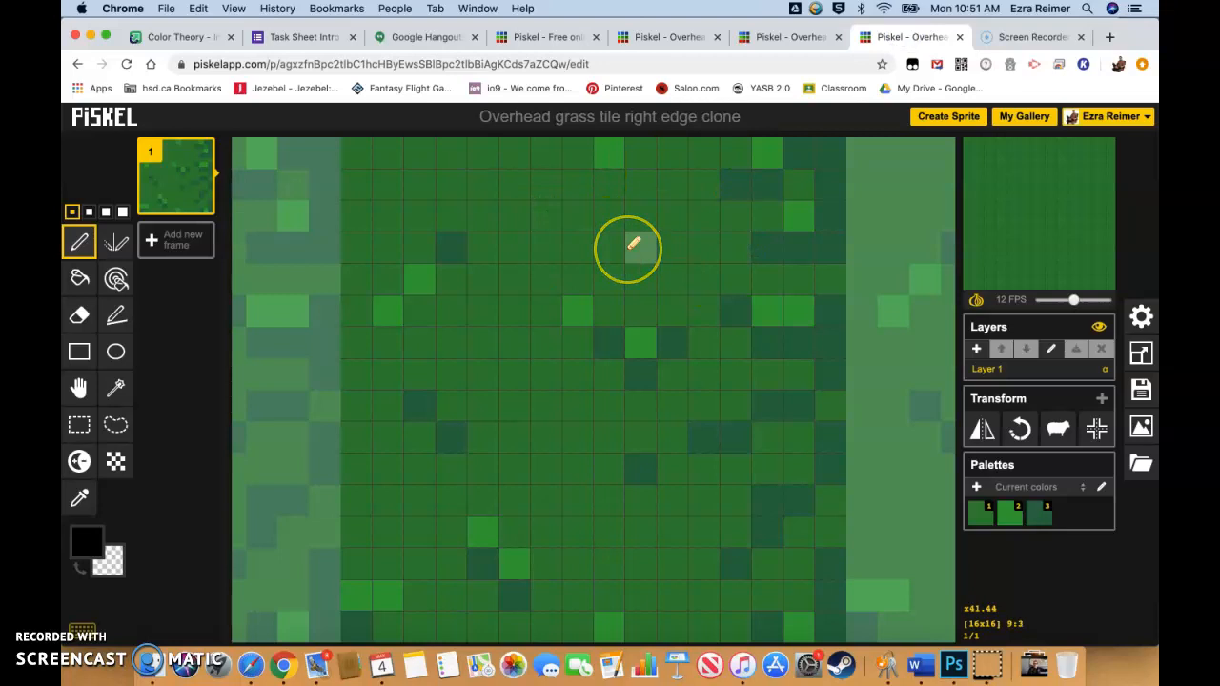
key("ctrl+v")
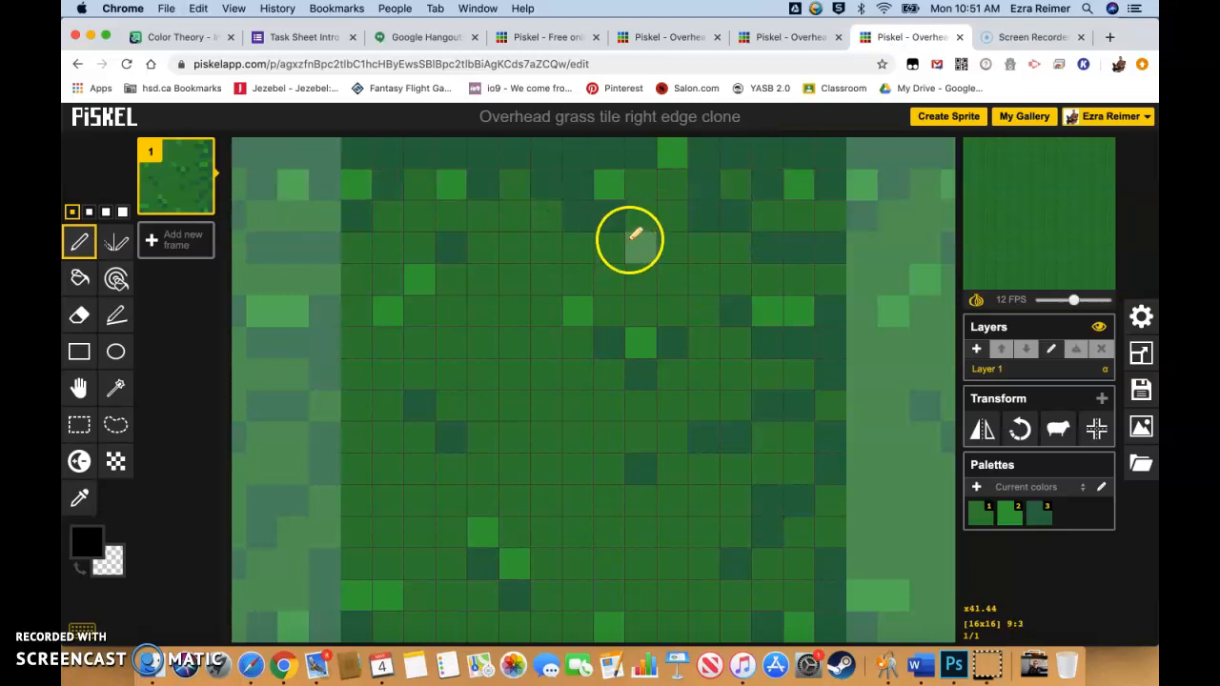
left_click(79, 314)
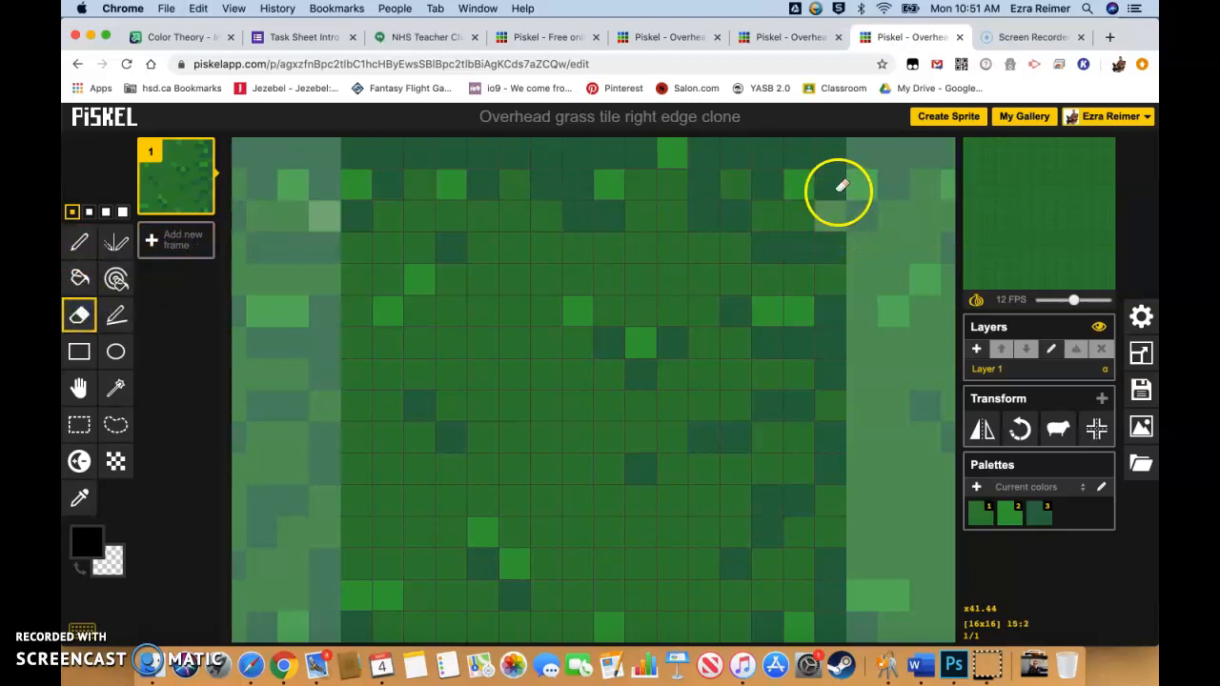
mouse_move(832, 150)
left_mouse_down()
mouse_move(803, 150)
mouse_move(835, 177)
left_mouse_up()
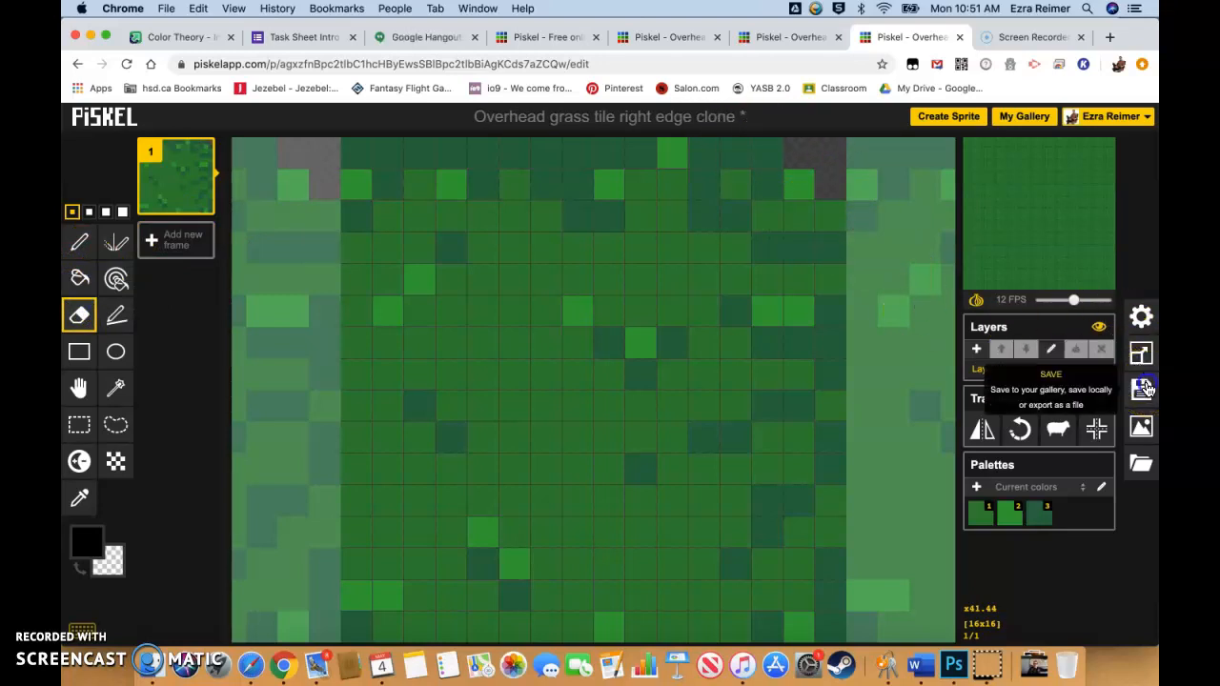
left_click(1143, 389)
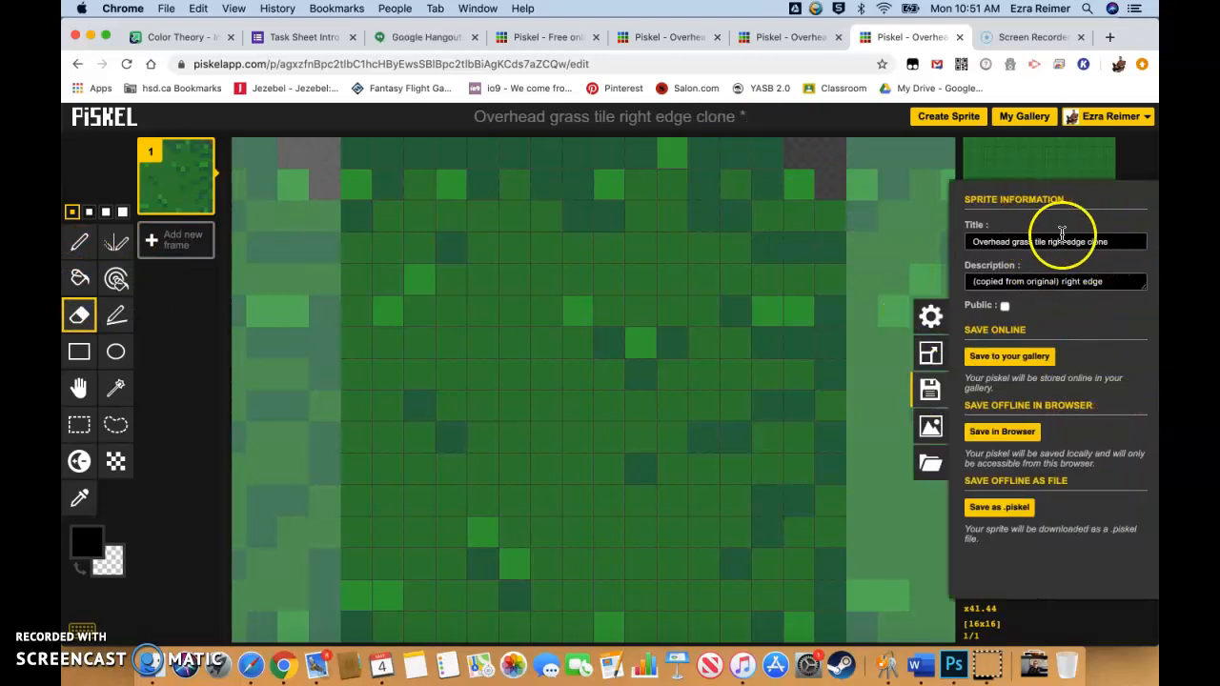
left_click(1125, 239)
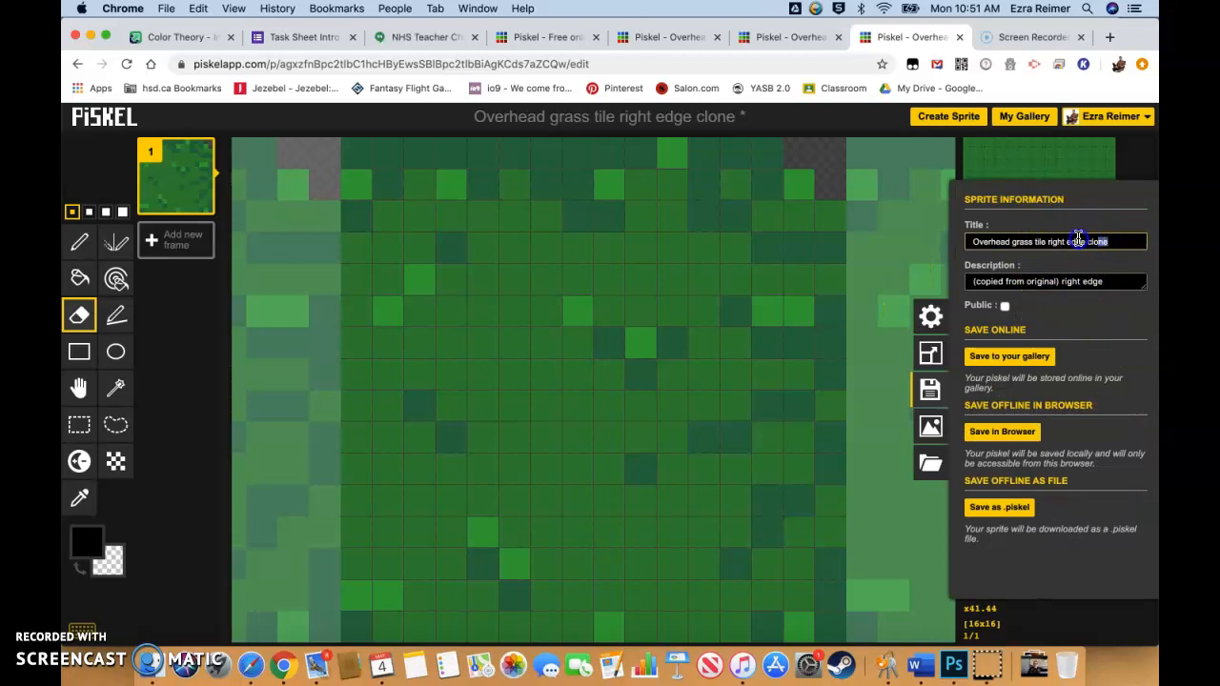
type("corner")
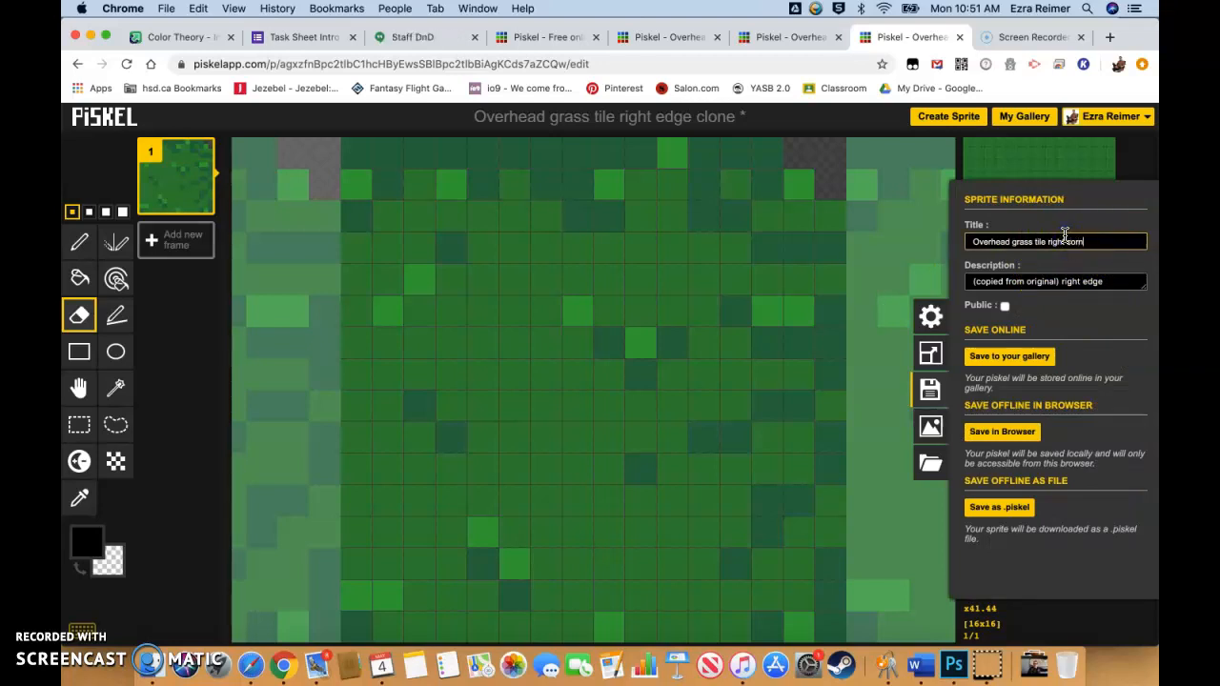
left_click(1045, 282)
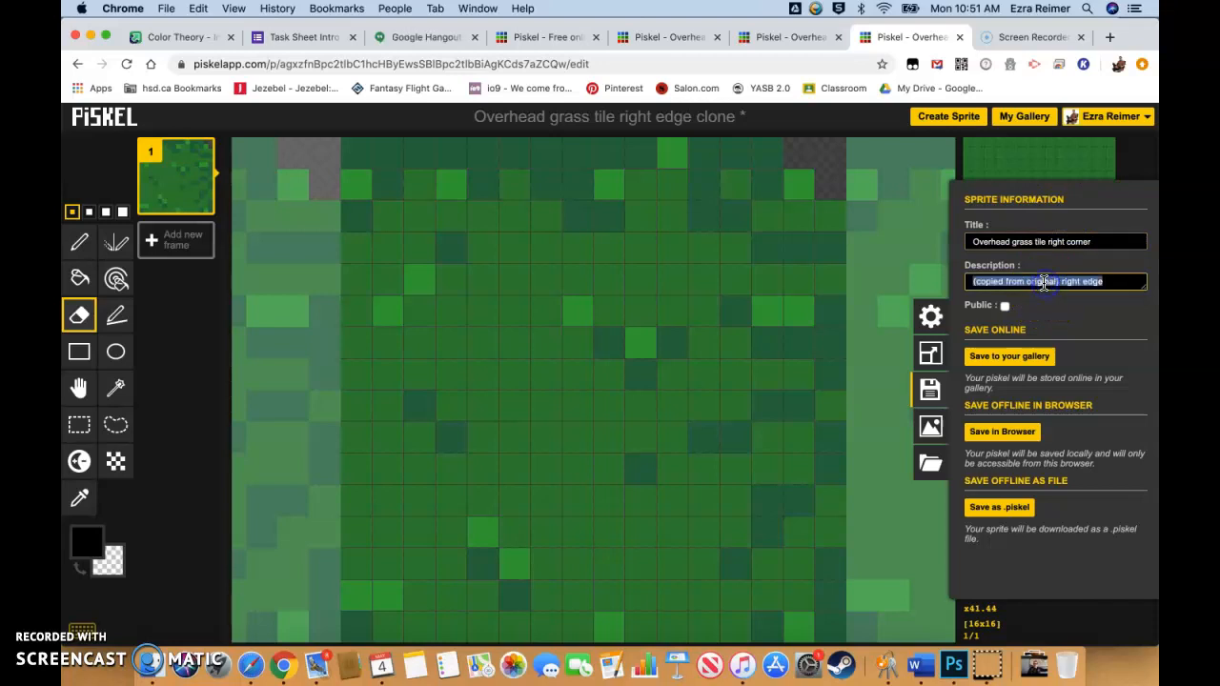
Step: Paint pixels 14:1 and 14:4 dark green and 12:1 and 14:2 light green with the Pen tool, and save the sprite to the gallery
left_click(80, 241)
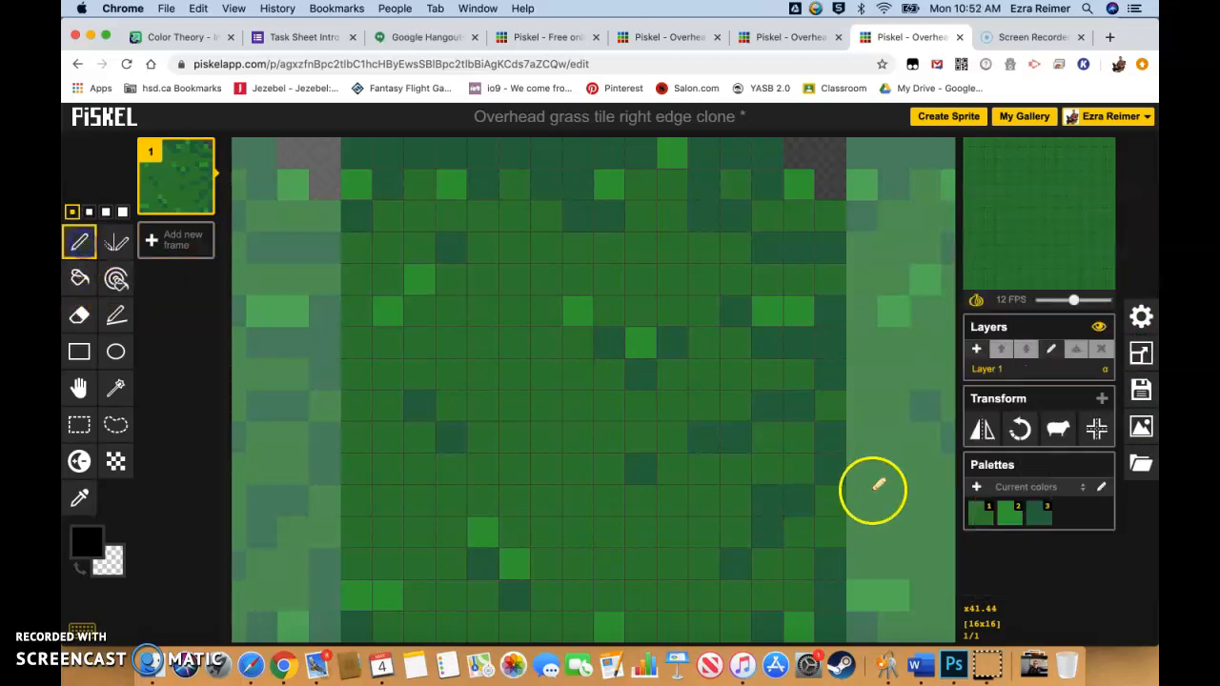
left_click(1034, 523)
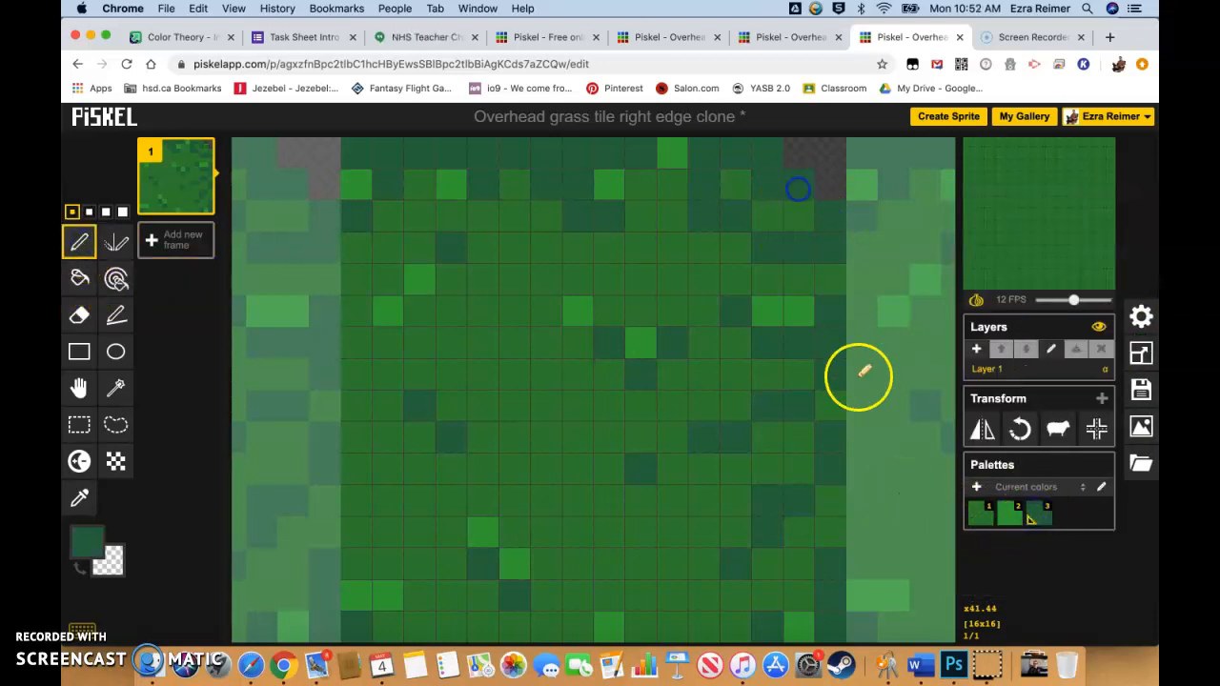
left_click(799, 282)
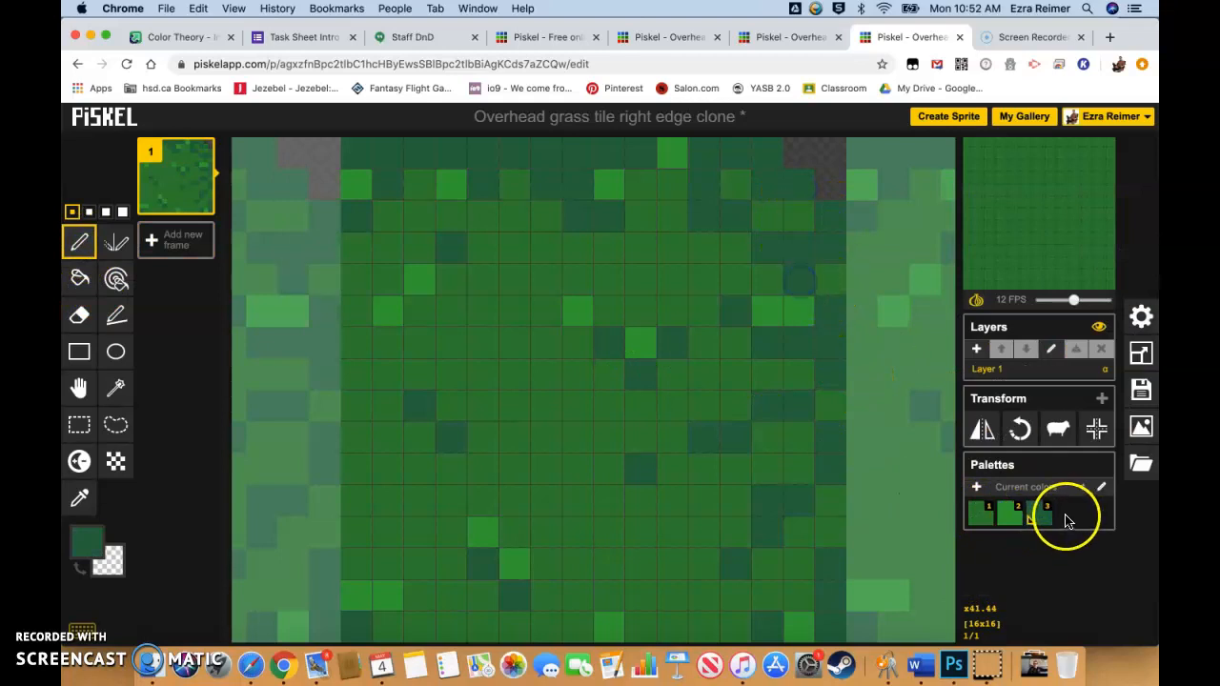
left_click(984, 512)
left_click(735, 185)
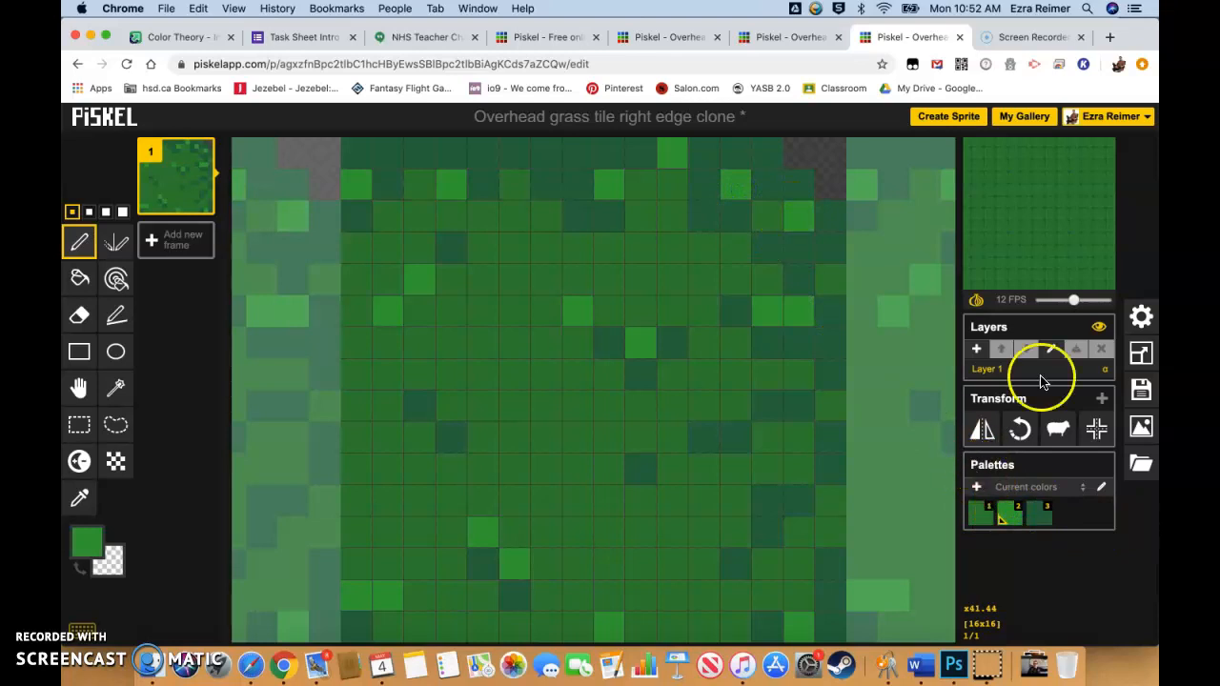
left_click(1141, 389)
left_click(1002, 354)
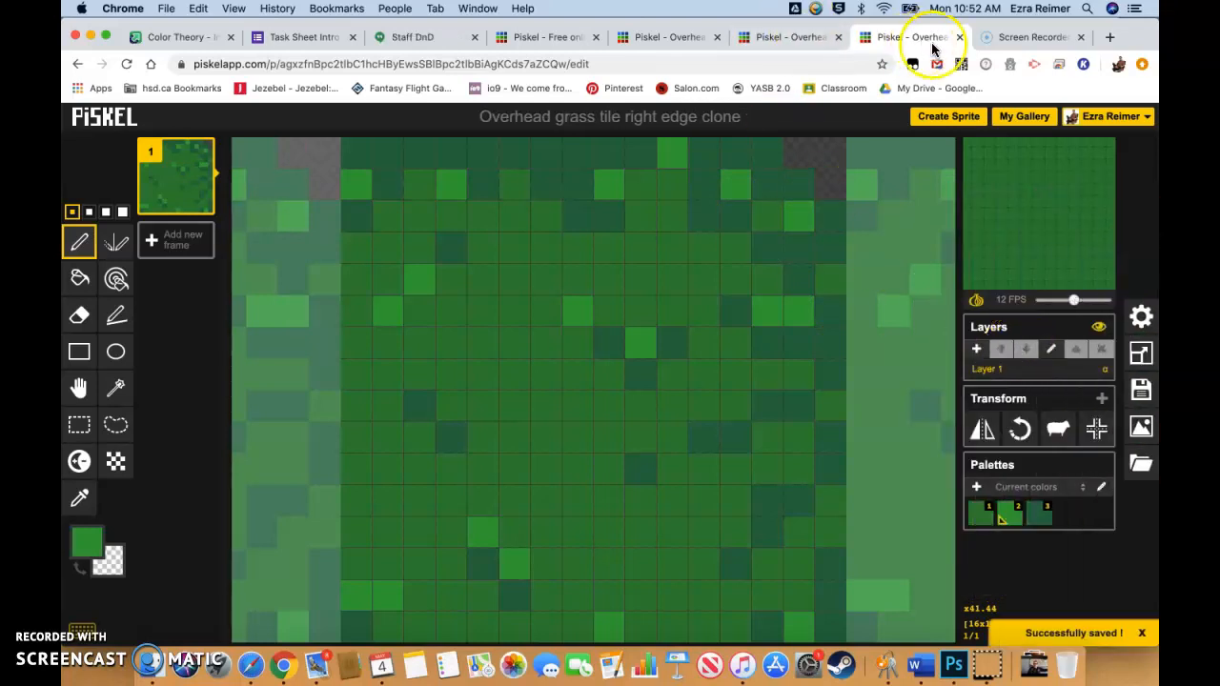
Step: Close the right edge clone and top center edge editors and reopen the sprite gallery
left_click(960, 37)
left_click(799, 38)
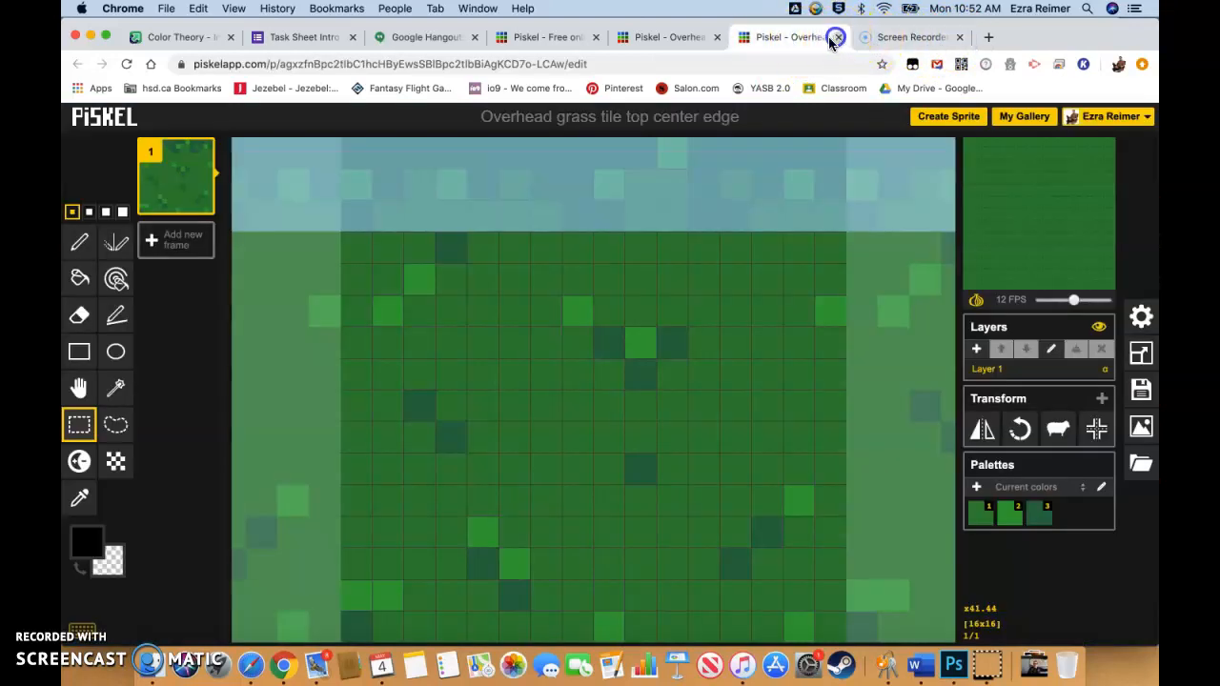
left_click(837, 37)
left_click(681, 38)
left_click(1020, 116)
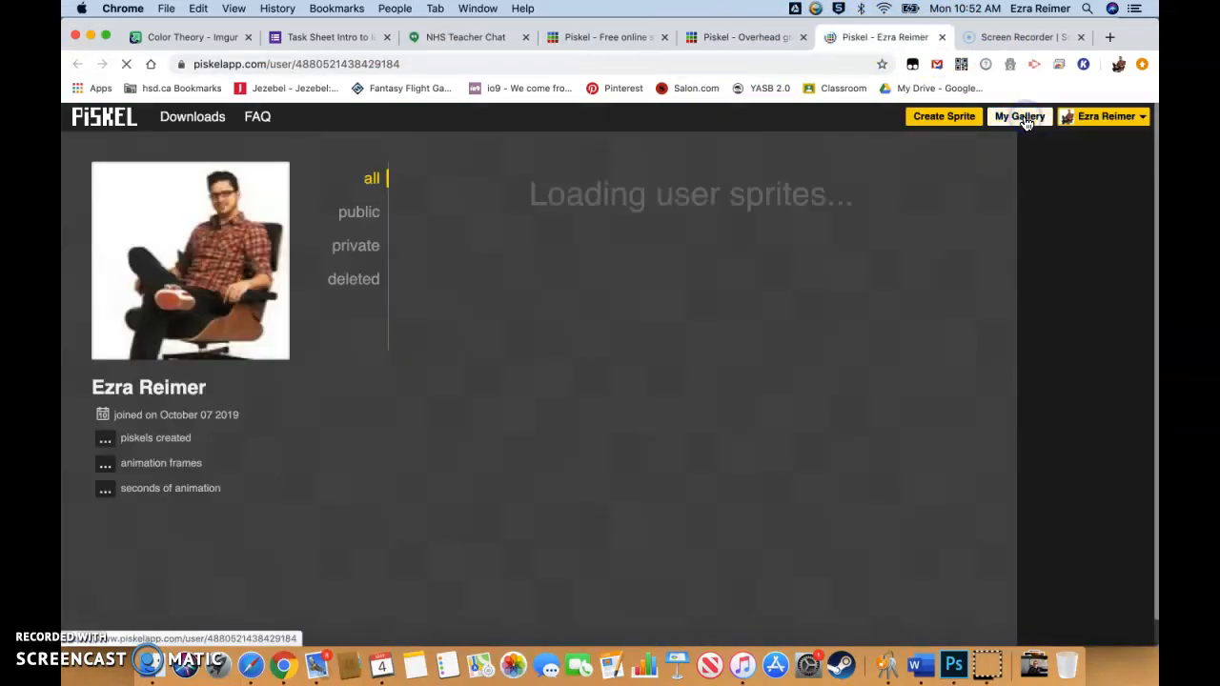
Step: Look over the saved edge and corner grass tiles in the gallery
mouse_move(693, 288)
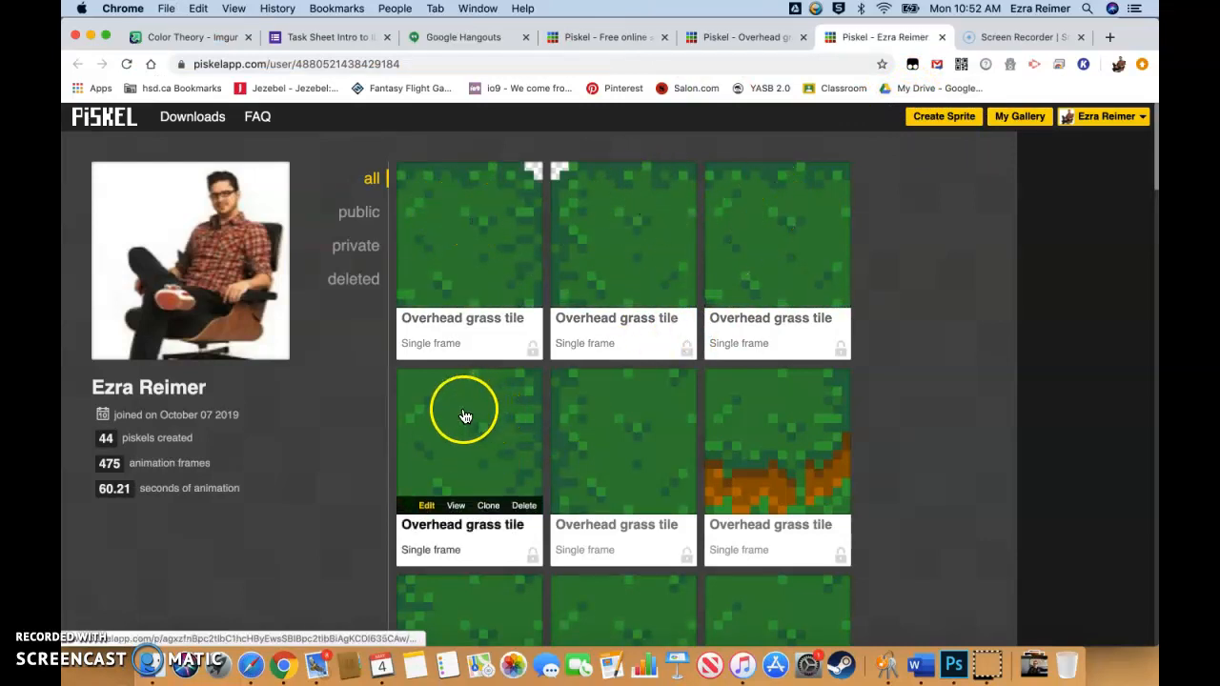
scroll(791, 420, "down", 2)
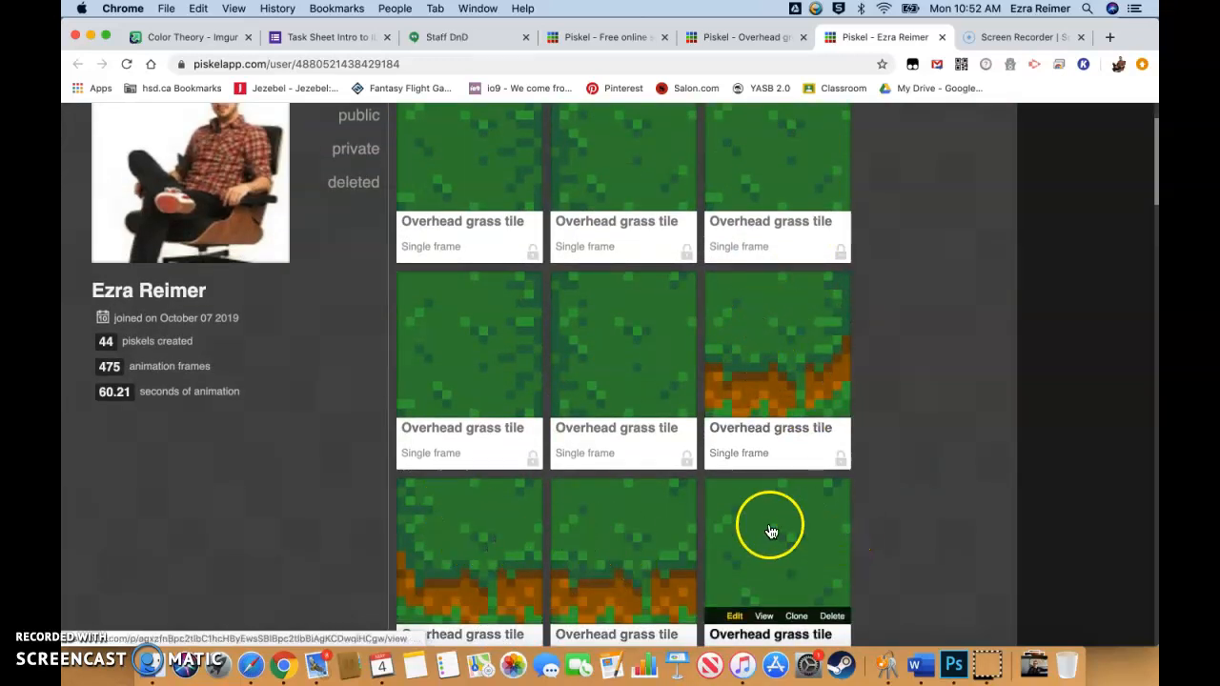
scroll(744, 543, "up", 1)
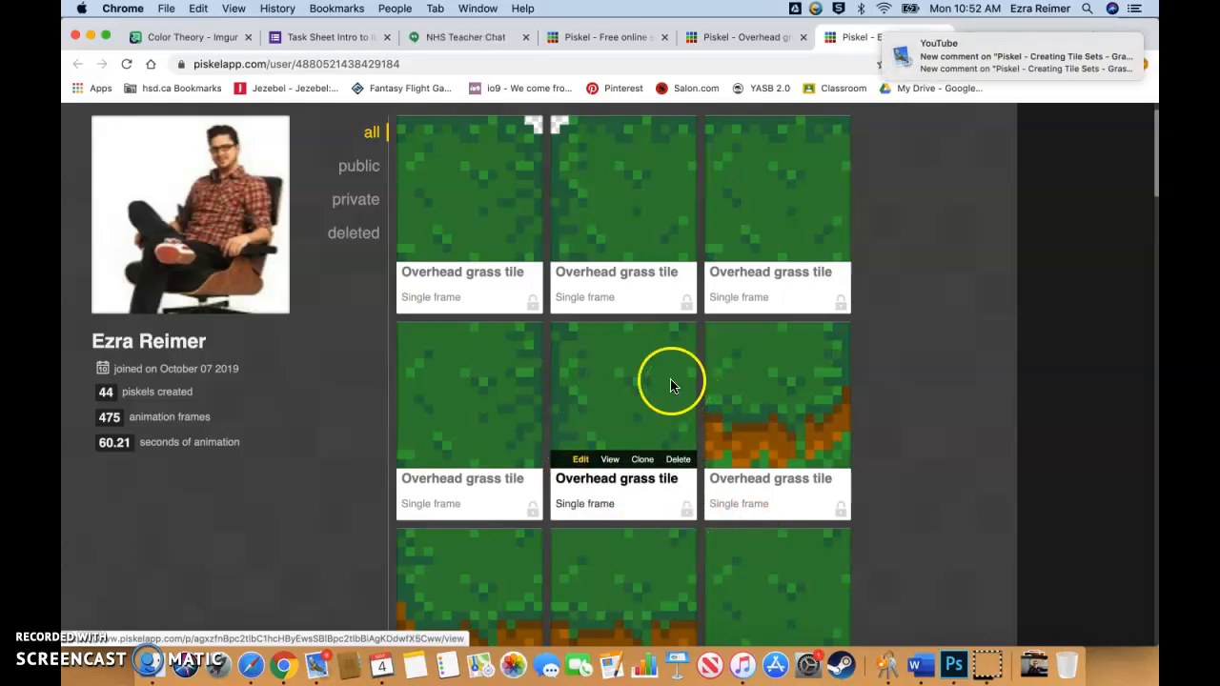
scroll(621, 317, "up", 1)
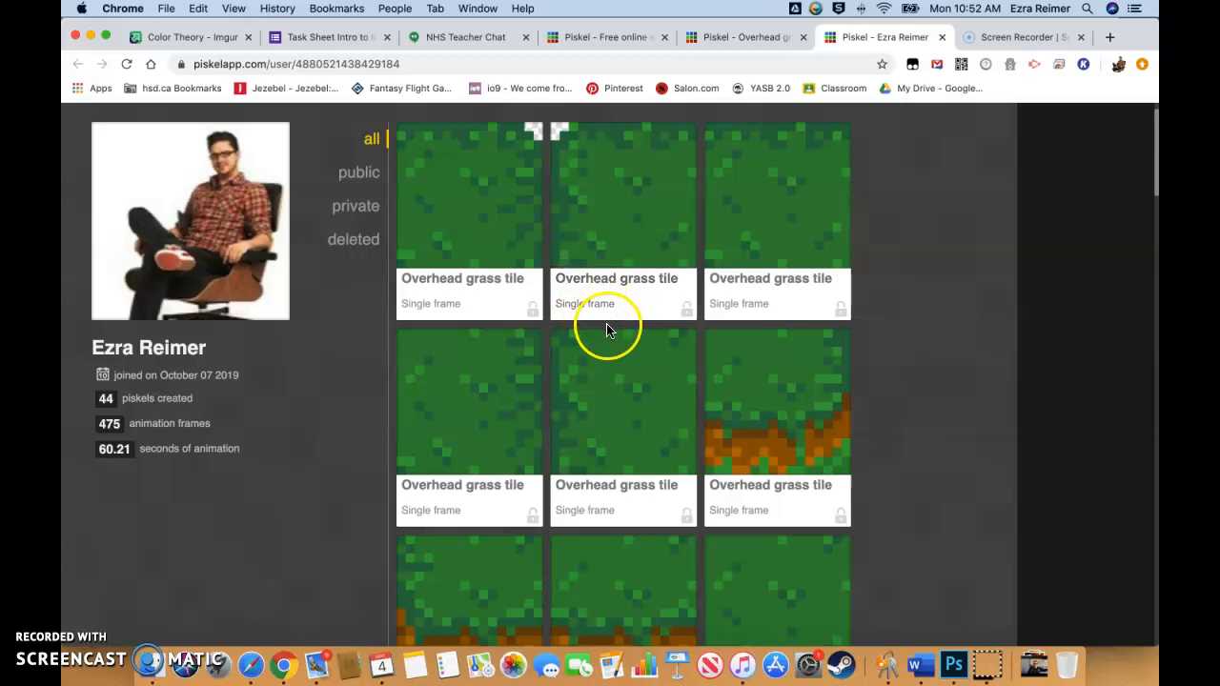
mouse_move(604, 338)
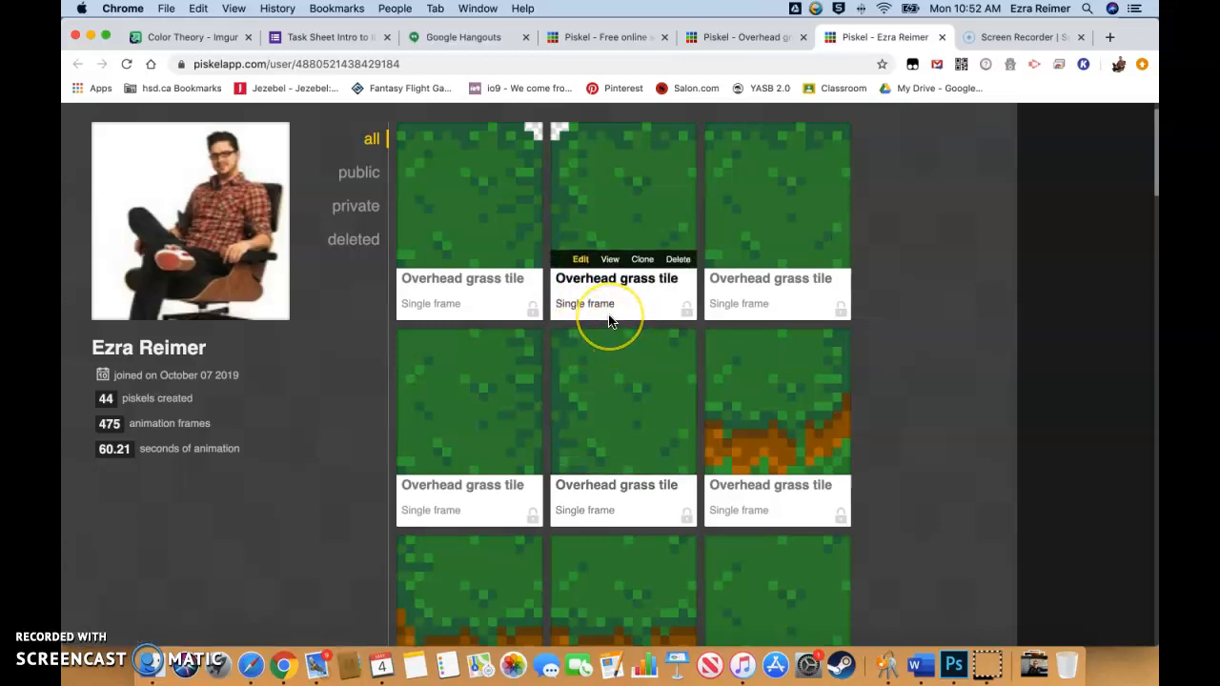
Step: Create a new sprite and resize its canvas to 48 px wide by 48 px high
scroll(610, 324, "up", 1)
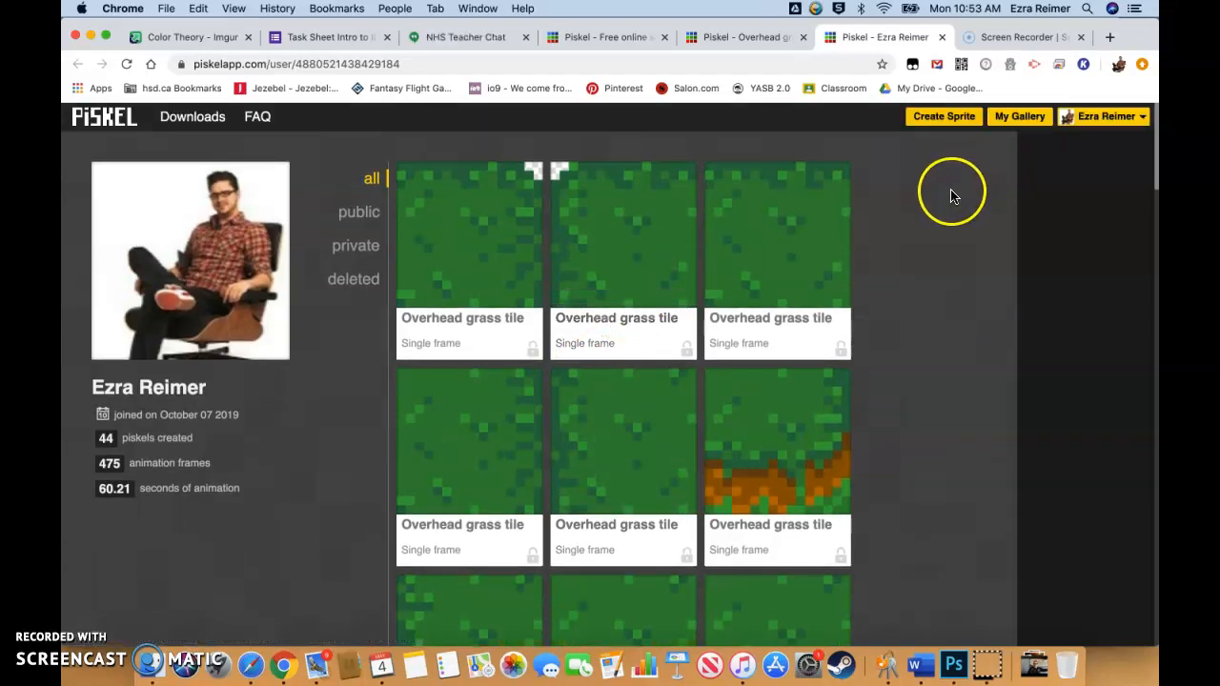
left_click(956, 117)
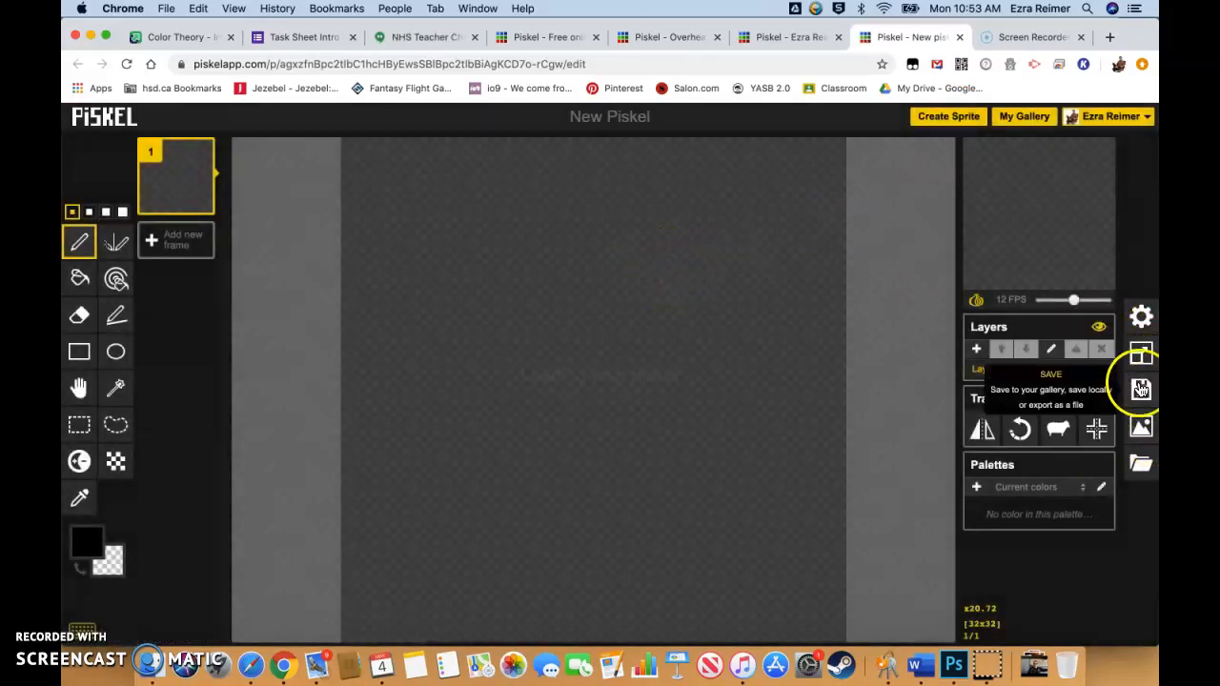
left_click(1142, 355)
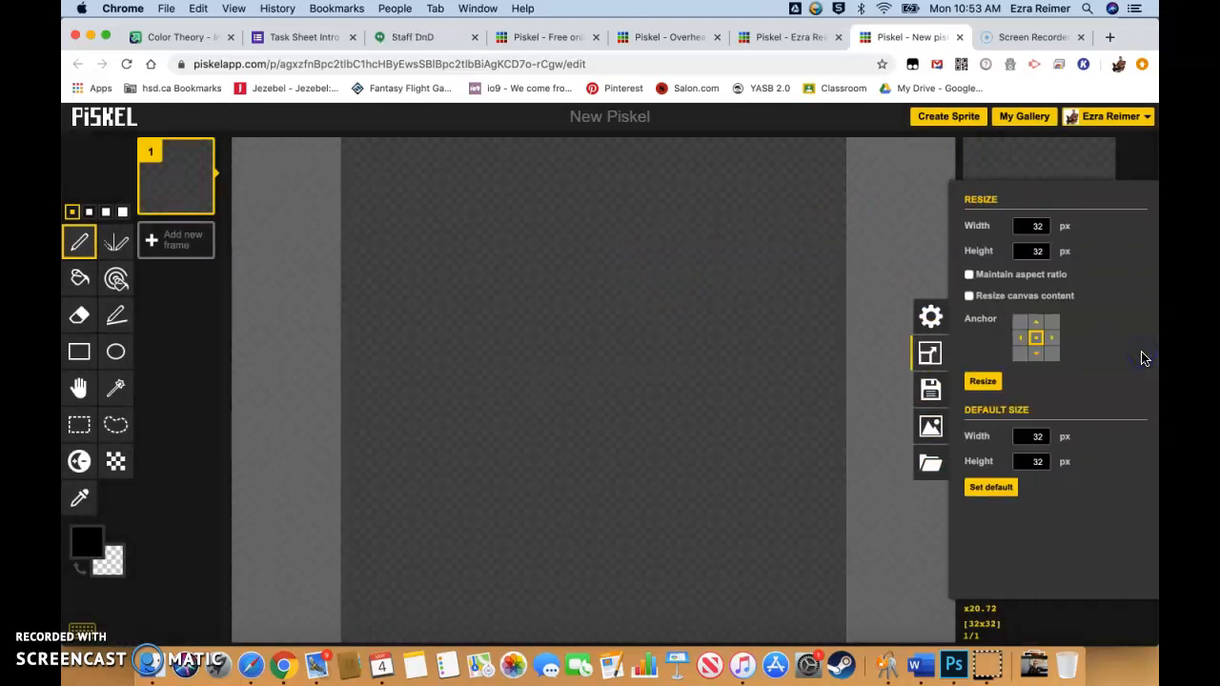
double_click(1035, 223)
type("48")
double_click(1035, 250)
type("48")
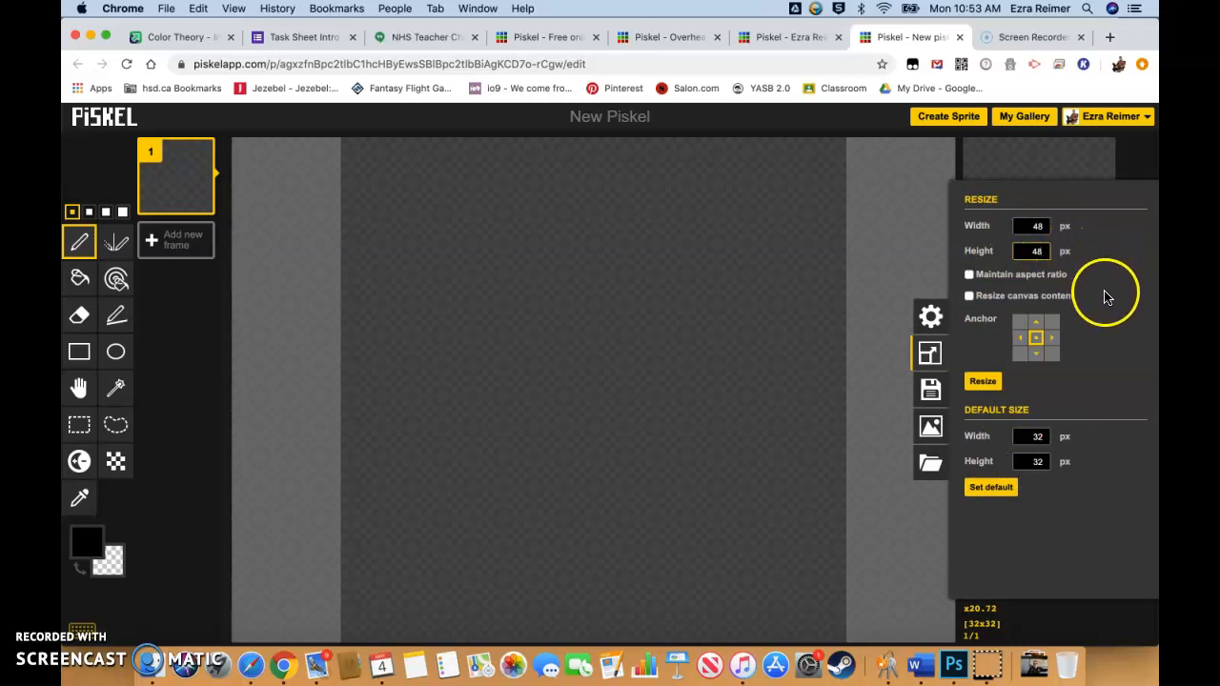
left_click(985, 382)
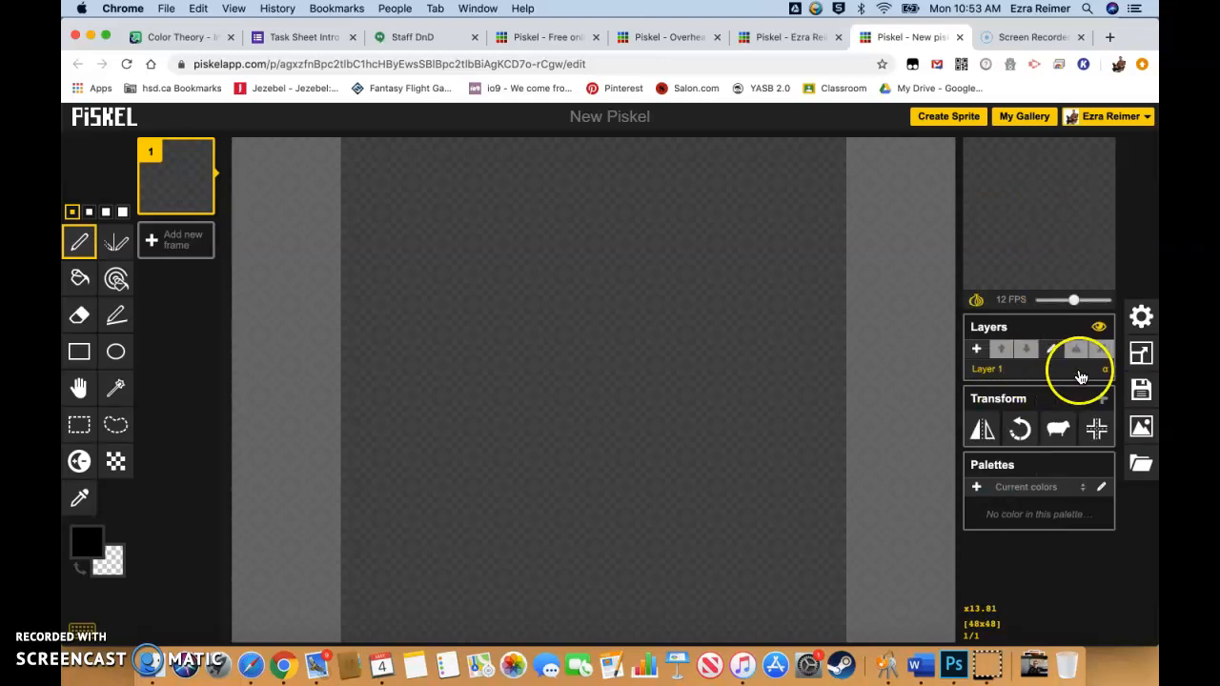
Step: Configure the canvas grid with bright green lines, 16 px spacing and the thinnest line size
left_click(1140, 321)
left_click(1009, 232)
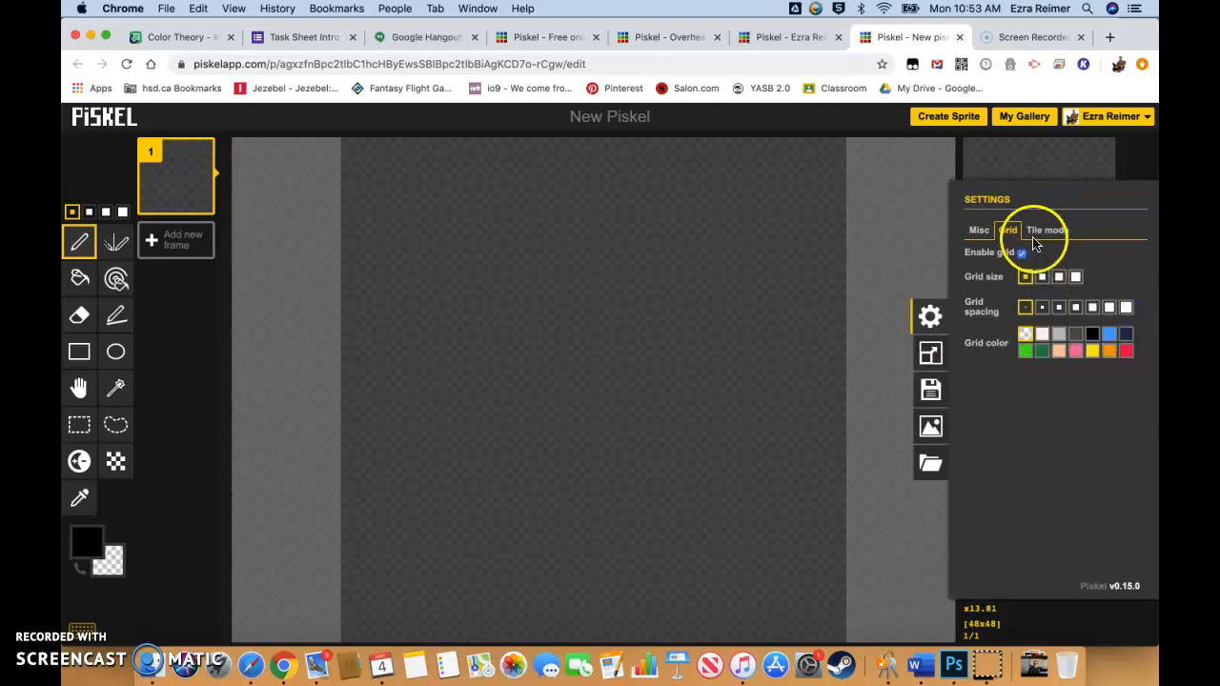
left_click(1074, 276)
left_click(1046, 307)
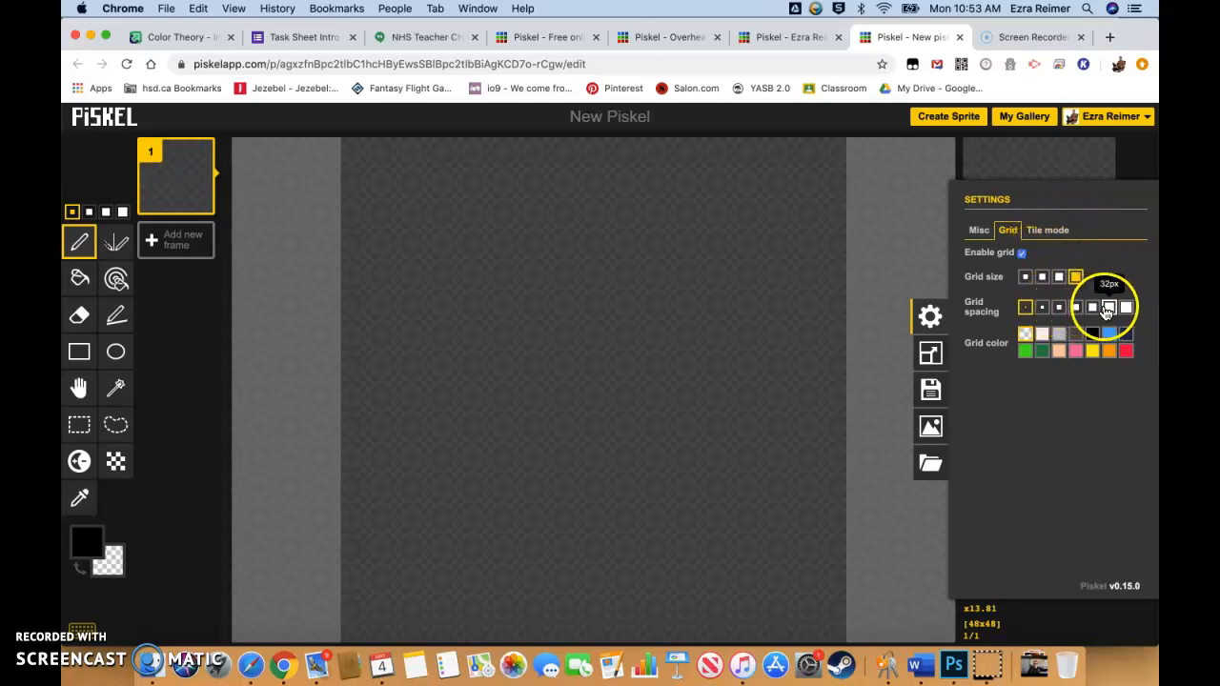
left_click(1028, 351)
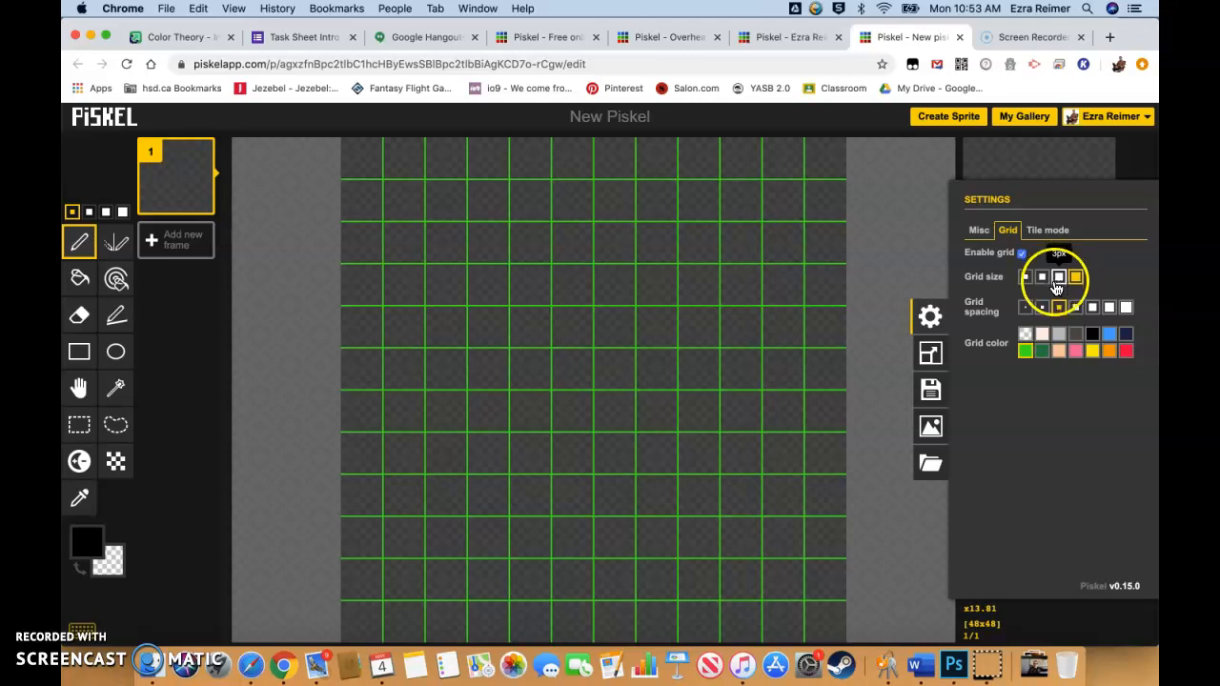
left_click(1024, 307)
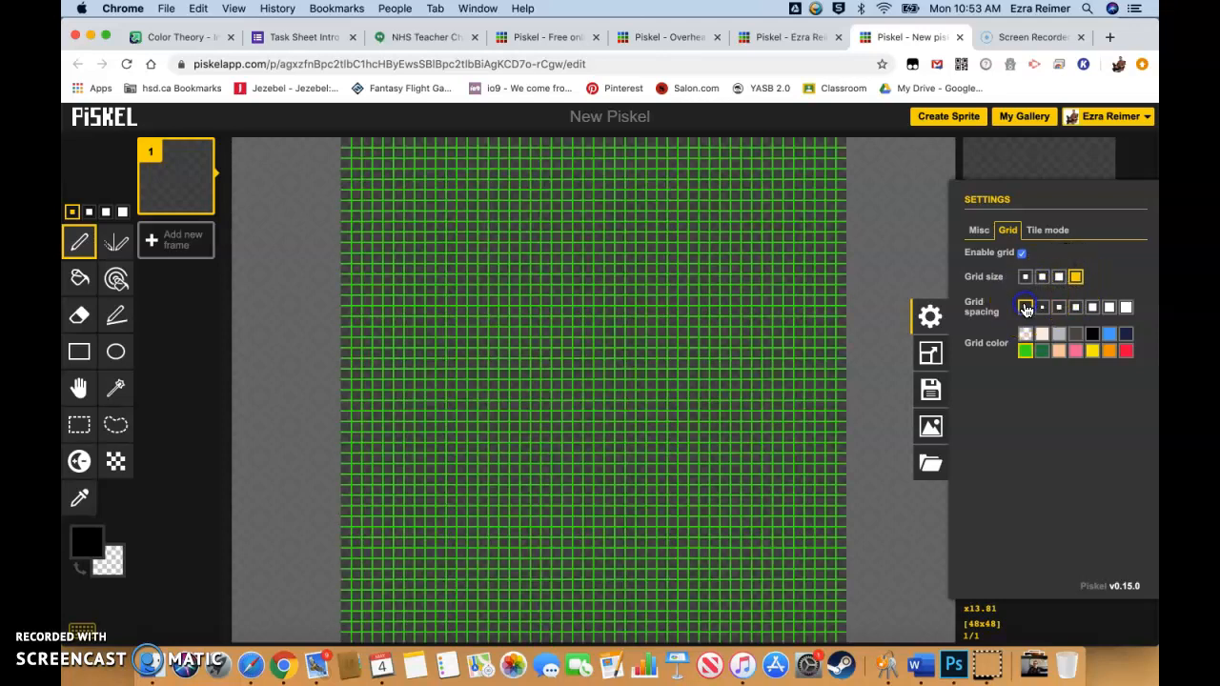
left_click(1040, 307)
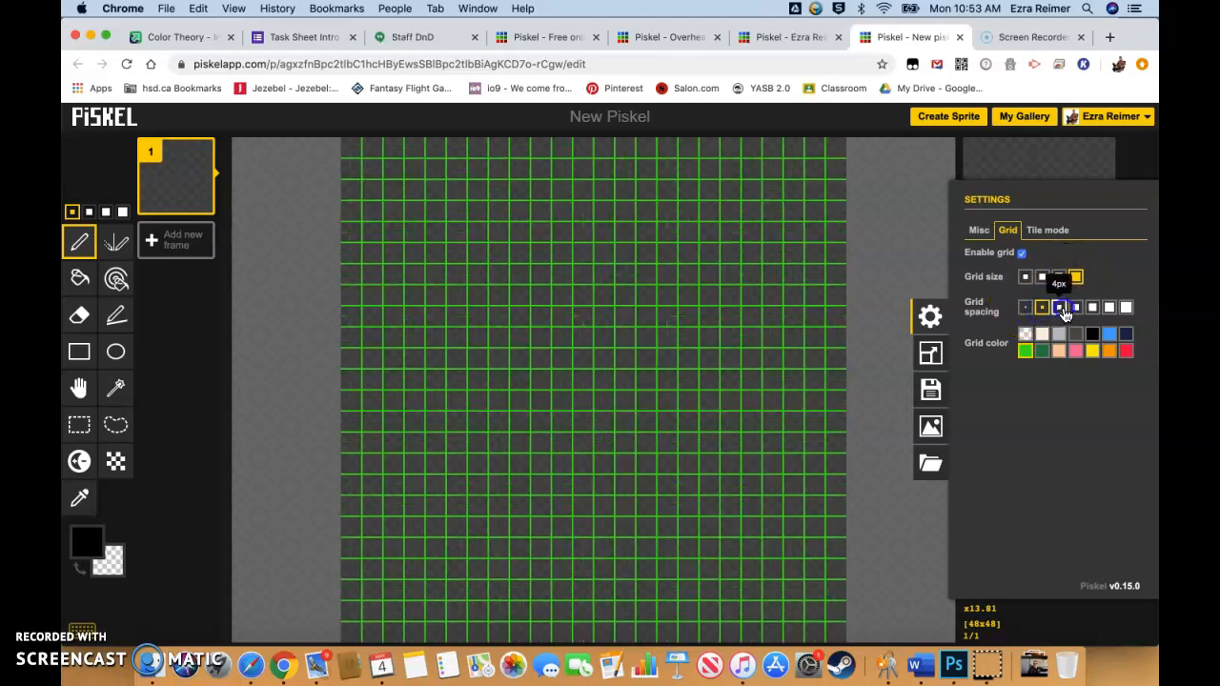
left_click(1059, 308)
left_click(1093, 315)
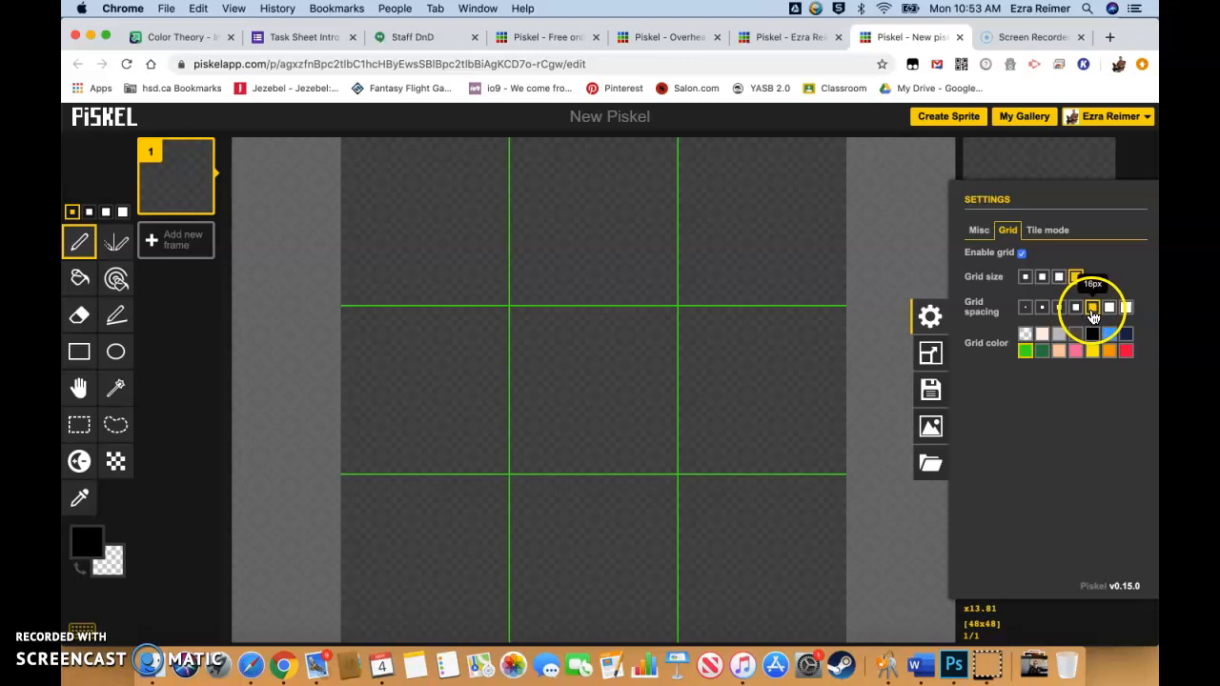
left_click(1026, 278)
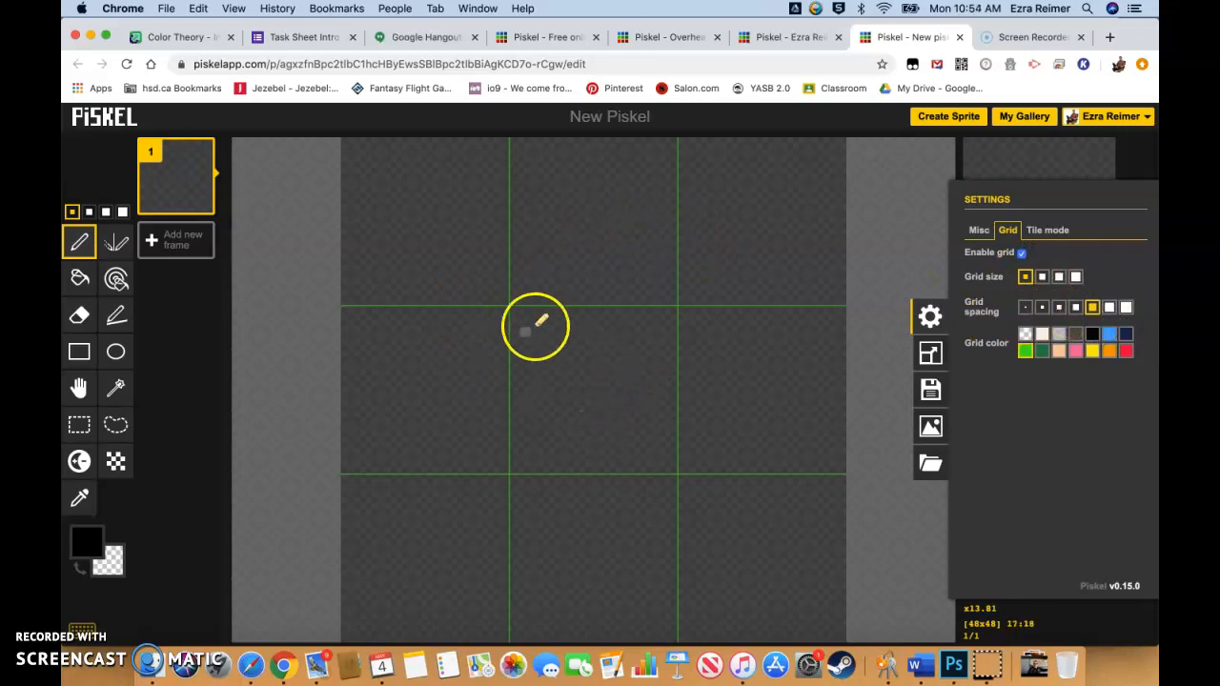
Step: Open the overhead grass tile right edge clone for editing and copy its entire 16x16 area with Rectangle selection
left_click(783, 37)
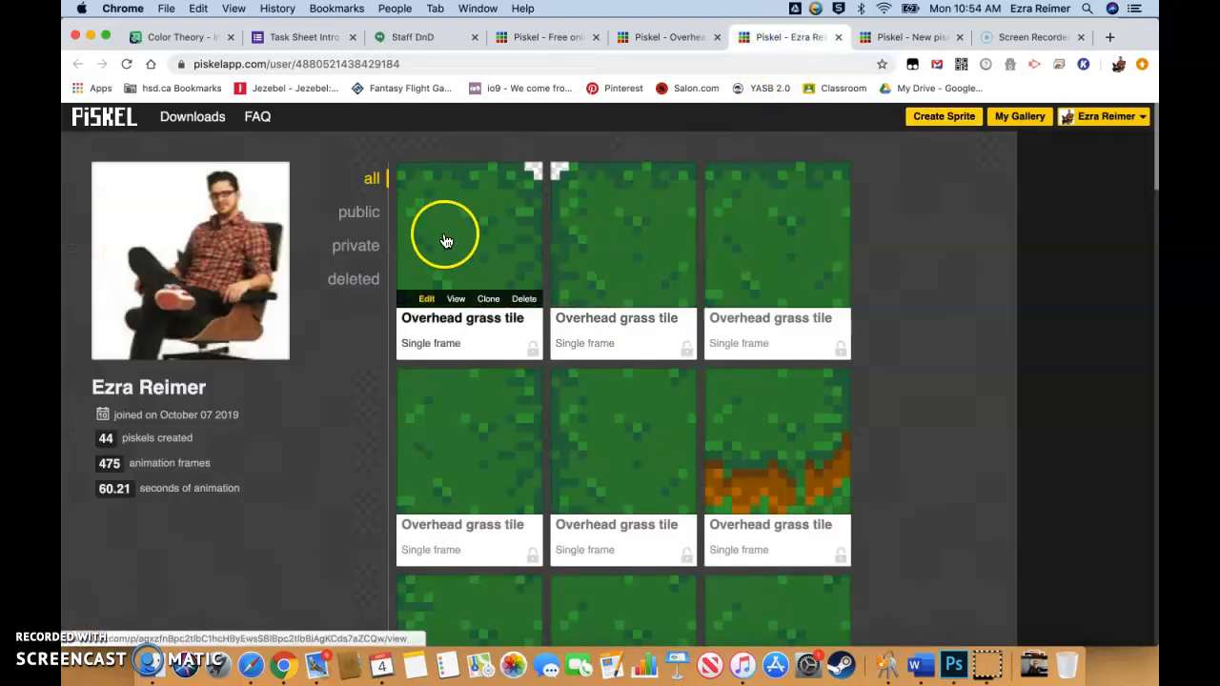
left_click(442, 247)
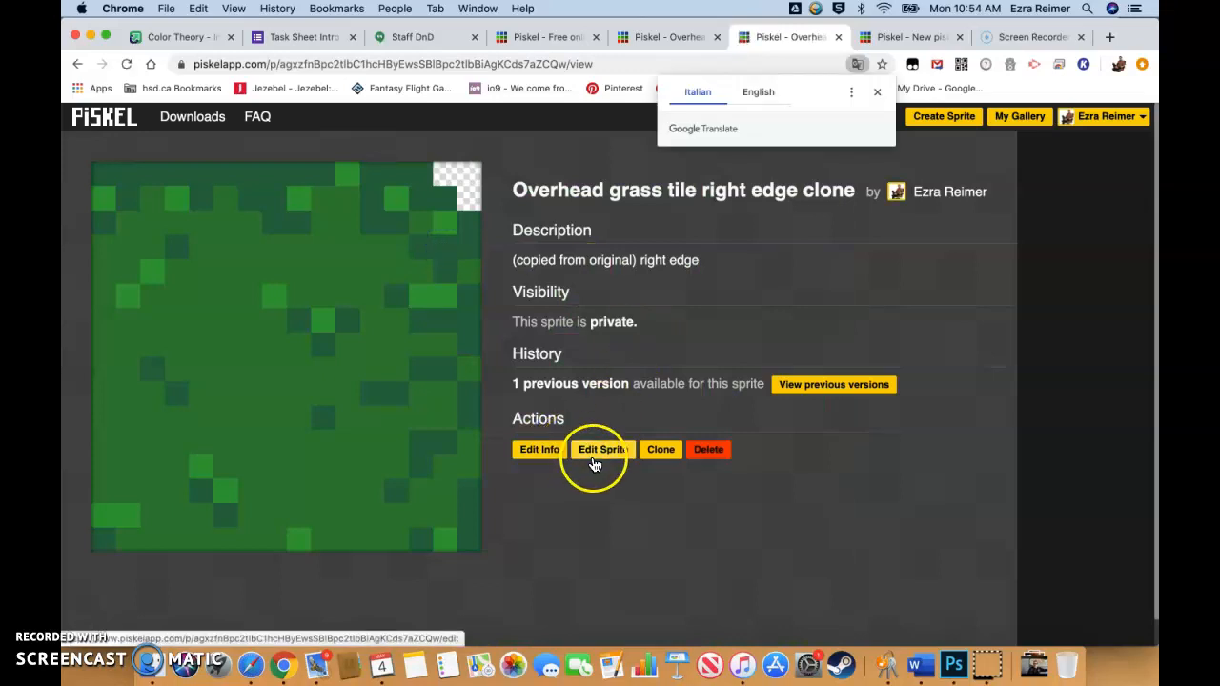
left_click(615, 455)
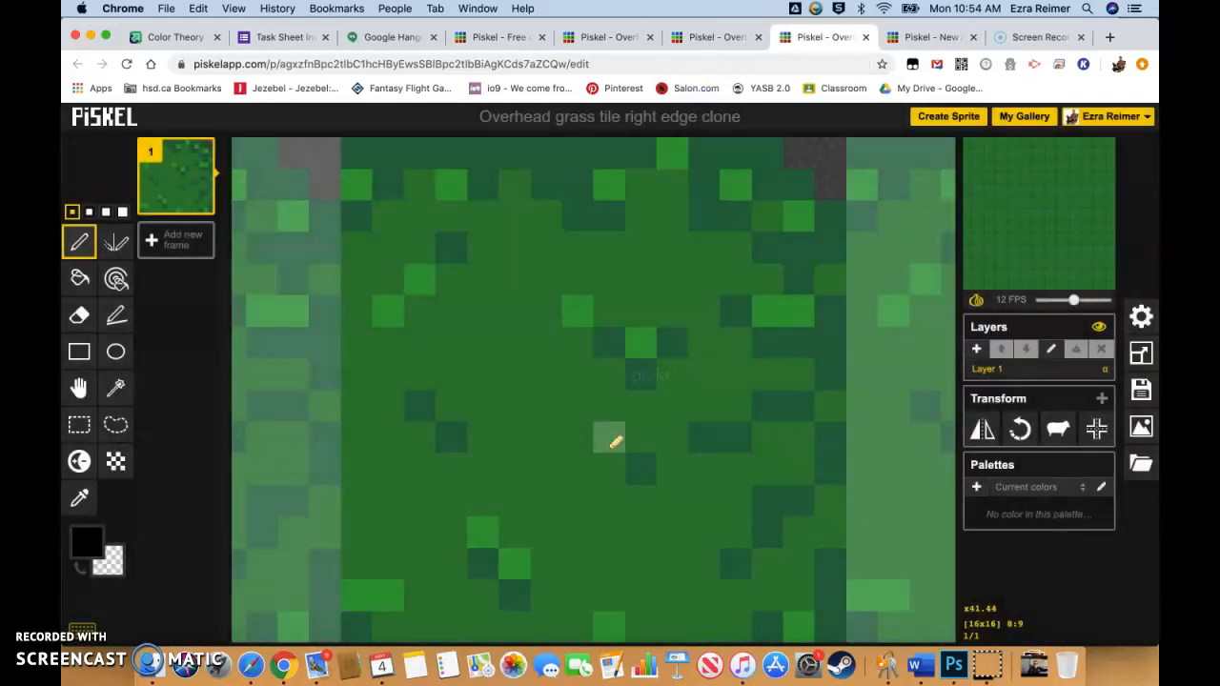
left_click(81, 432)
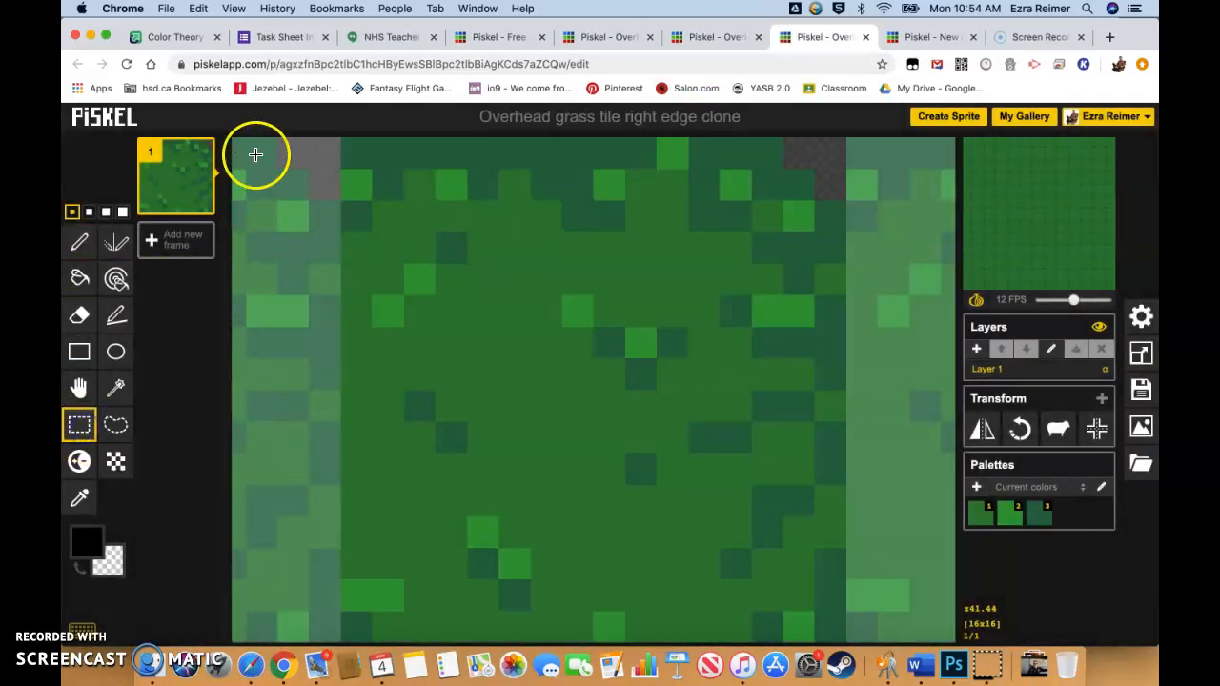
left_click_drag(348, 144, 830, 626)
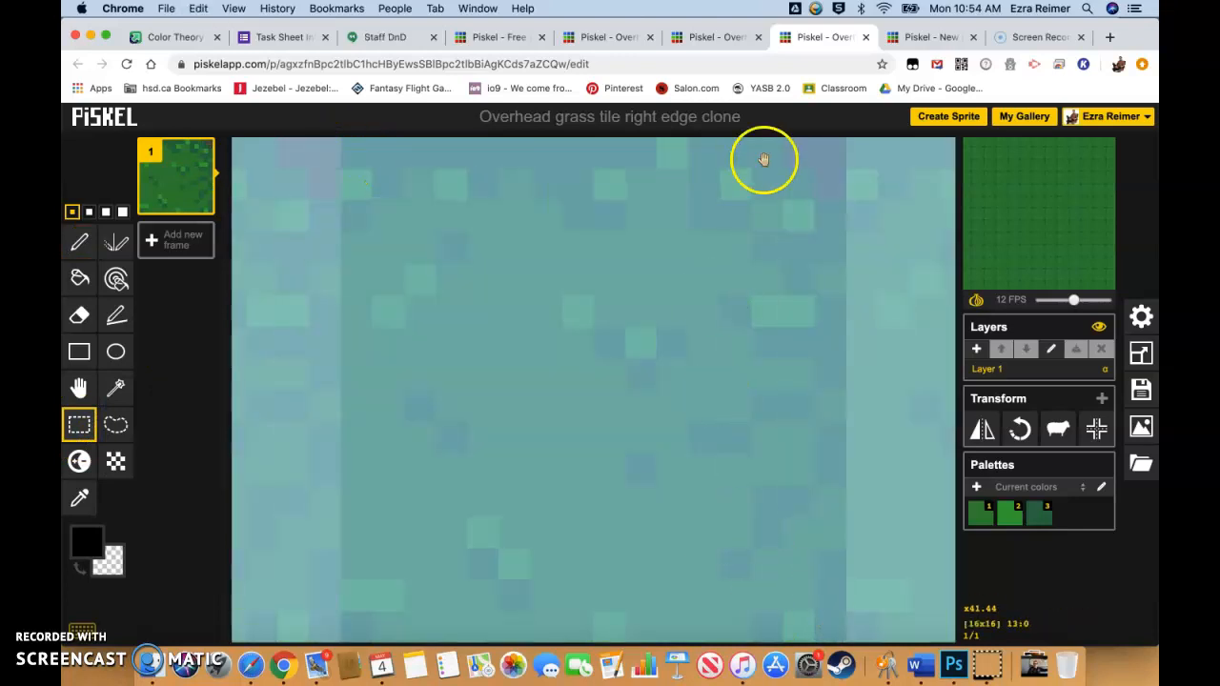
Step: Paste the copied tile into the new 48x48 sprite and move it into the top right grid cell
left_click(920, 37)
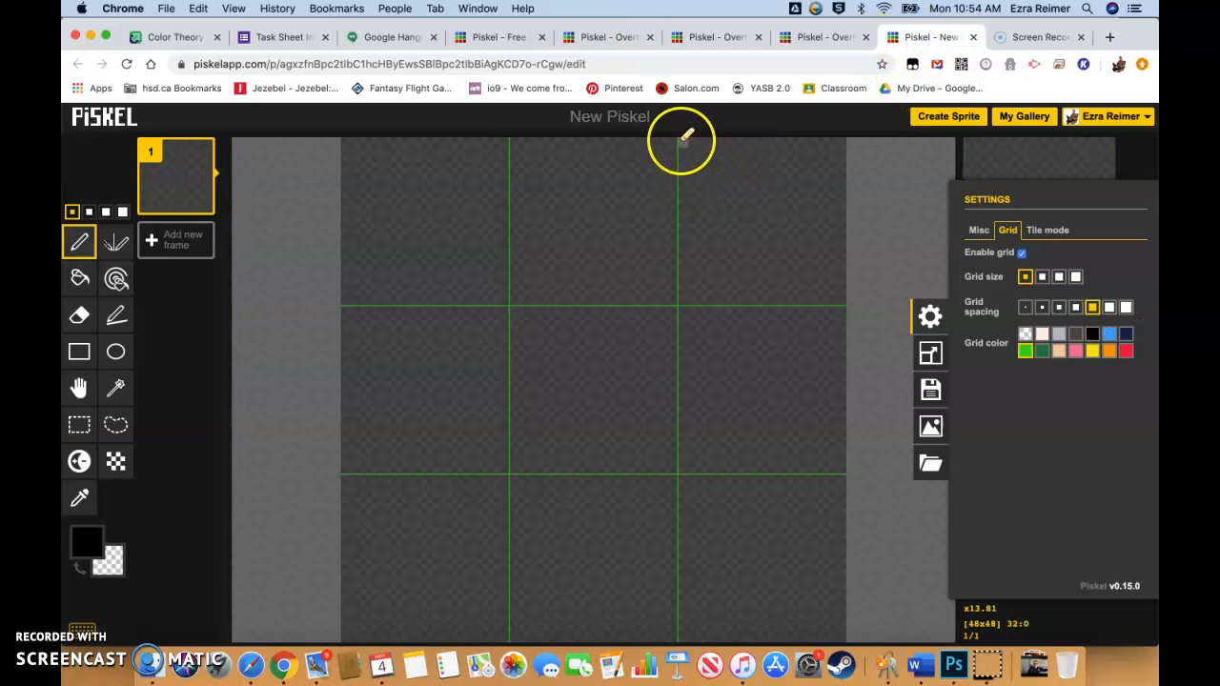
left_click(79, 424)
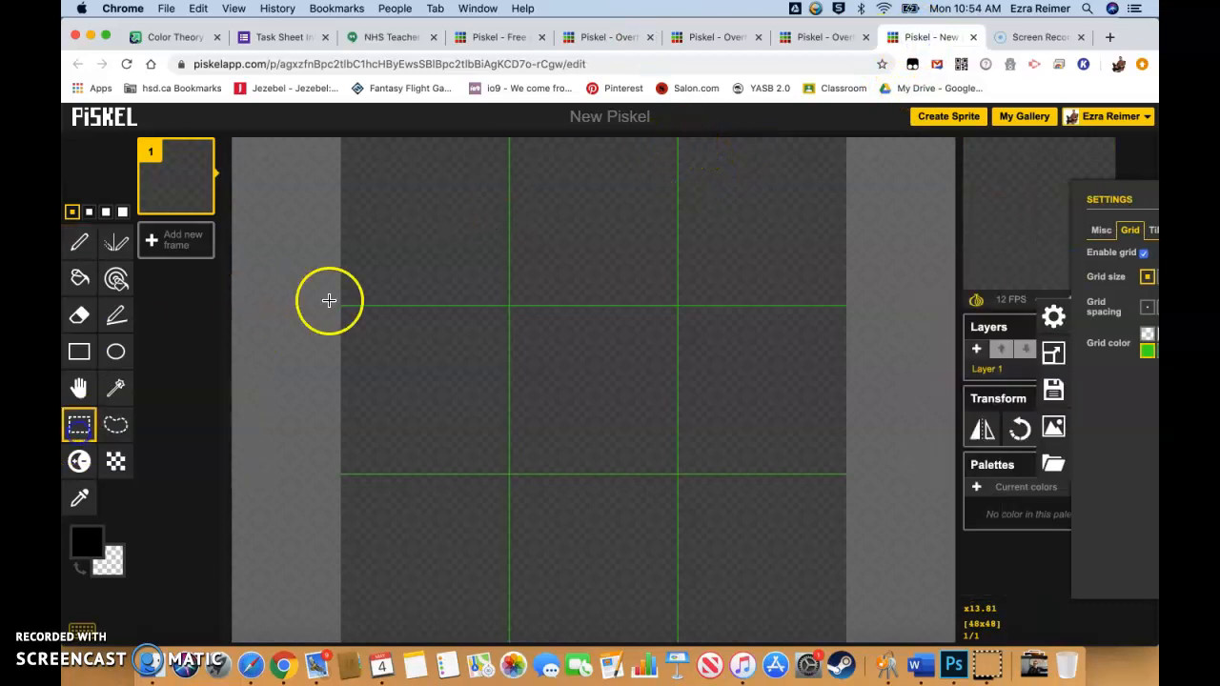
left_click_drag(684, 141, 846, 300)
key("ctrl+v")
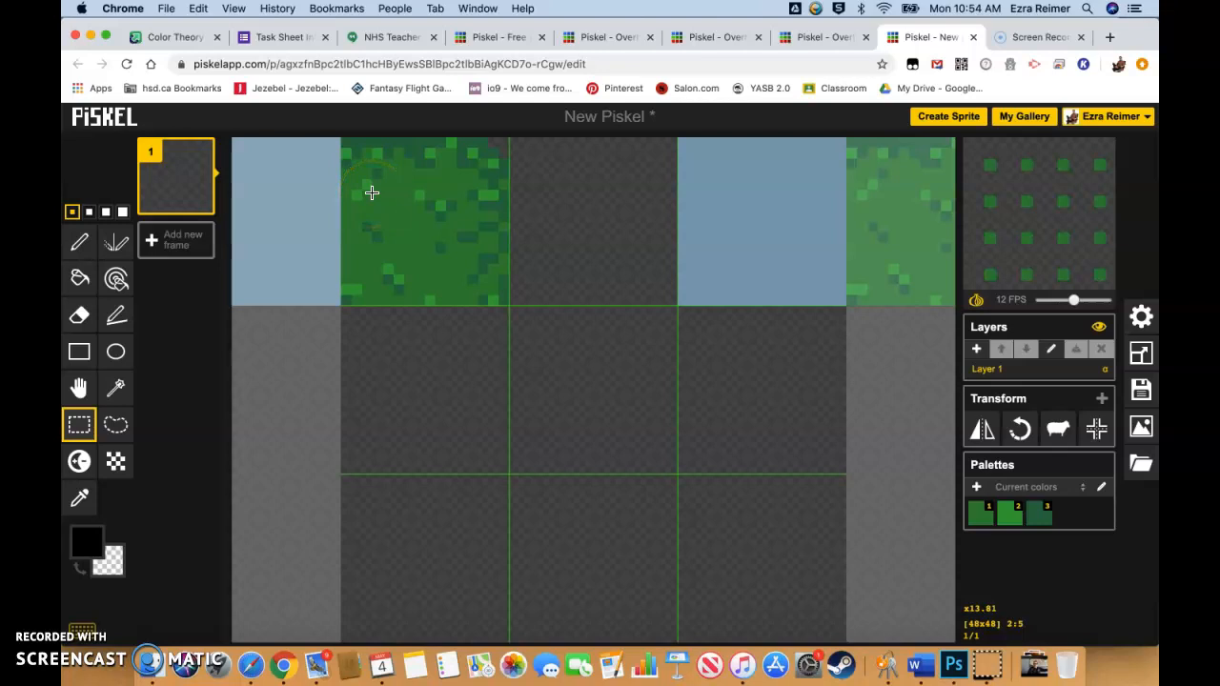
left_click(80, 387)
left_click_drag(390, 223, 735, 218)
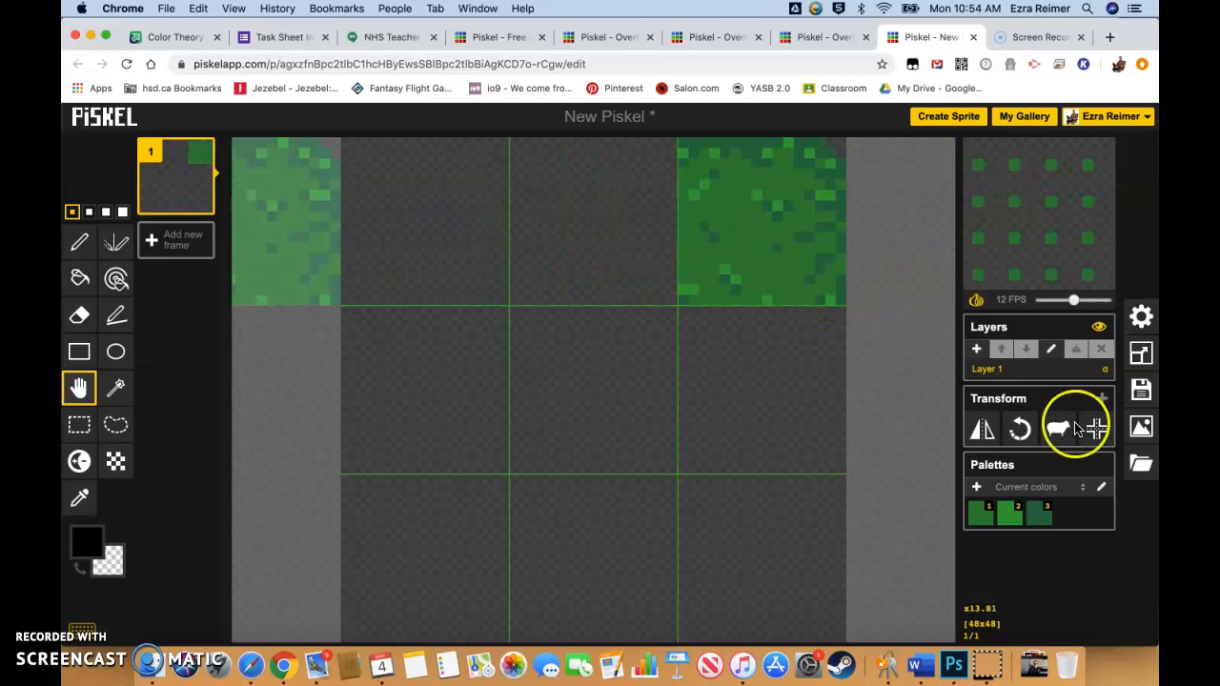
Step: Rename the tile's layer Top Right Corner and add a new layer named Top Center
double_click(1012, 372)
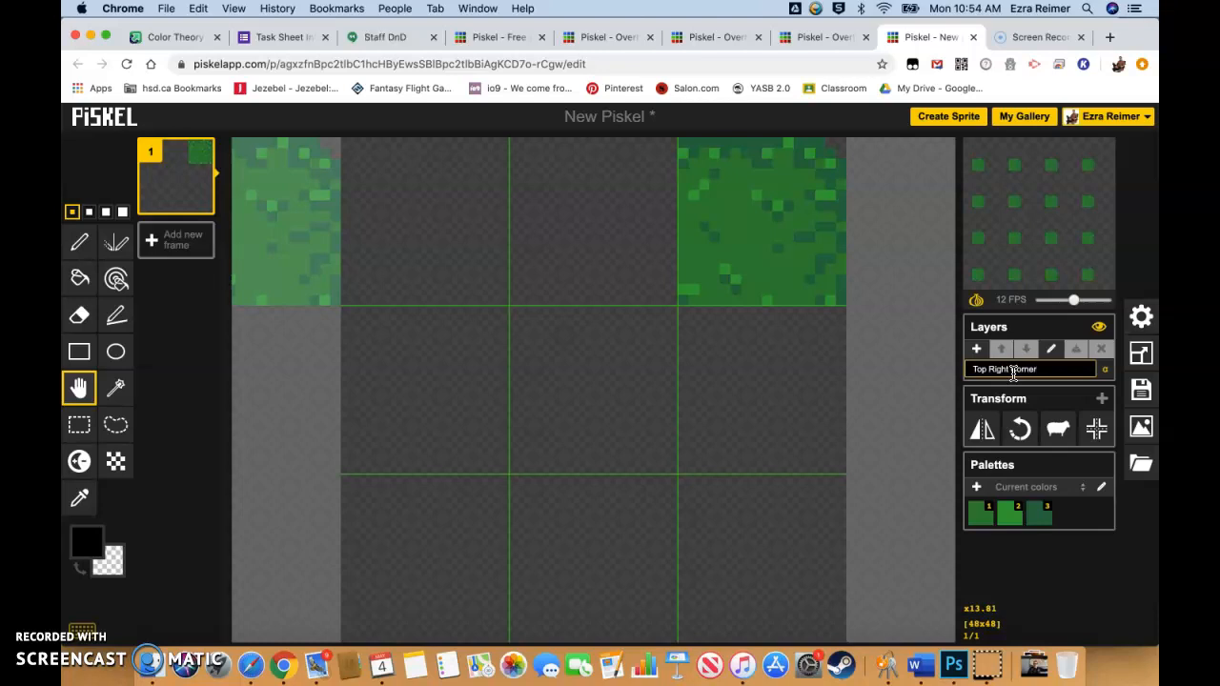
key("Return")
left_click(976, 349)
double_click(994, 372)
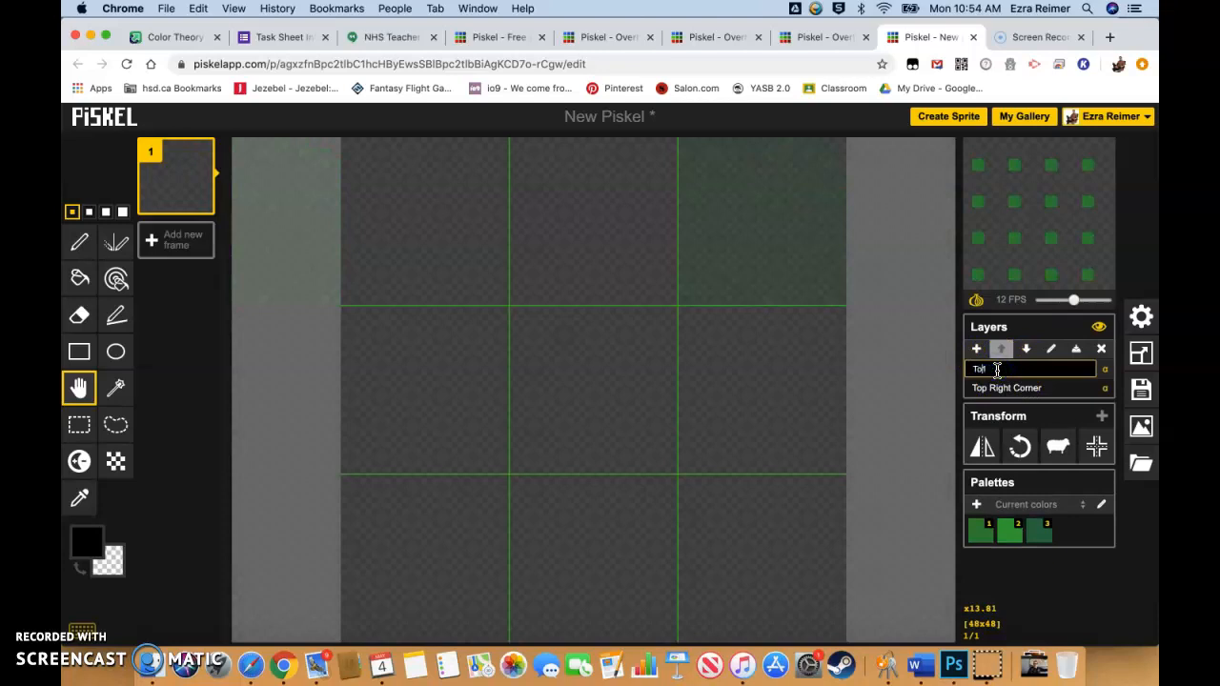
type("Top Center")
left_click(1060, 365)
key("Return")
Step: Close the right edge clone's editor and reopen the sprite gallery
left_click(817, 36)
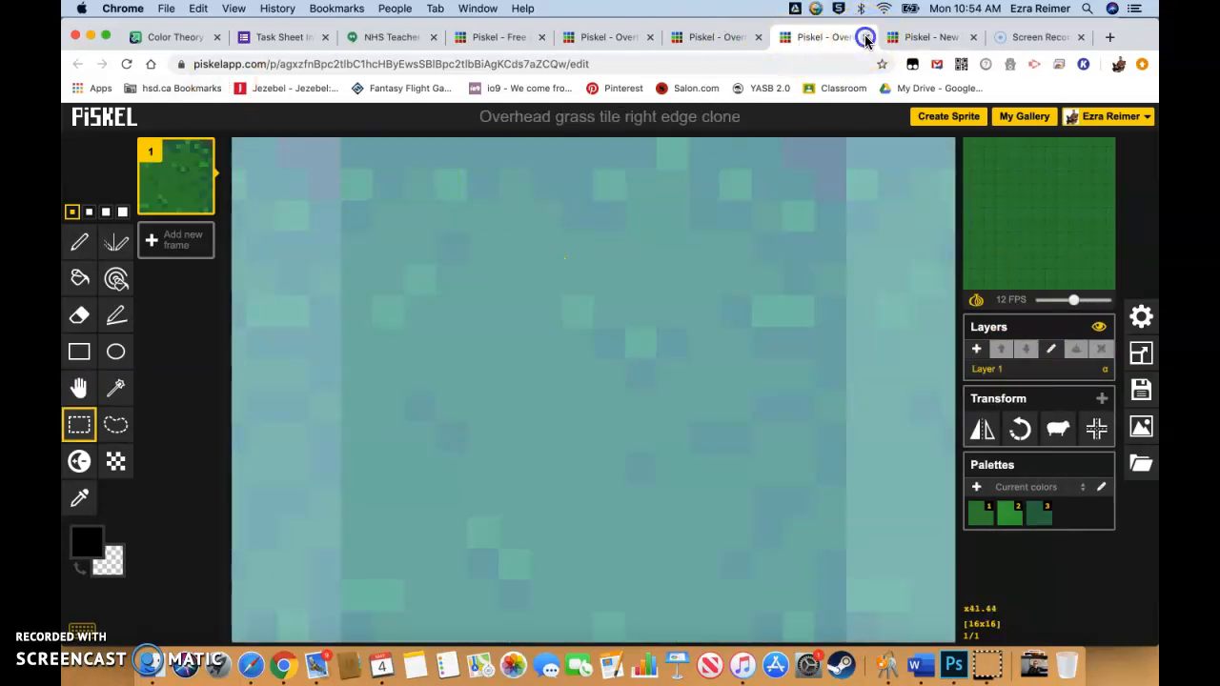
left_click(865, 38)
left_click(717, 38)
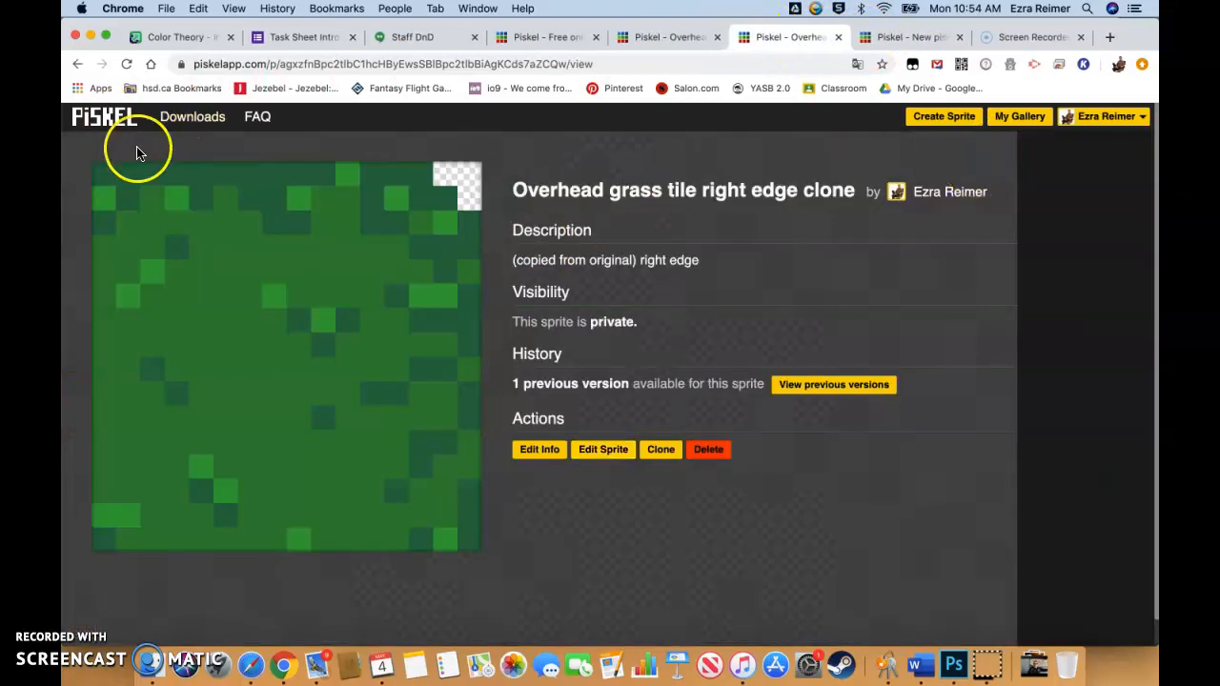
left_click(1017, 122)
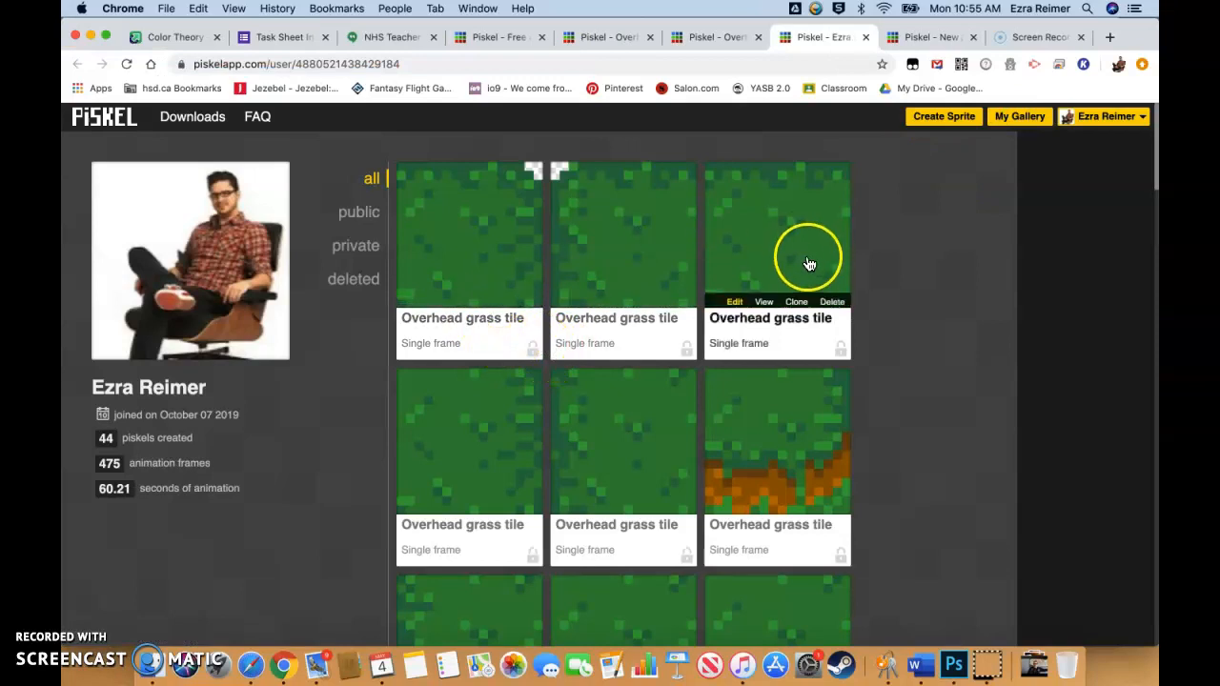
Step: Open the overhead grass tile top center edge for editing and copy its entire area with Rectangle selection
left_click(799, 241)
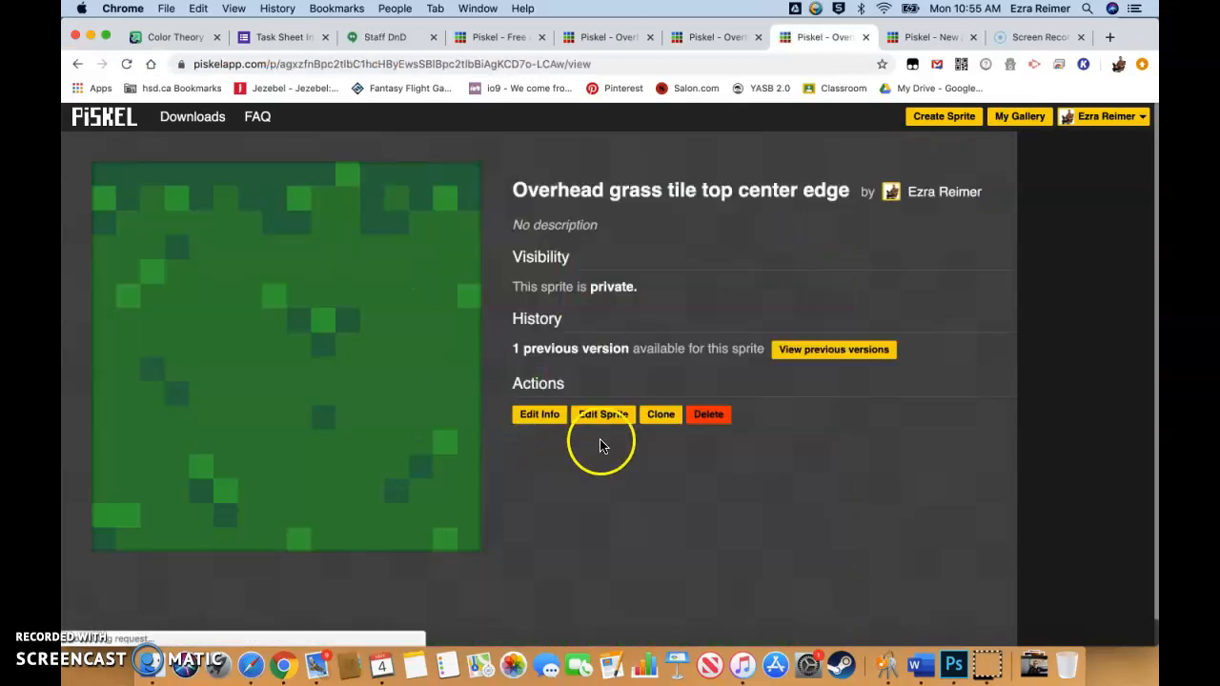
left_click(591, 415)
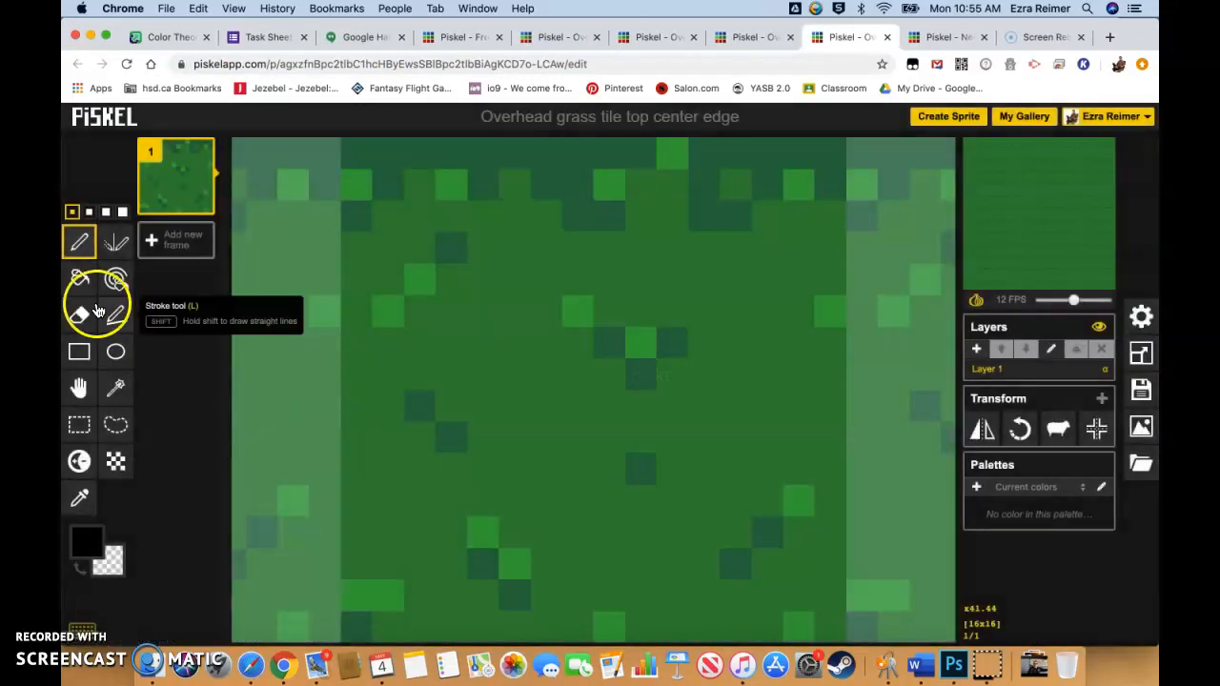
left_click(84, 424)
left_click_drag(345, 143, 836, 620)
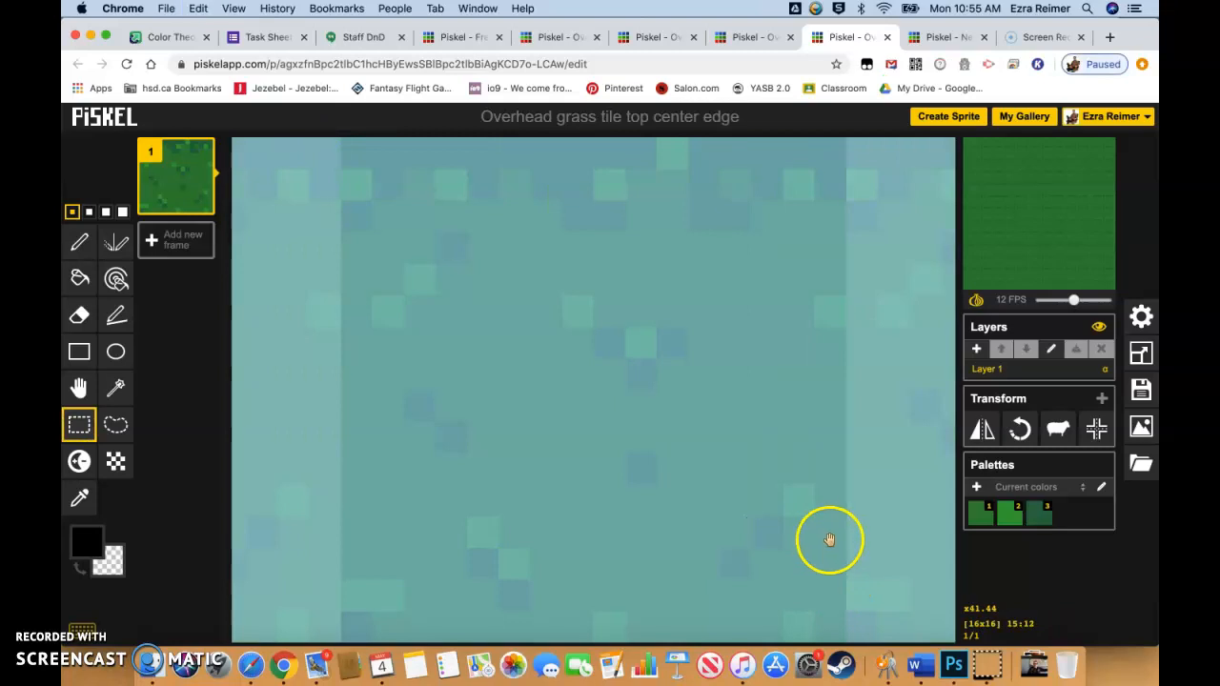
Step: Paste the copied tile on the new sprite's Top Center layer and move it into the top center grid cell
left_click(939, 38)
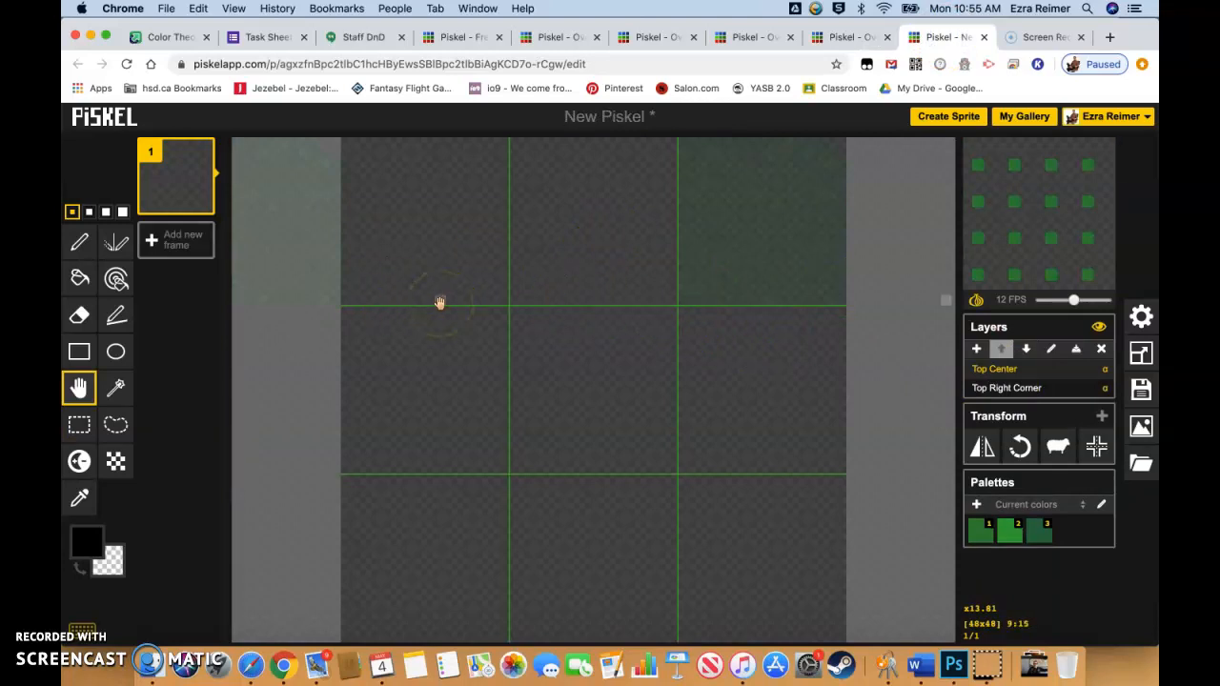
left_click_drag(442, 301, 494, 291)
key("super+v")
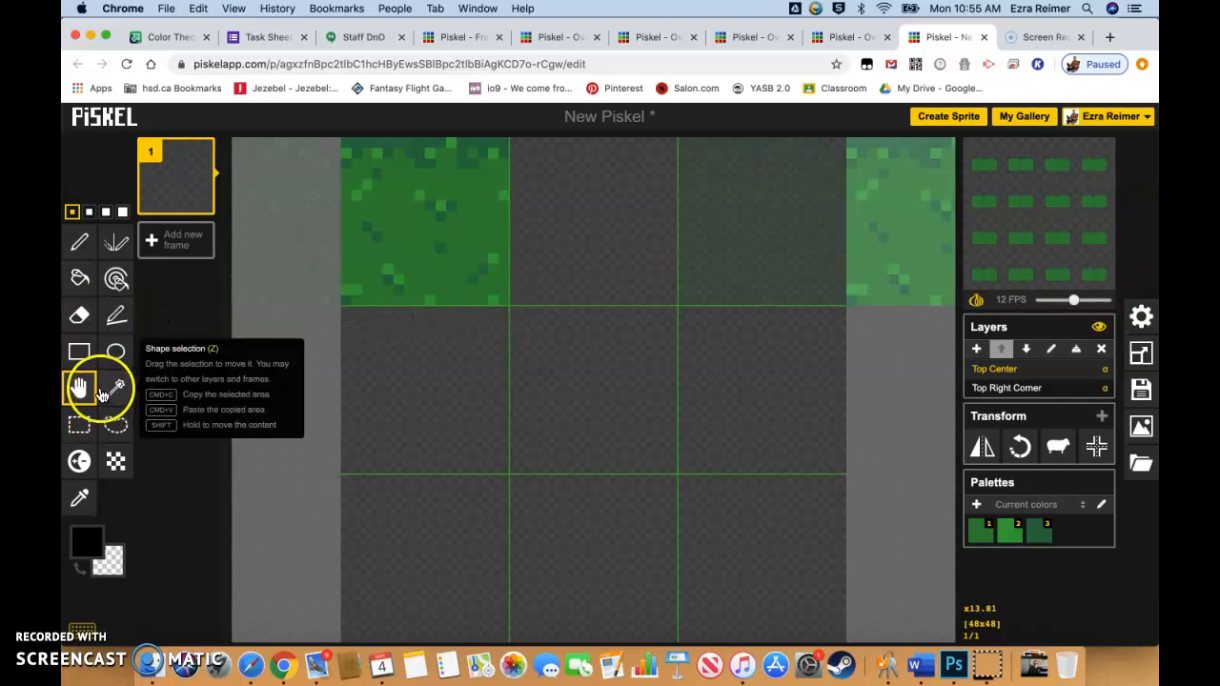
left_click_drag(441, 204, 611, 207)
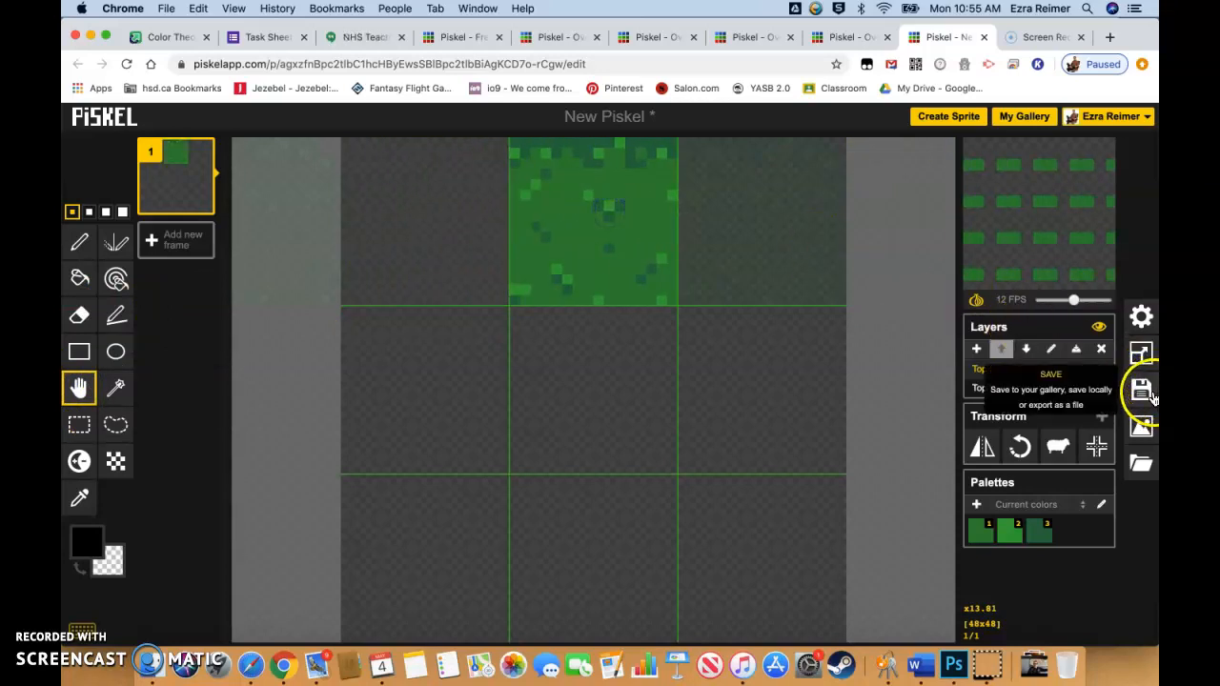
Step: Set the layer opacity preference to 1.00 for the inactive layers
left_click(1140, 324)
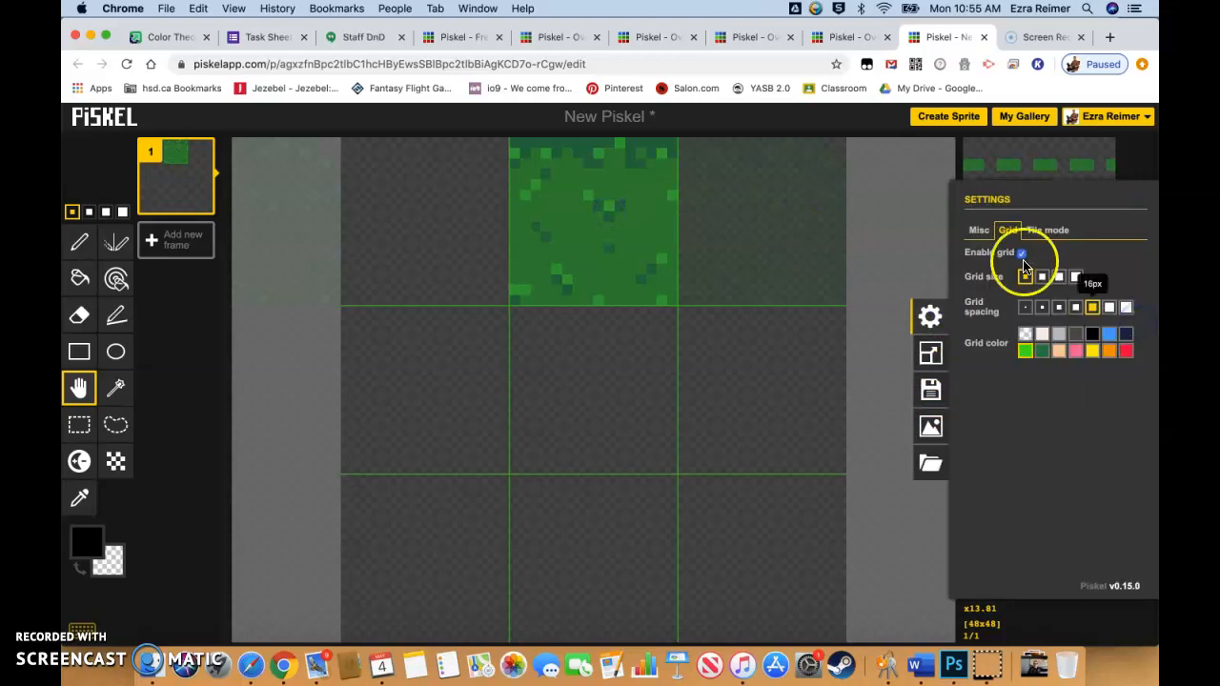
left_click(974, 235)
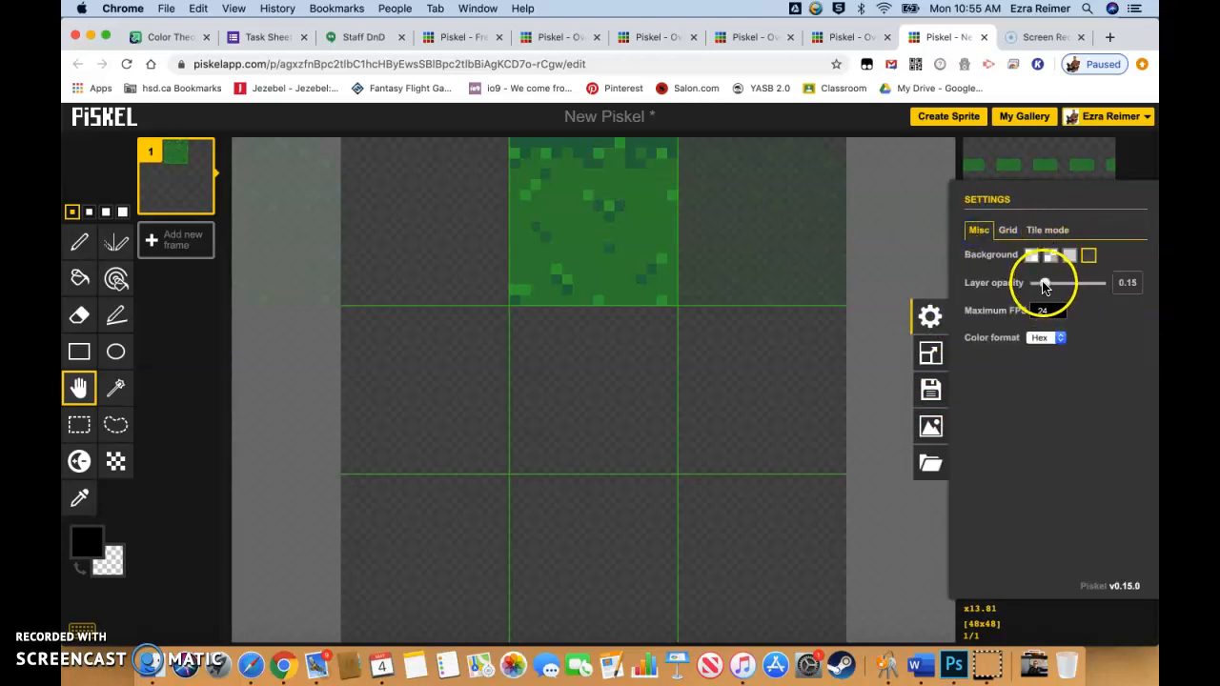
left_click_drag(1044, 284, 1156, 290)
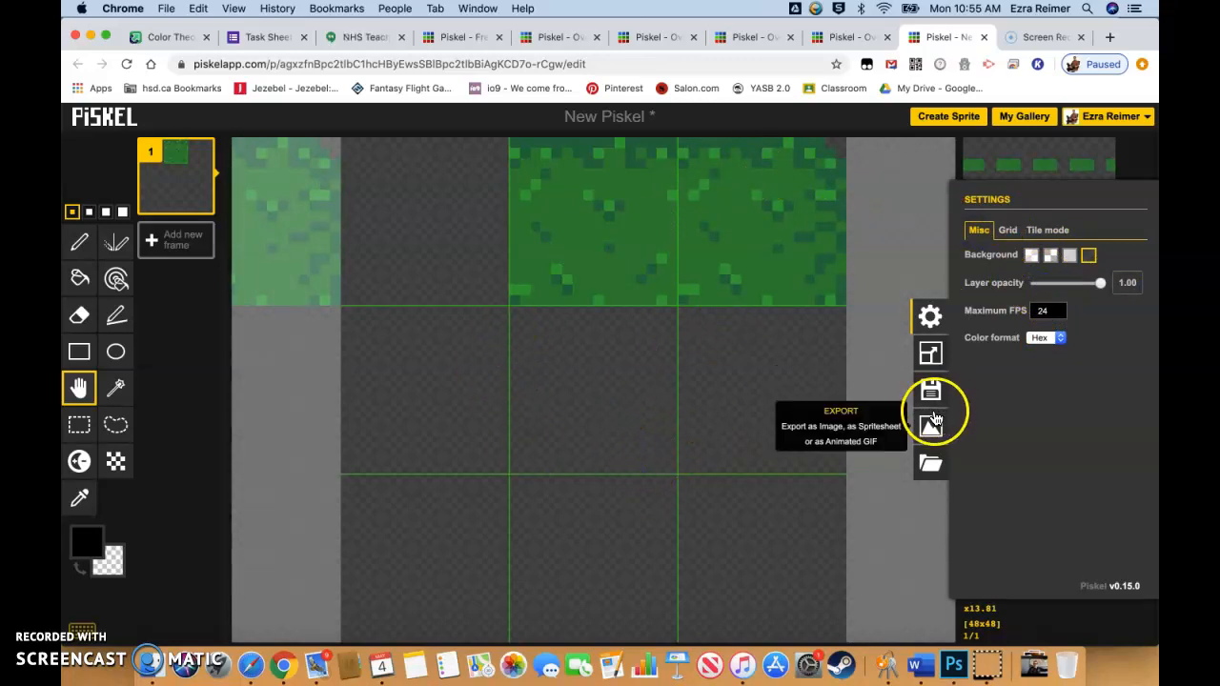
Step: Close the settings and the top center edge tile's editor, and return to the sprite gallery
mouse_move(1101, 283)
left_mouse_down()
mouse_move(934, 286)
mouse_move(1117, 287)
left_mouse_up()
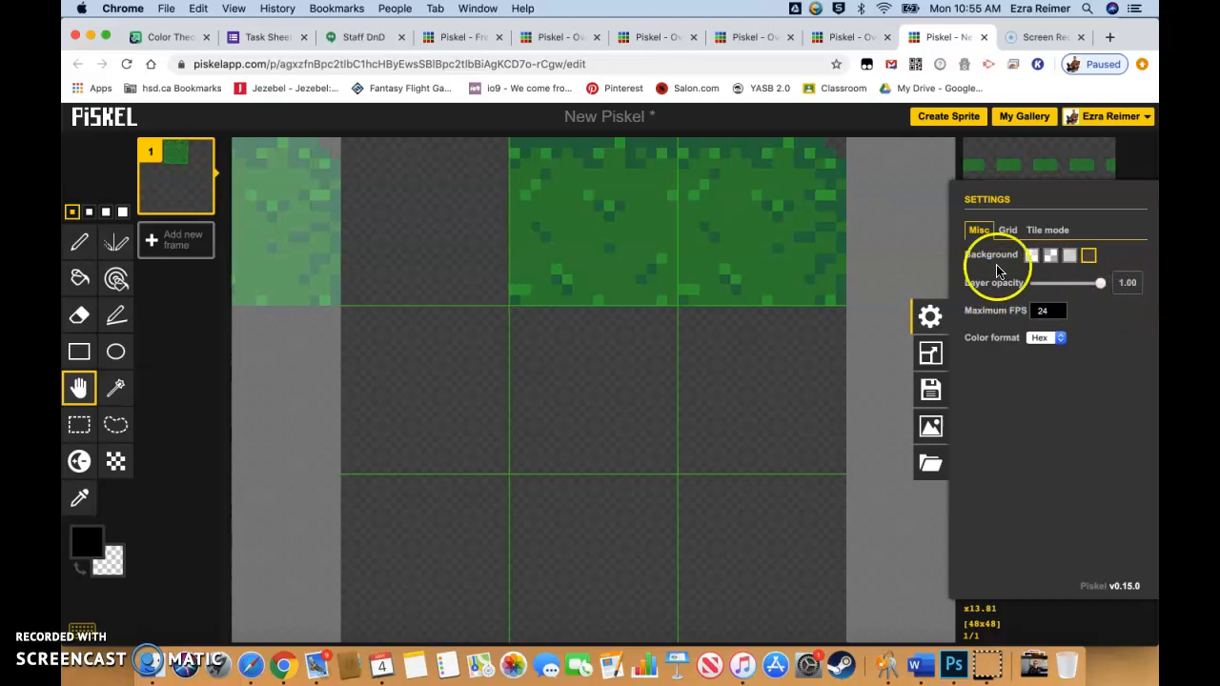
left_click(639, 360)
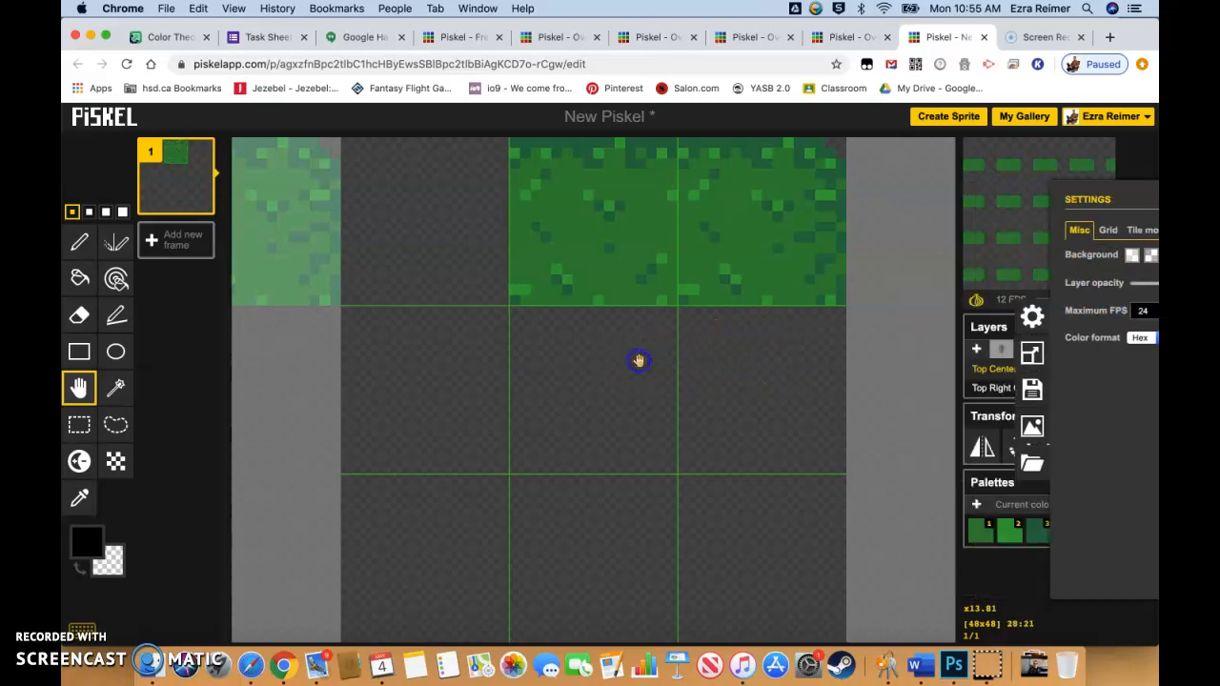
left_click(851, 38)
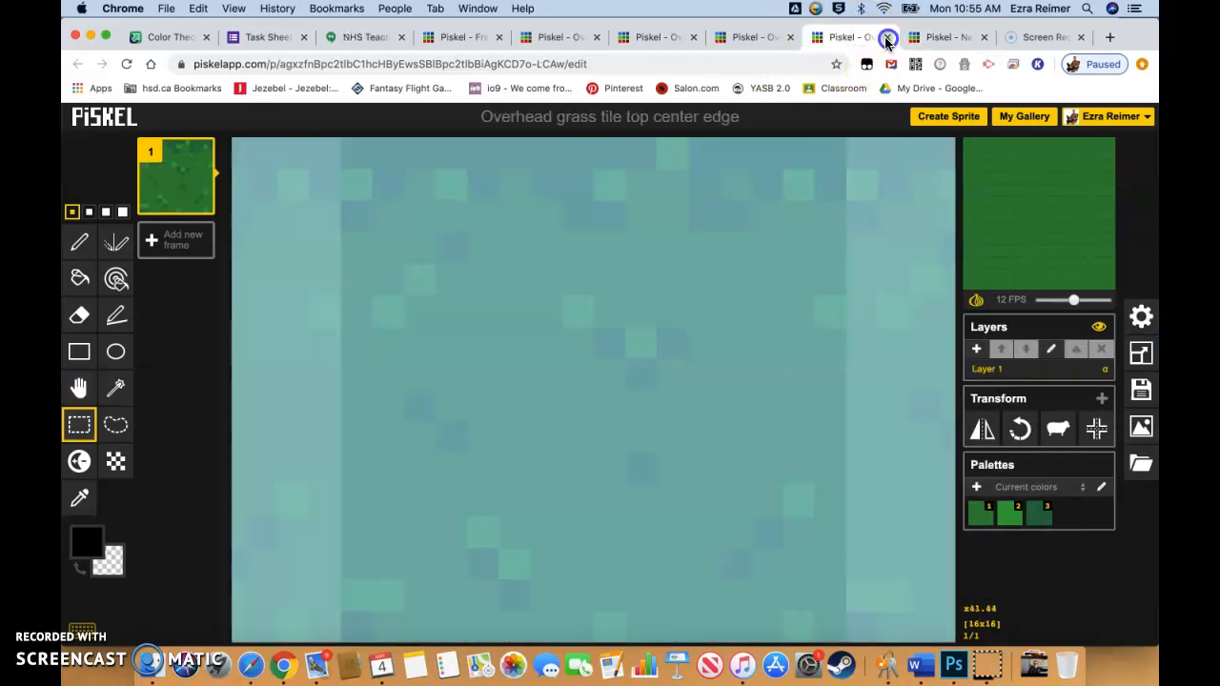
left_click(887, 37)
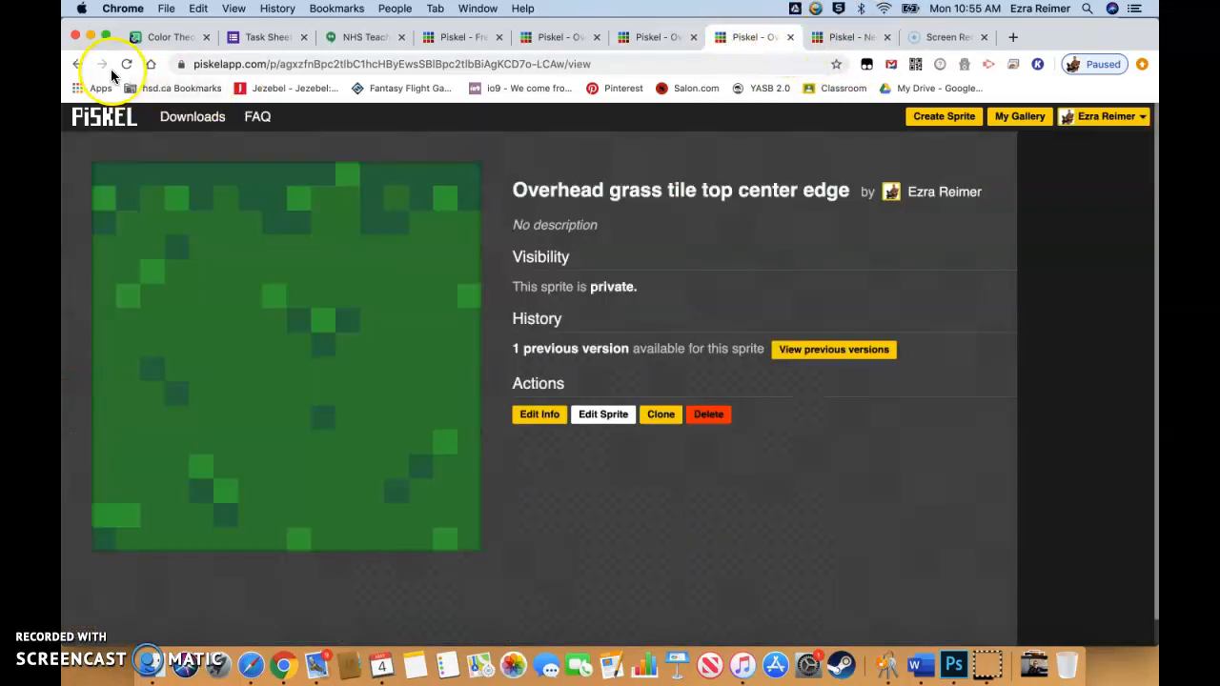
left_click(77, 63)
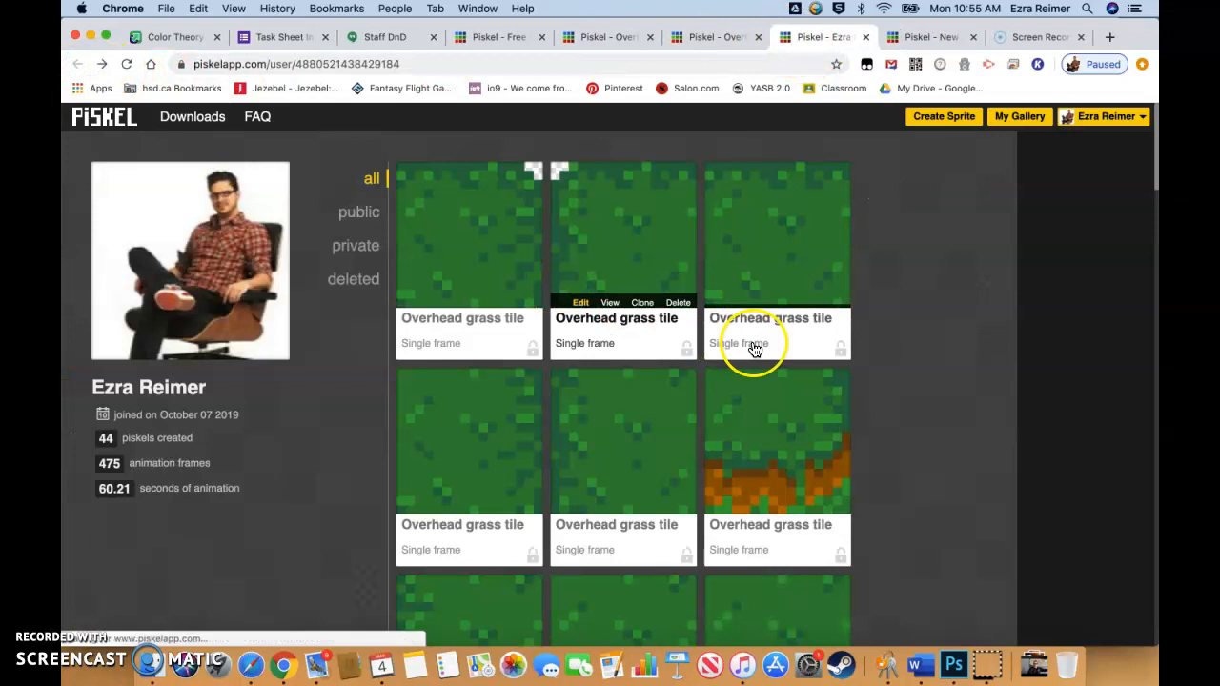
Step: Copy the entire overhead grass tile top left corner and paste it into the new sprite's top left grid cell on the Top Center layer
left_click(637, 210)
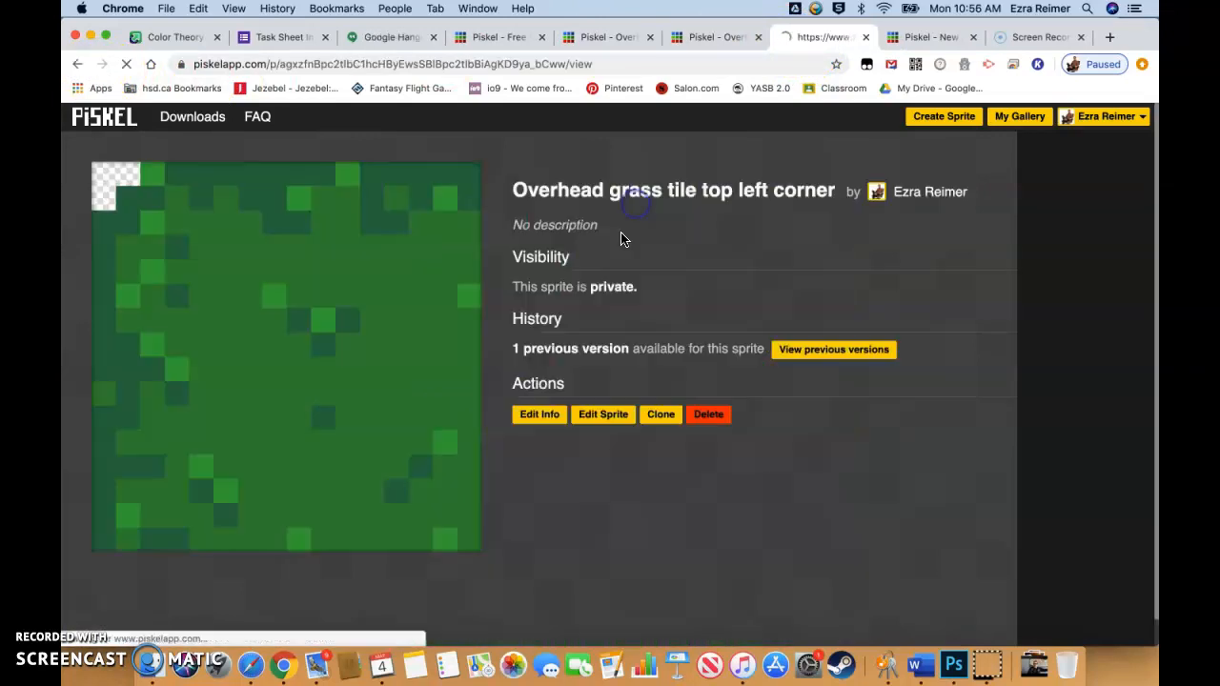
left_click(529, 418)
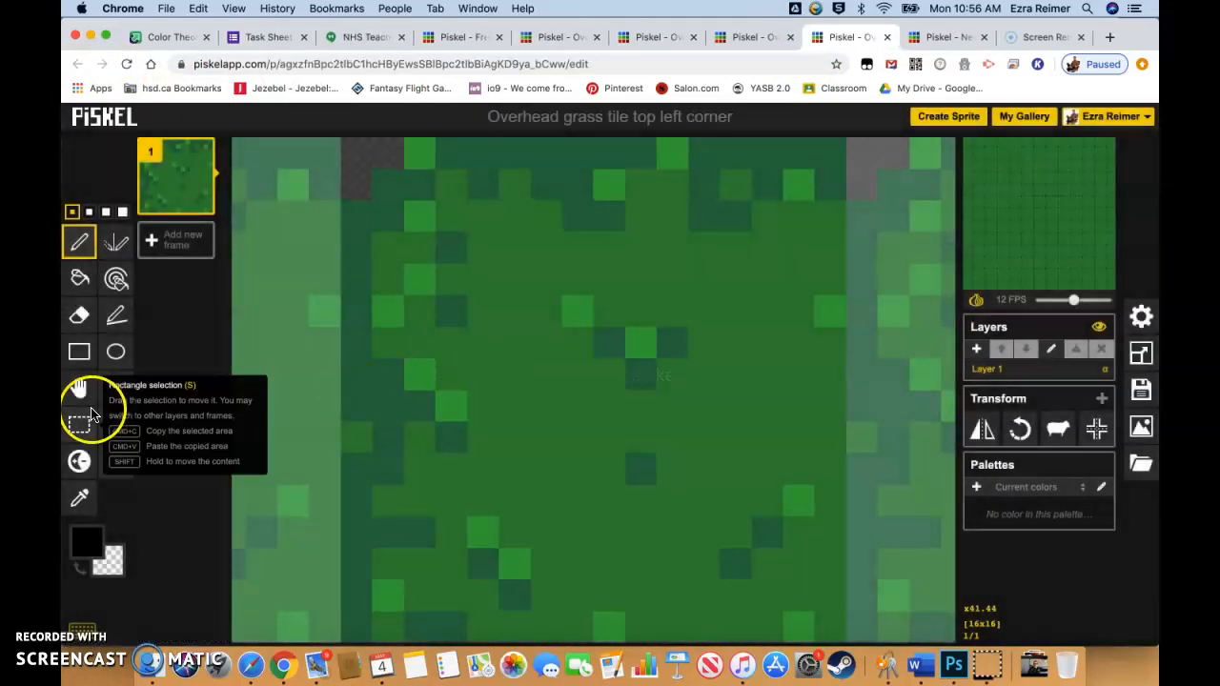
left_click(79, 422)
mouse_move(349, 185)
left_mouse_down()
mouse_move(365, 172)
mouse_move(822, 621)
left_mouse_up()
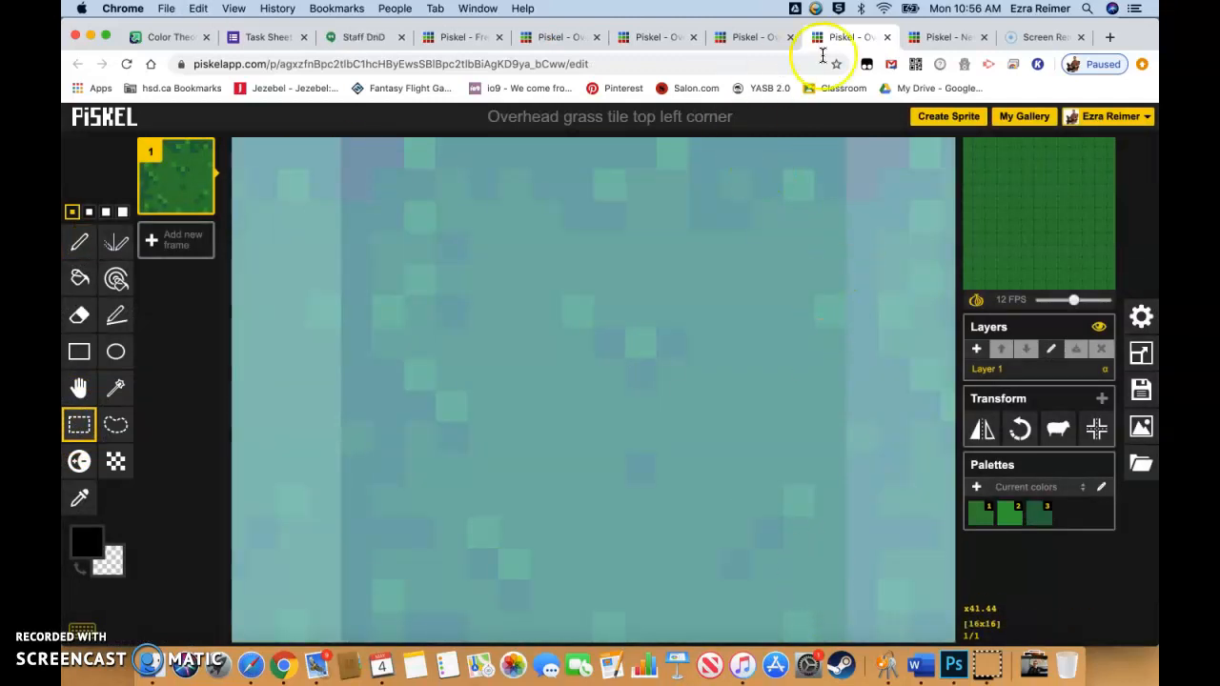
left_click(944, 38)
left_click_drag(559, 280, 521, 288)
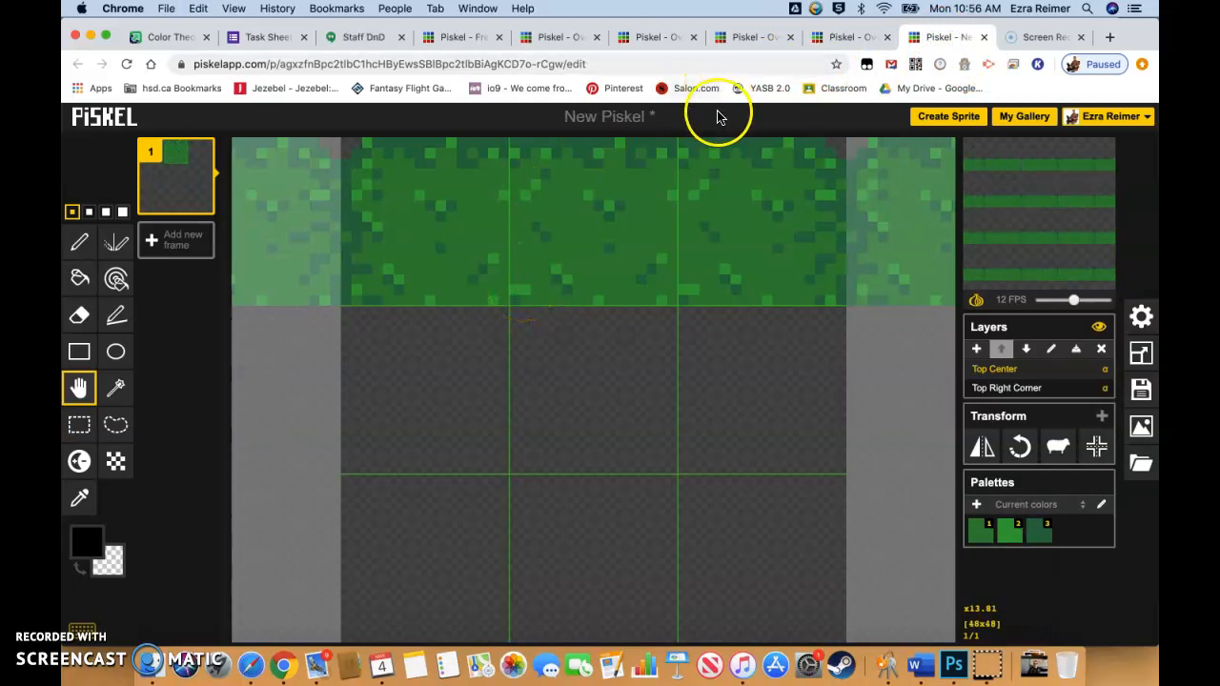
Step: Open the overhead grass tile right edge from the gallery for editing and copy its entire area with Rectangle selection
left_click(753, 37)
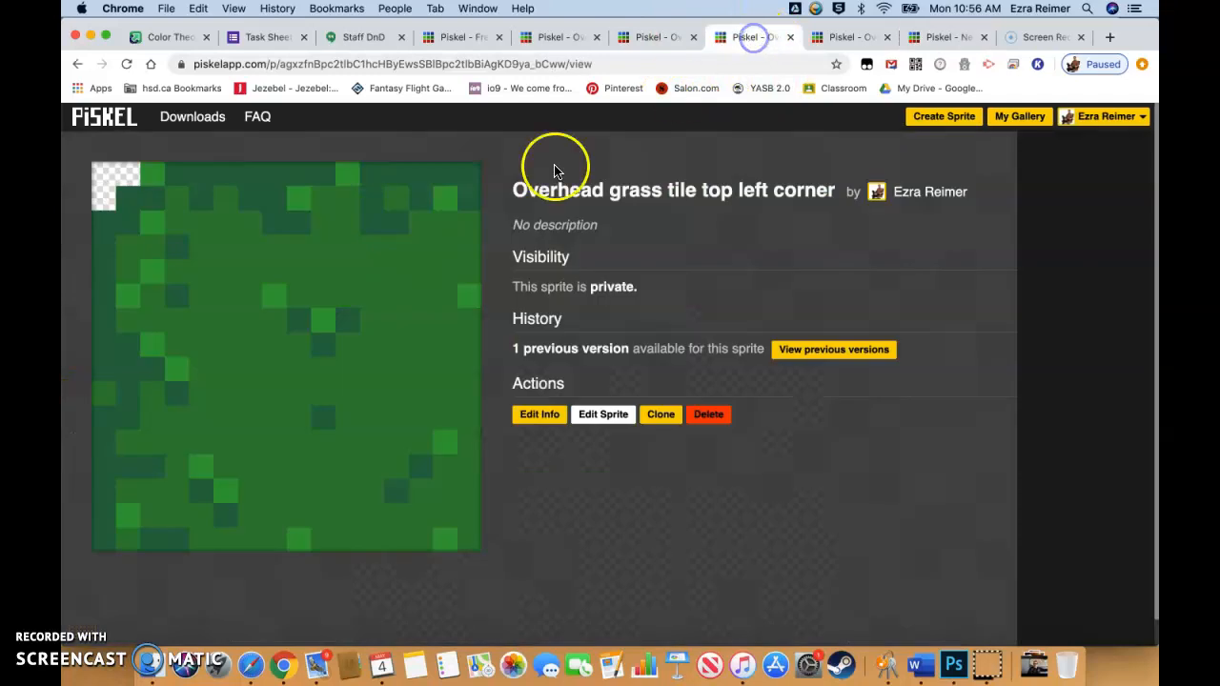
left_click(77, 63)
scroll(672, 390, "down", 2)
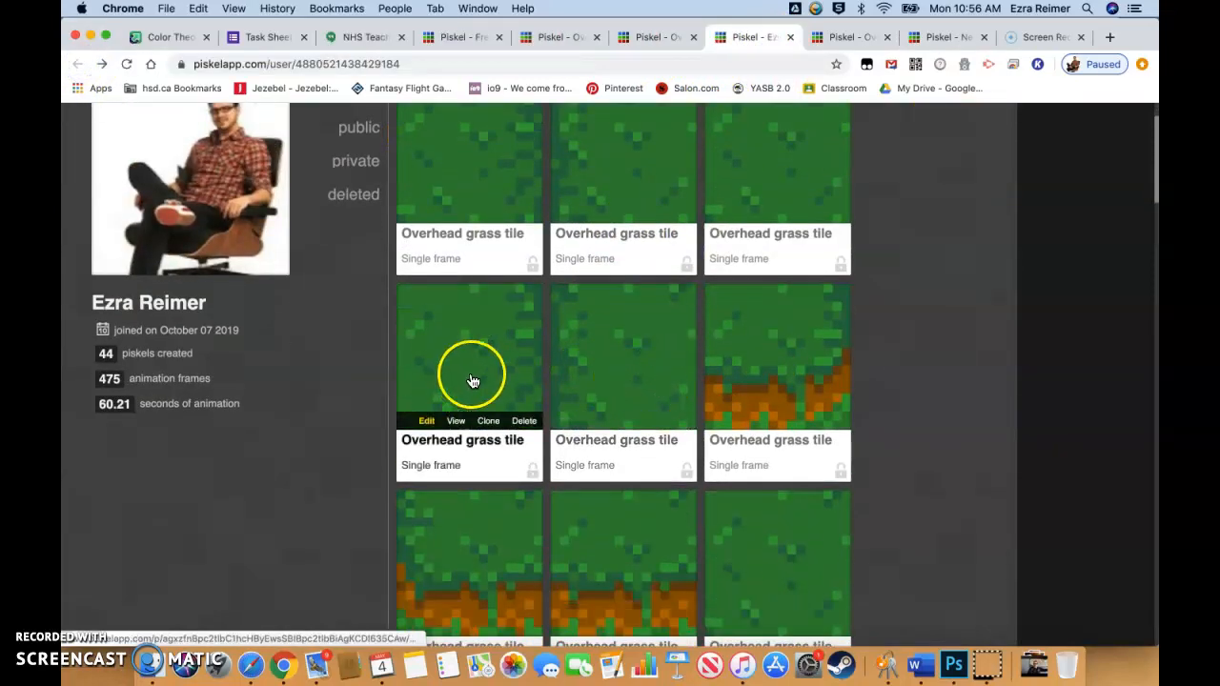
left_click(427, 421)
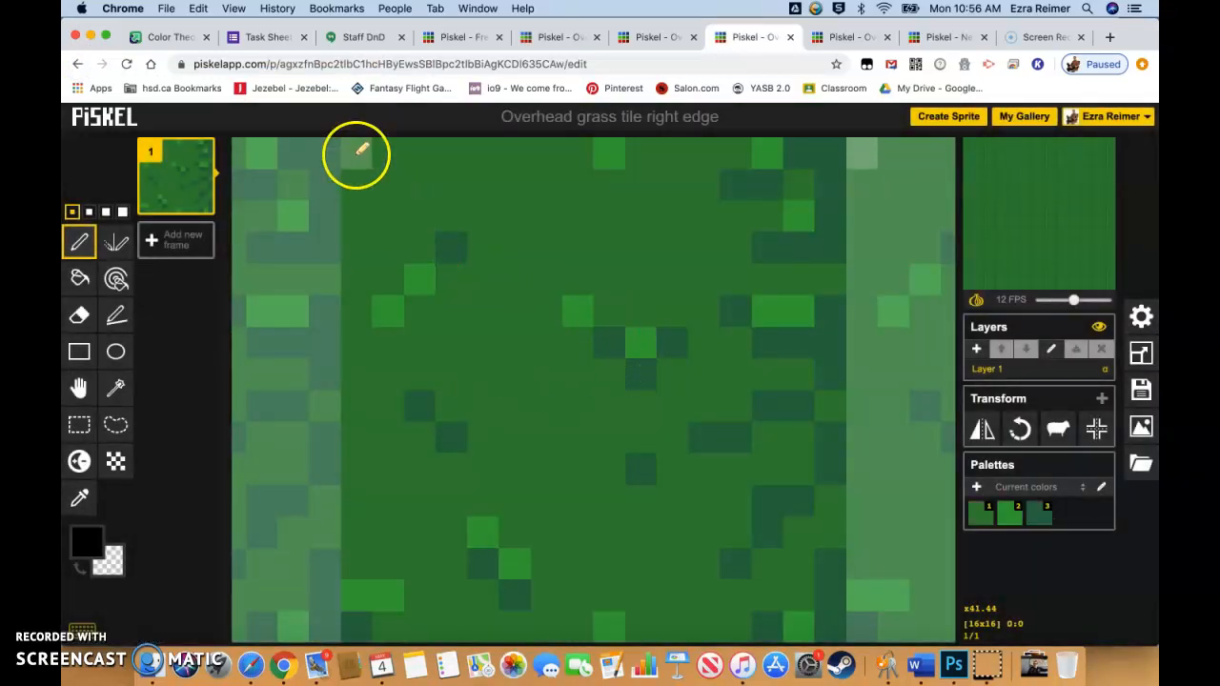
left_click(79, 425)
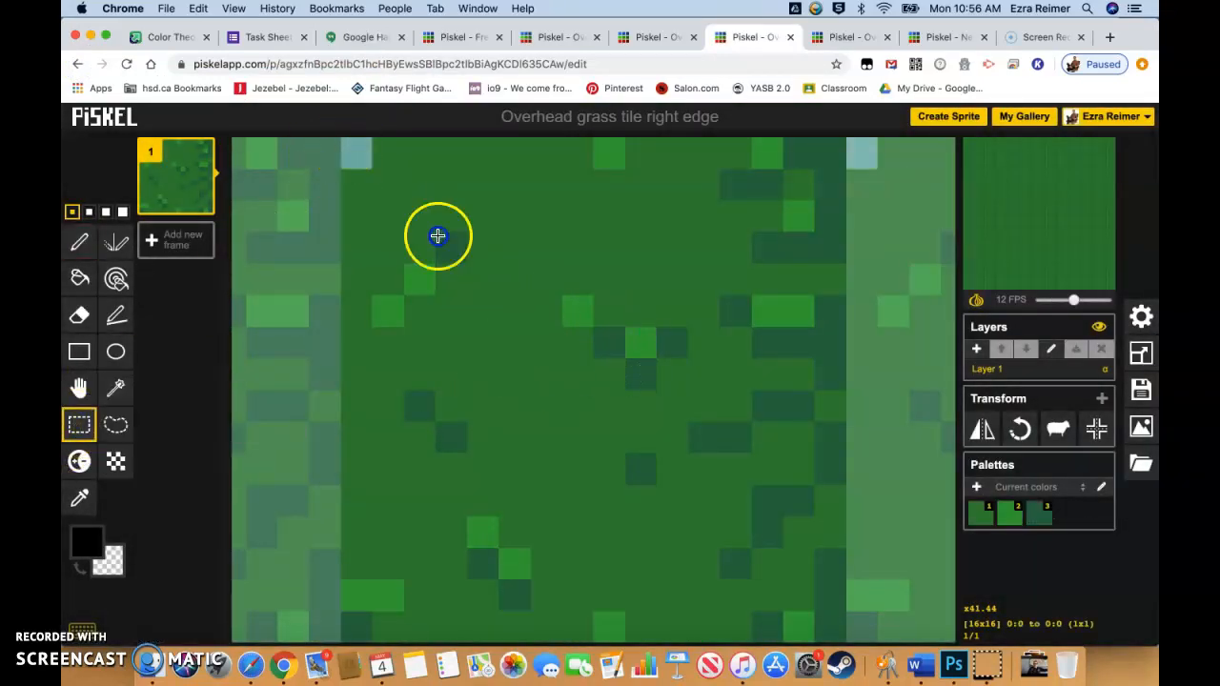
key("ctrl+a")
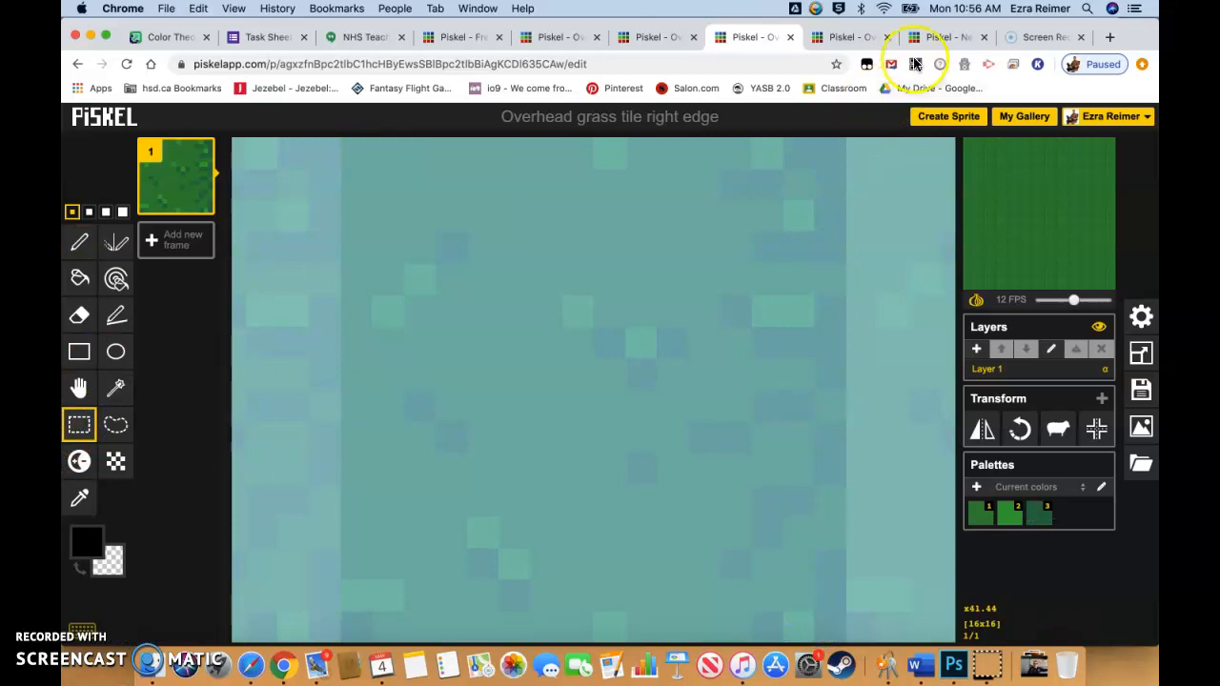
Step: Paste the copied right edge tile on a new layer of the 48x48 sprite and move it into the middle right grid cell
left_click(942, 38)
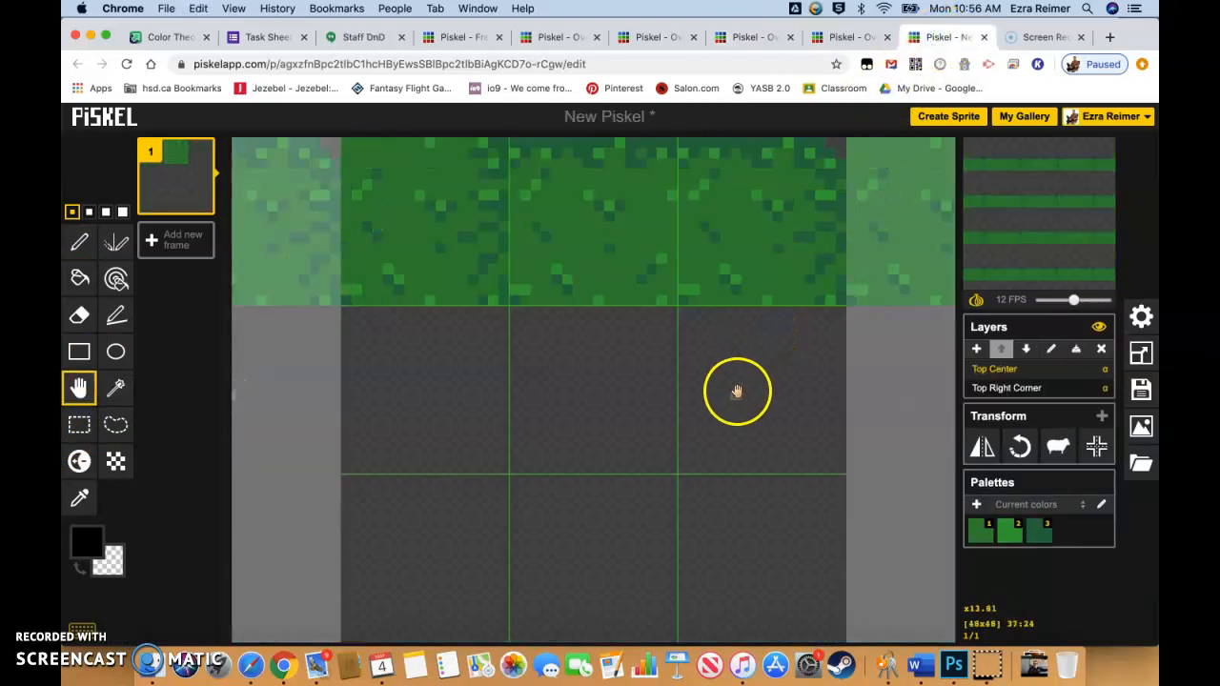
key("super+z")
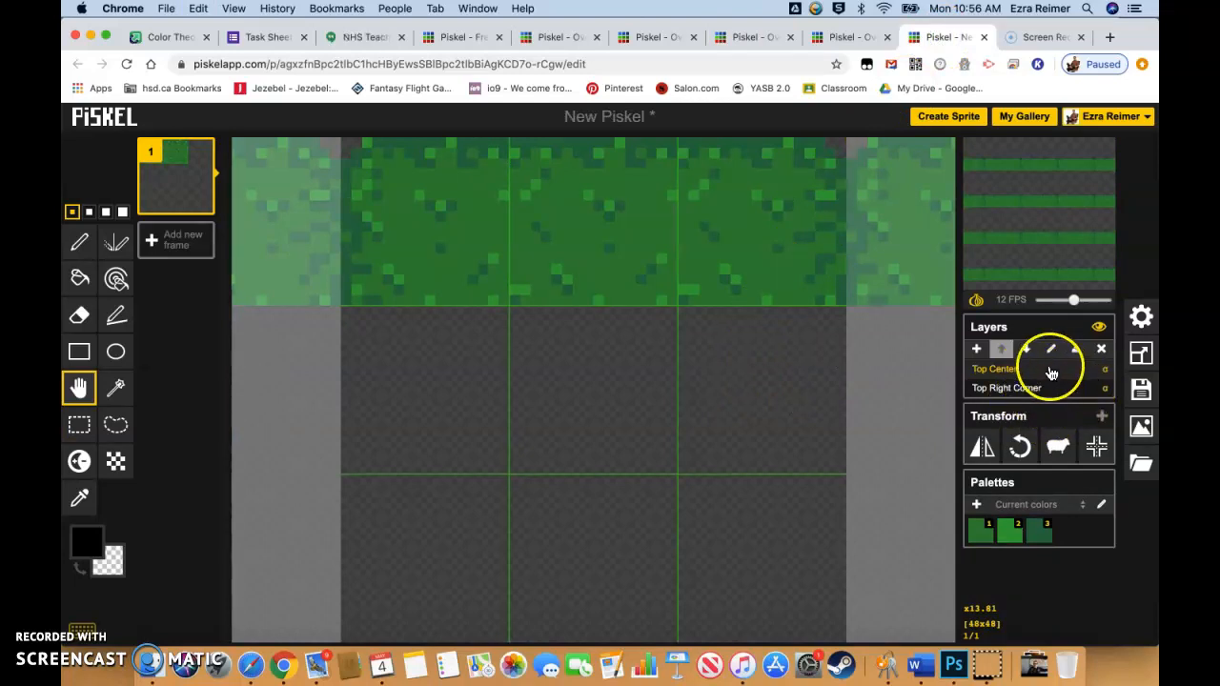
left_click(977, 351)
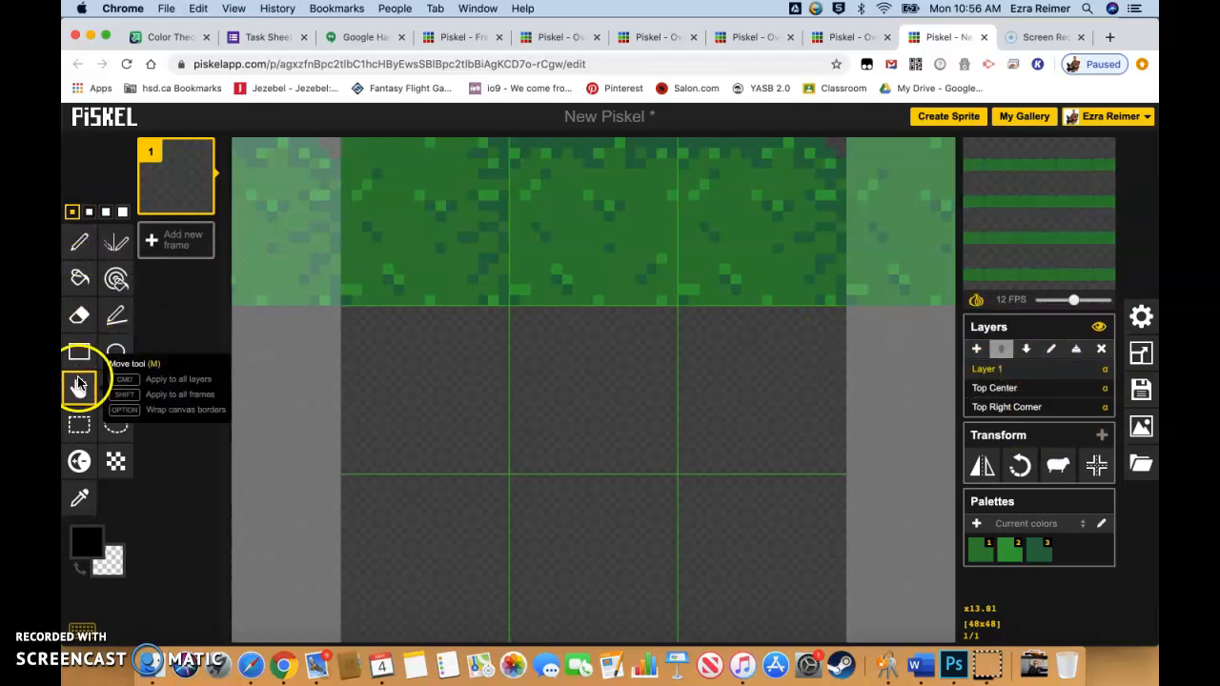
left_click_drag(446, 210, 782, 376)
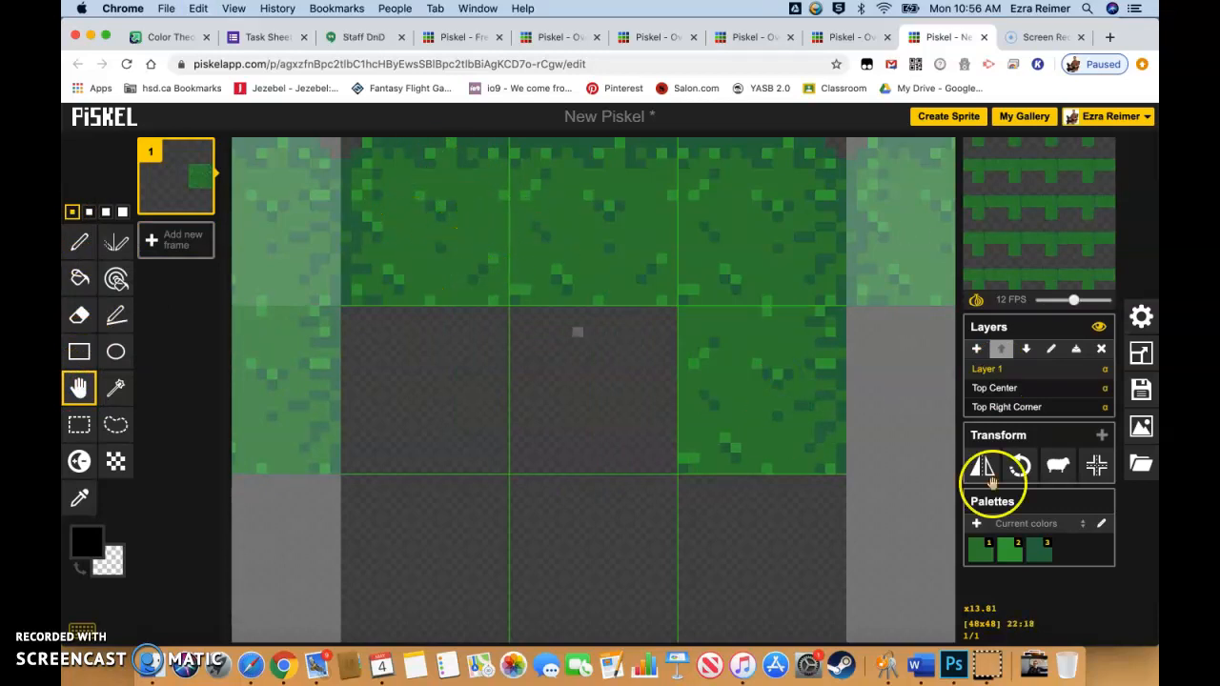
Step: Copy the entire overhead grass tile left edge and paste it on another new layer in the 48x48 sprite's middle left grid cell
left_click(978, 352)
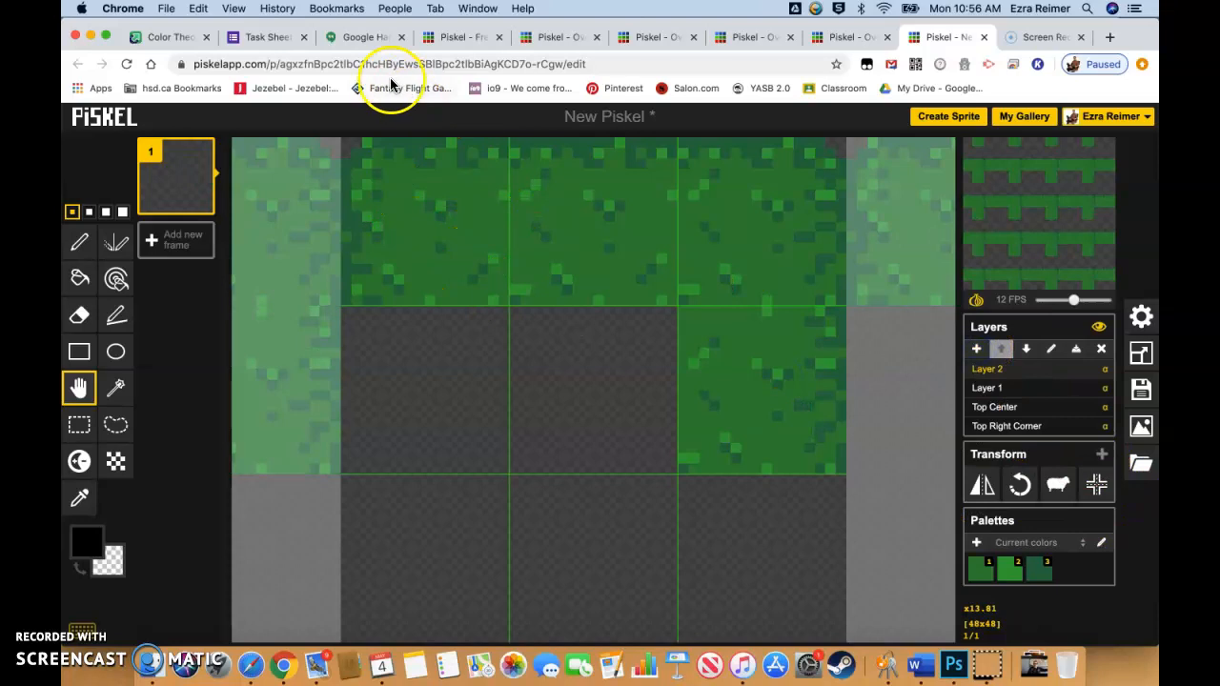
left_click(667, 36)
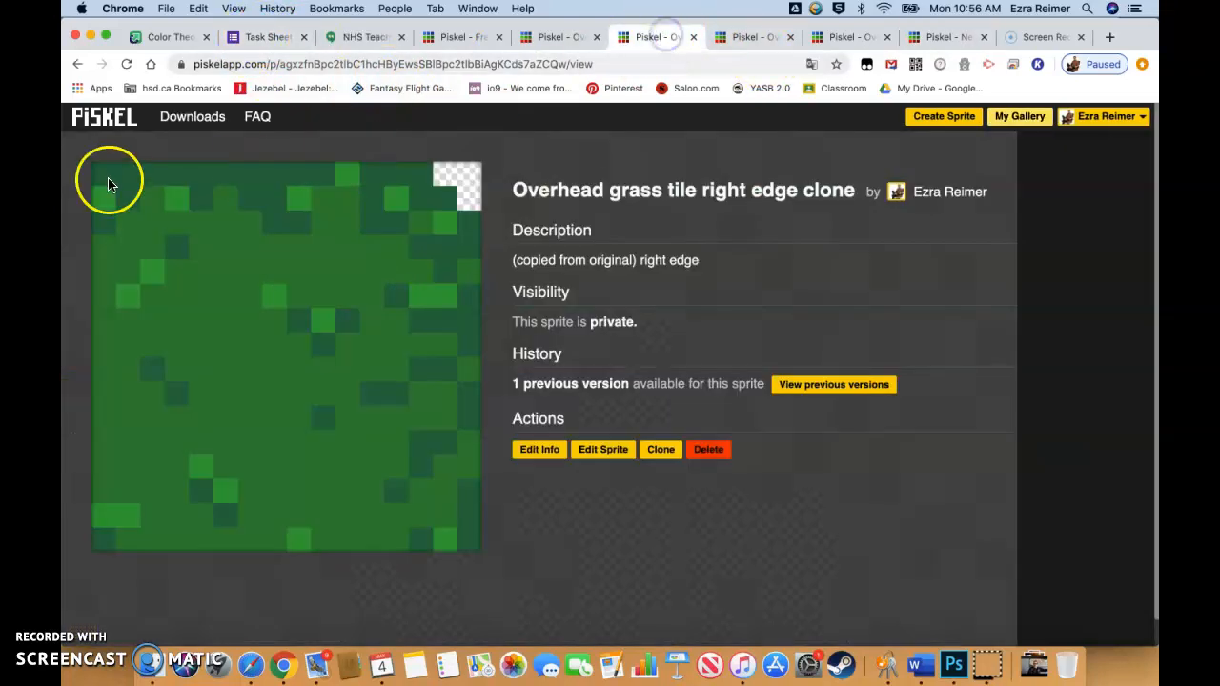
left_click(78, 70)
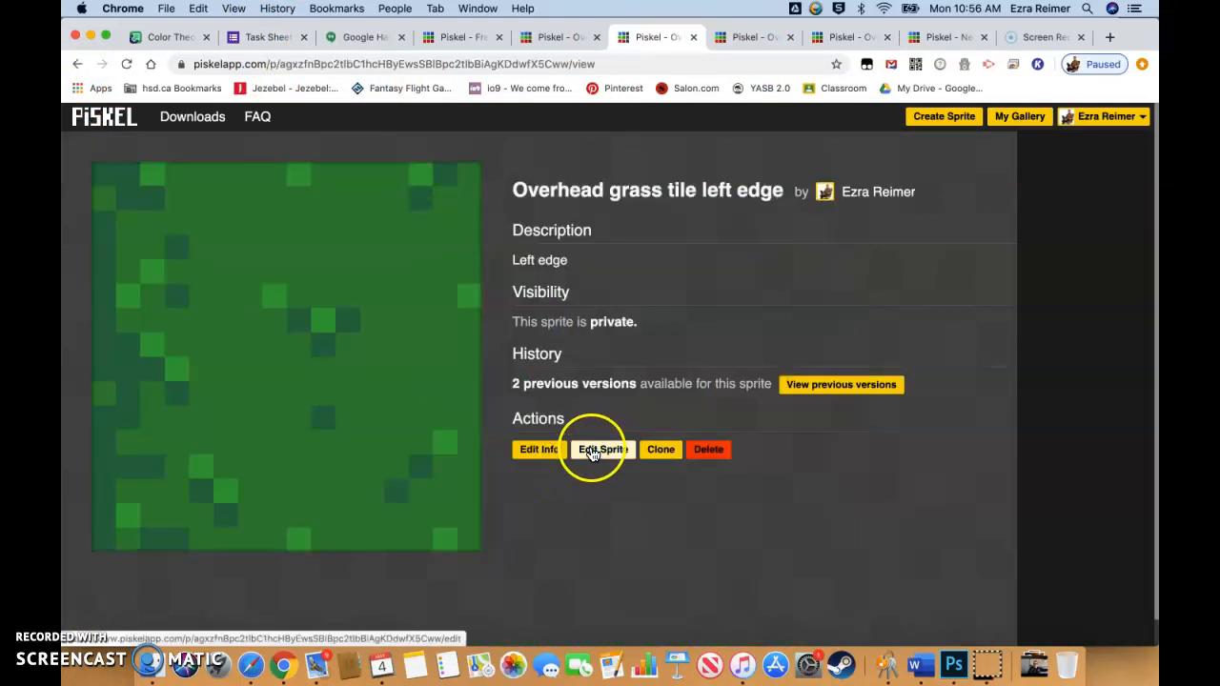
left_click(599, 447)
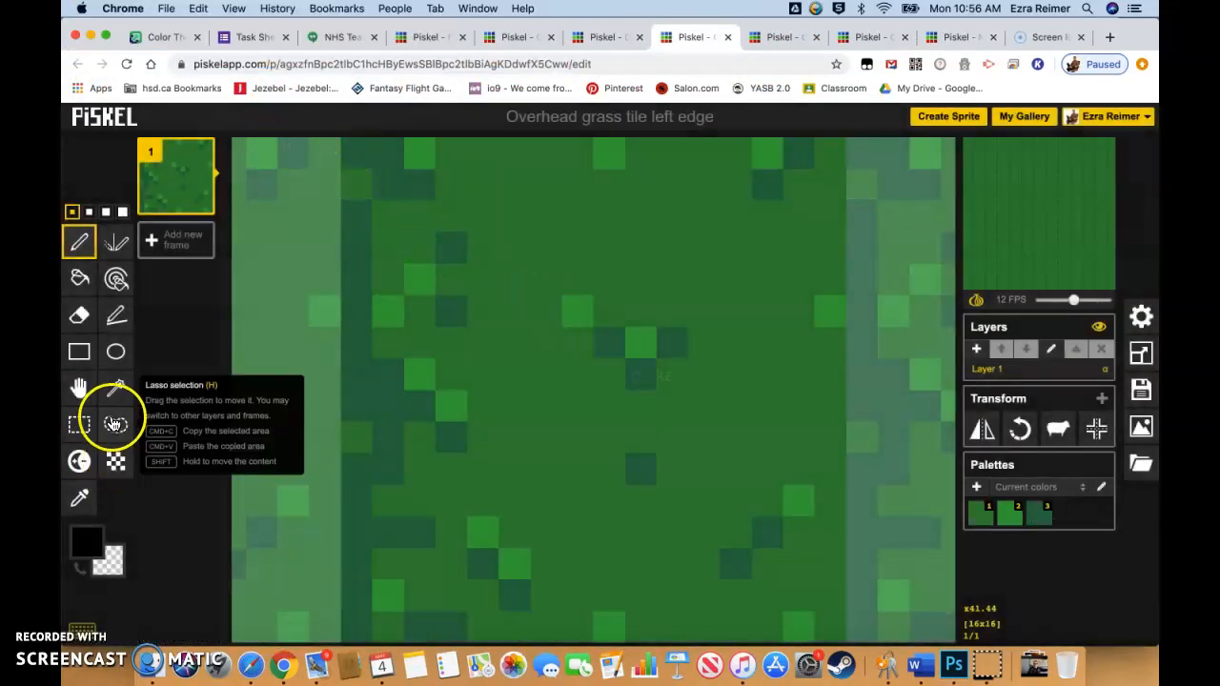
left_click(81, 424)
key("super+a")
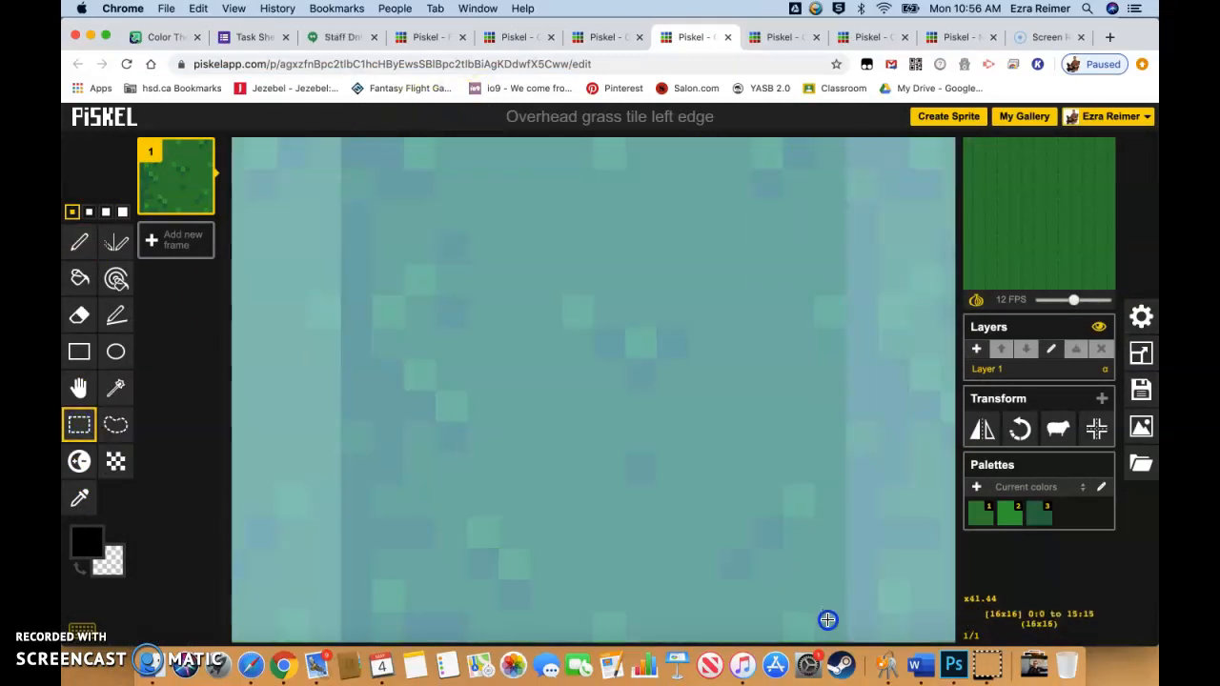
left_click(953, 38)
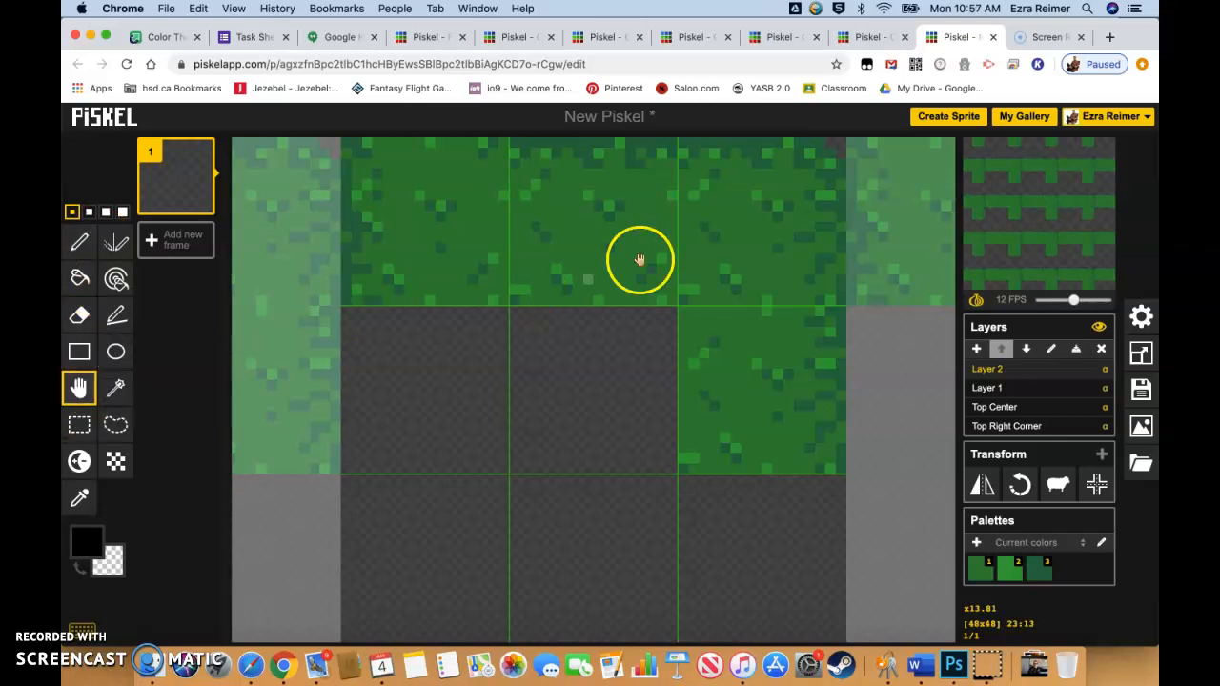
left_click_drag(496, 225, 497, 402)
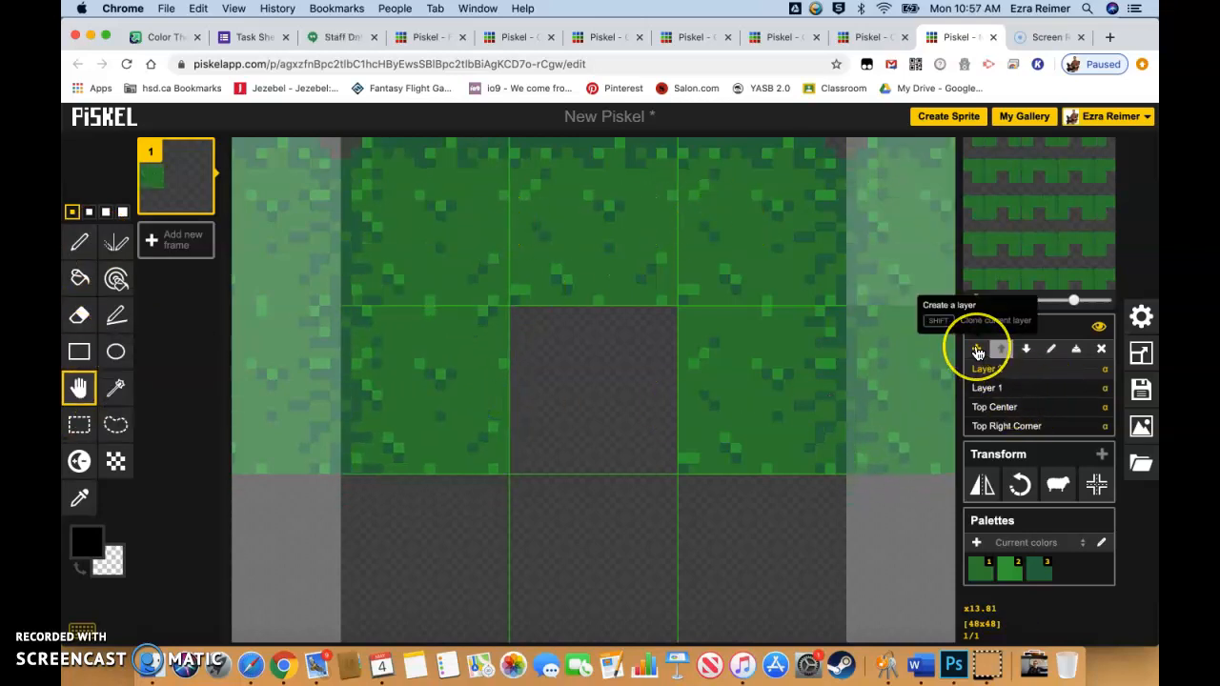
Step: Add another layer to the new sprite and close the top left corner, right edge and left edge tile editors
left_click(977, 351)
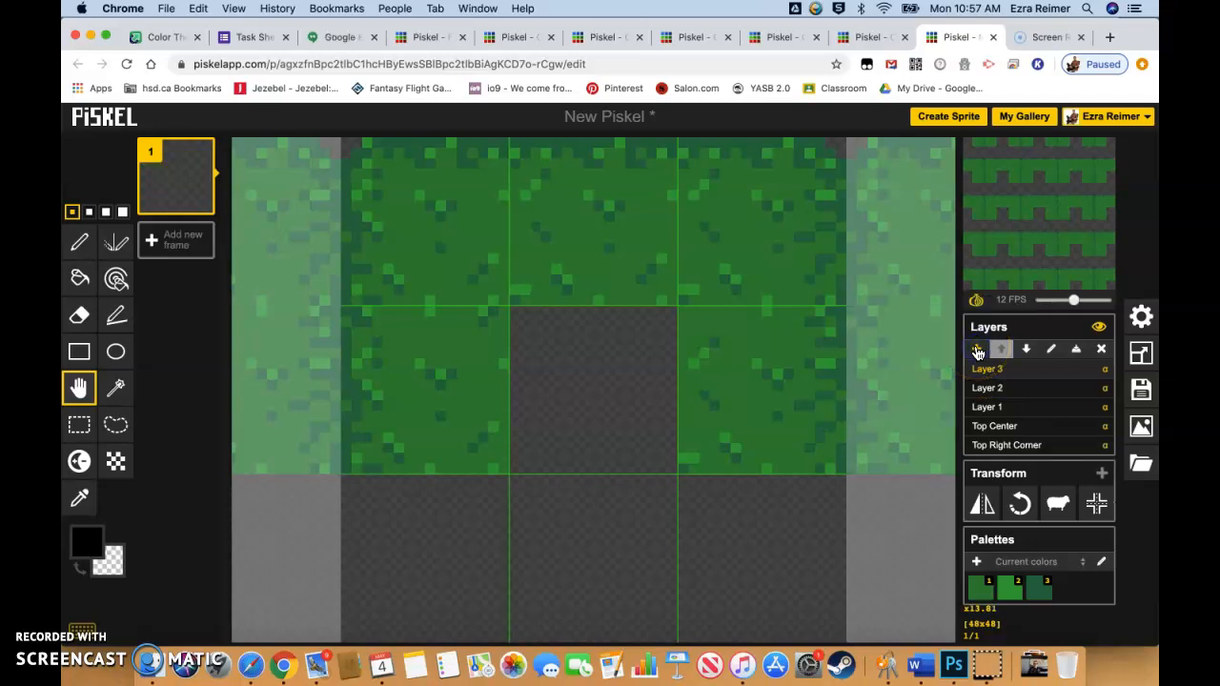
left_click(868, 38)
left_click(906, 39)
left_click(780, 38)
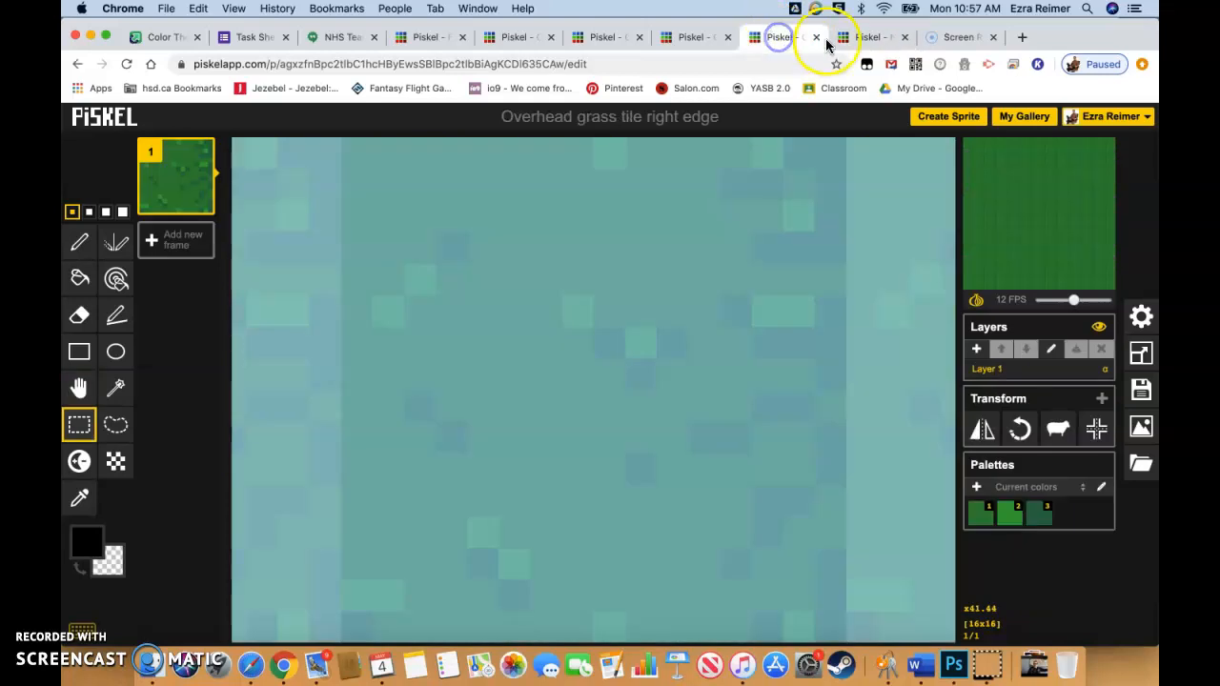
left_click(817, 38)
left_click(711, 38)
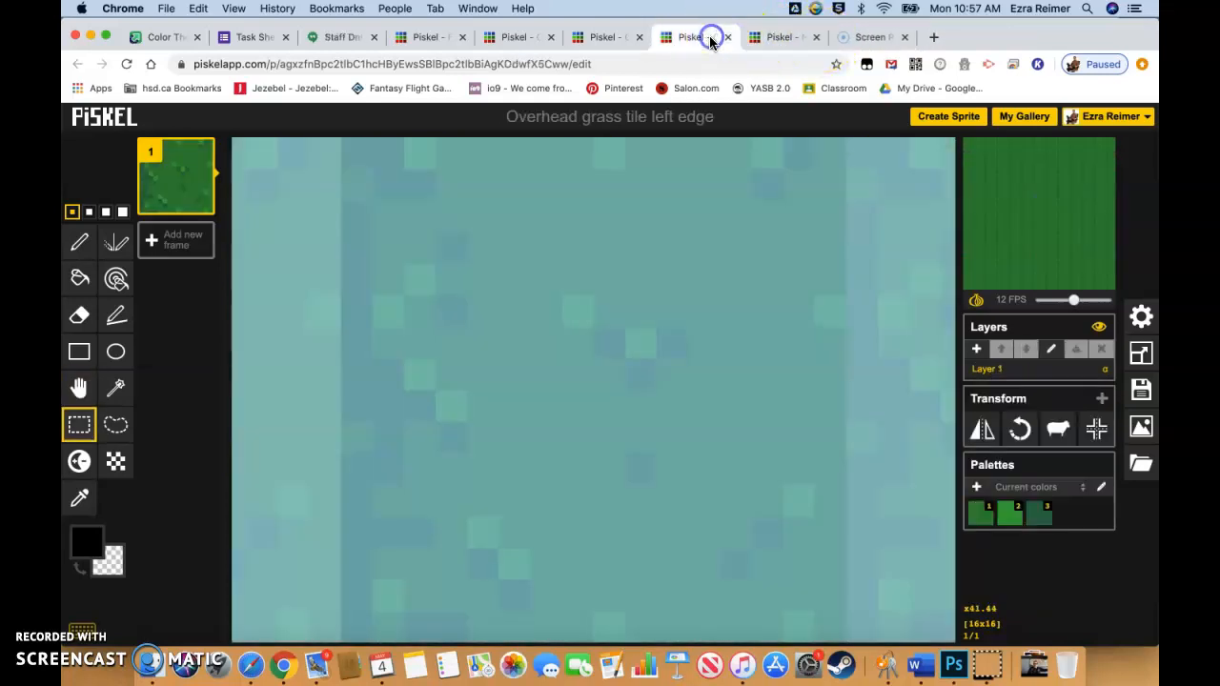
left_click(723, 38)
Step: Return to the sprite gallery and open the plain Overhead grass tile without edges for editing
left_click(600, 38)
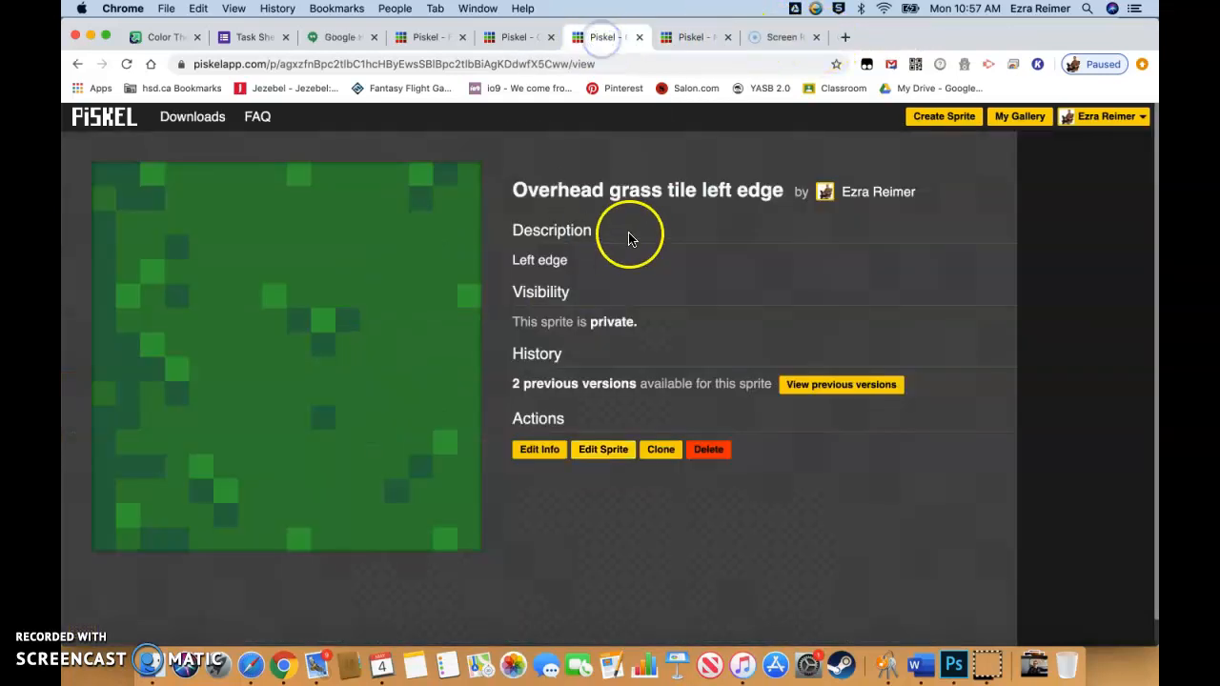
left_click(77, 64)
mouse_move(623, 423)
scroll(623, 420, "down", 1)
scroll(624, 420, "down", 1)
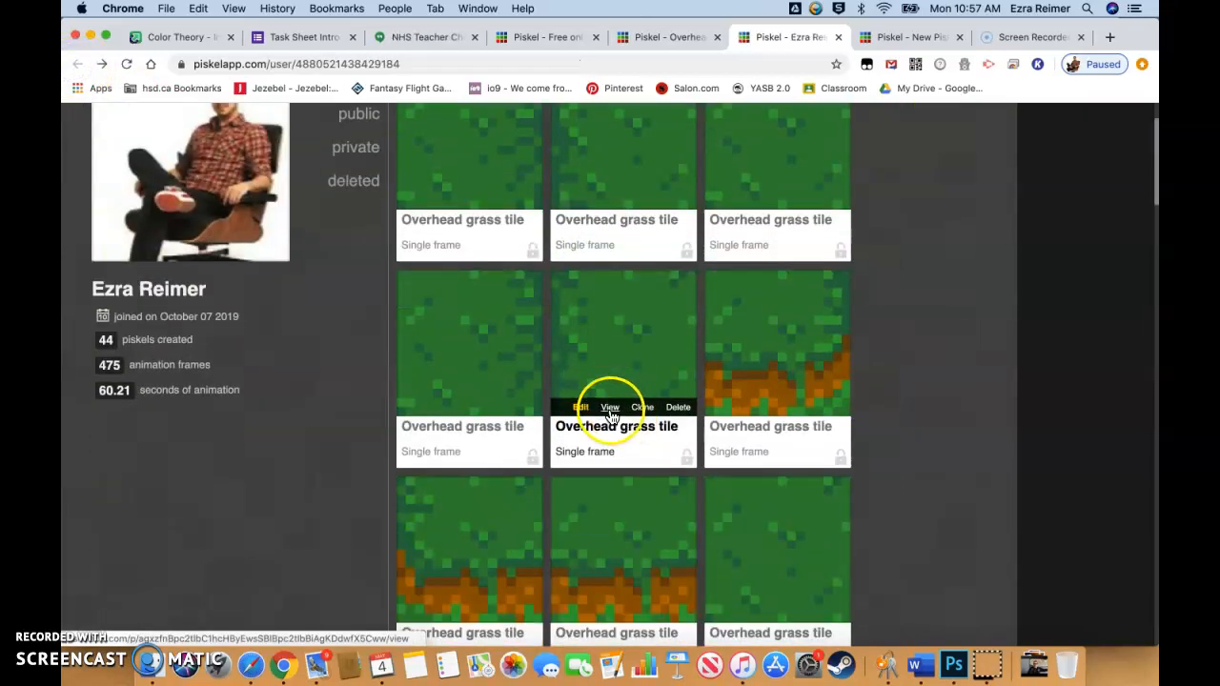
scroll(610, 420, "down", 2)
mouse_move(711, 428)
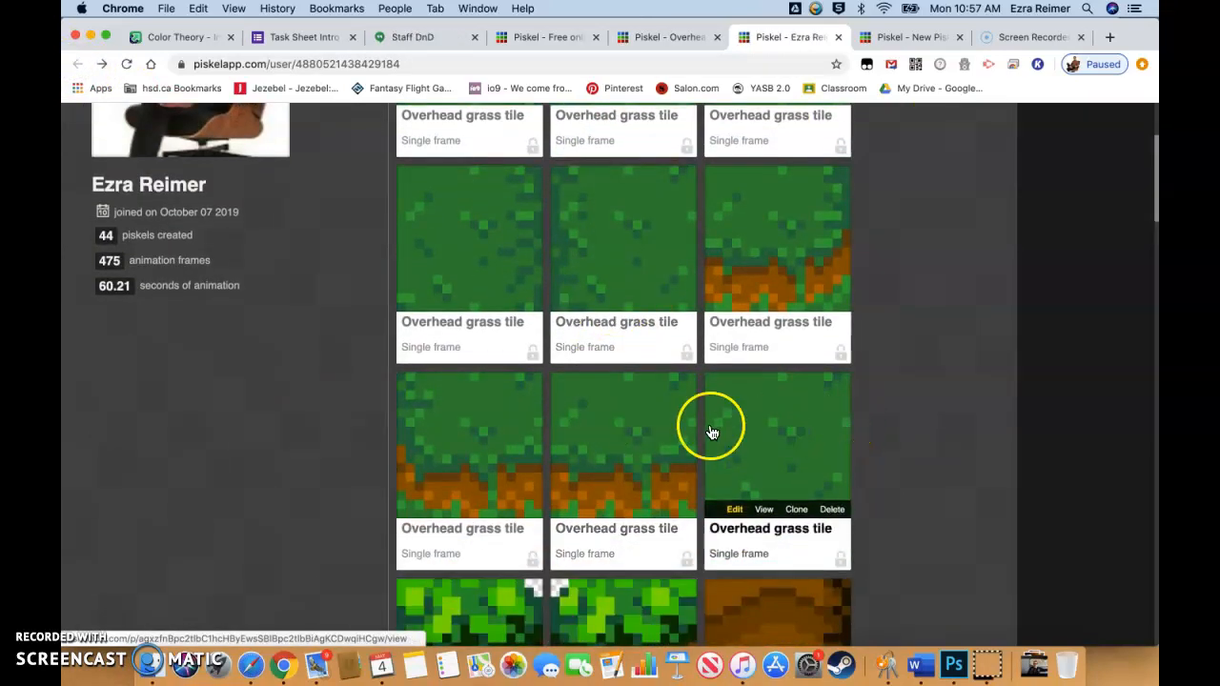
left_click(785, 444)
left_click(601, 455)
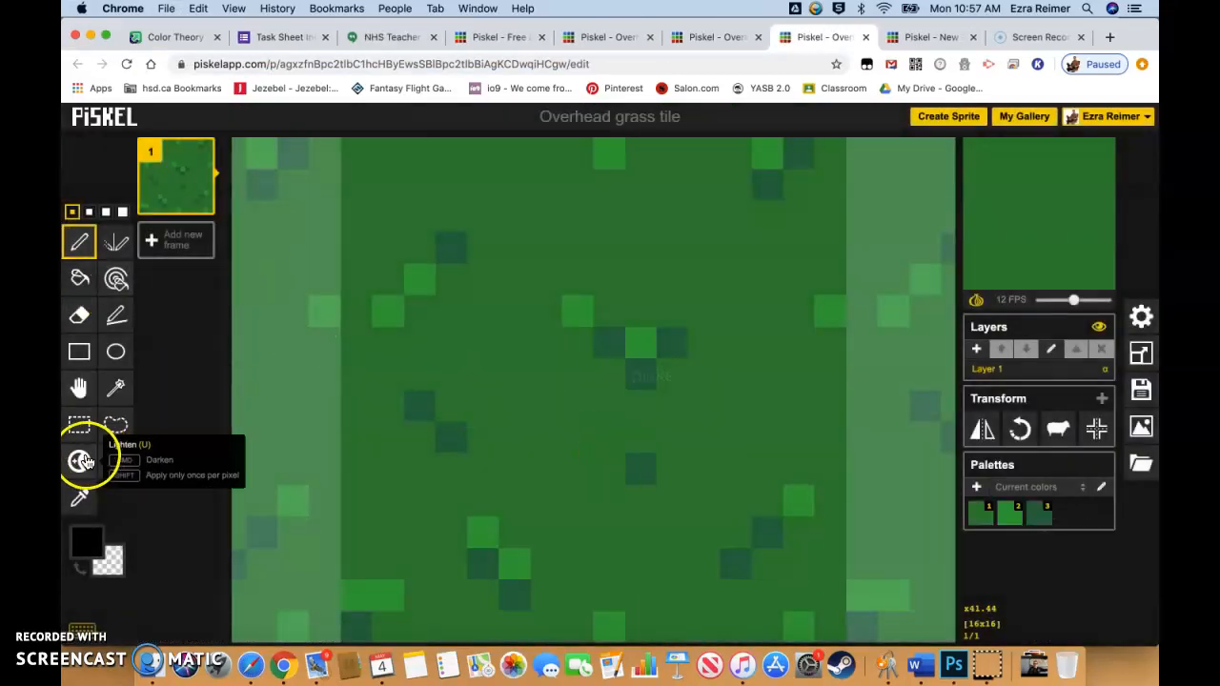
Step: Copy the entire plain grass tile and paste it on the new sprite's Layer 3, moved into the center grid cell
left_click(81, 421)
left_click_drag(339, 155, 806, 632)
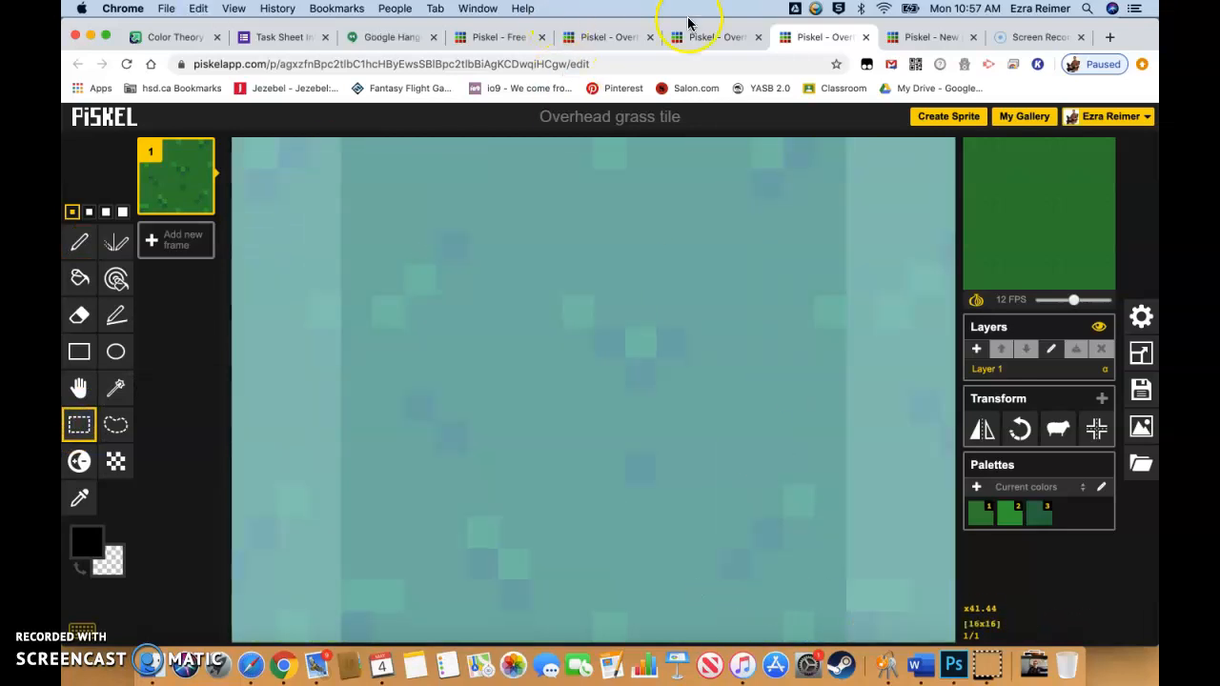
left_click(915, 37)
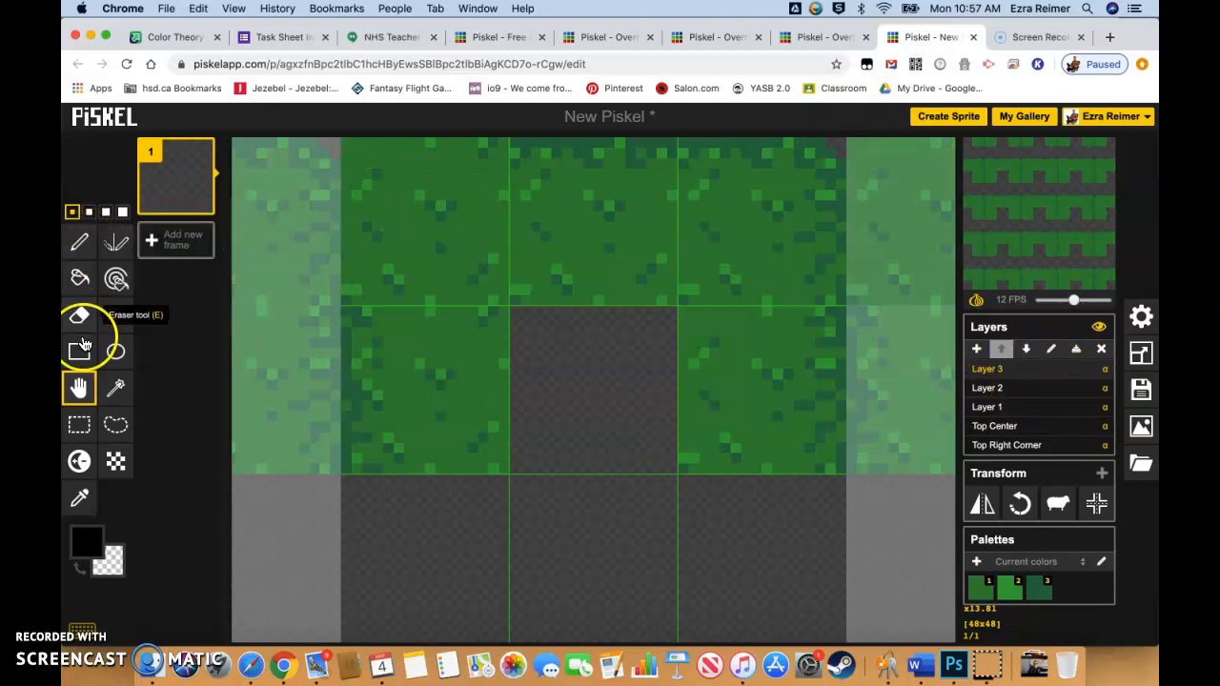
left_click_drag(403, 173, 583, 344)
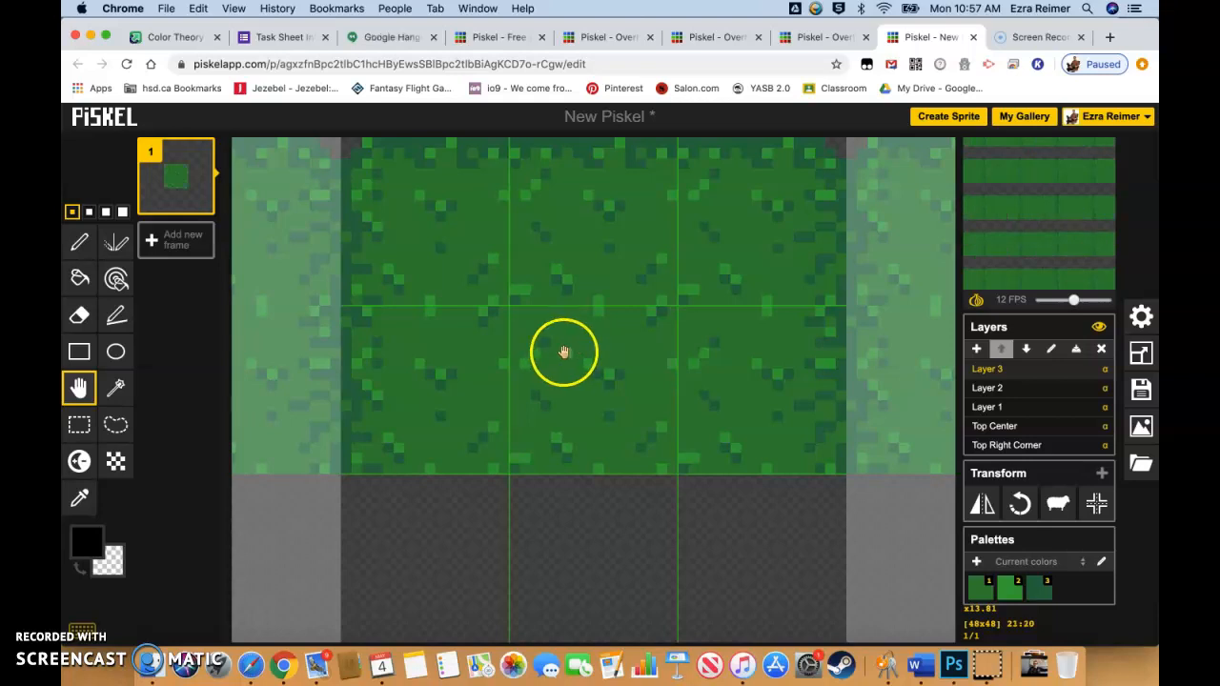
Step: Return to the sprite gallery and open the overhead grass tile with the bottom dirt edge and right corner for editing
left_click(725, 38)
left_click(80, 64)
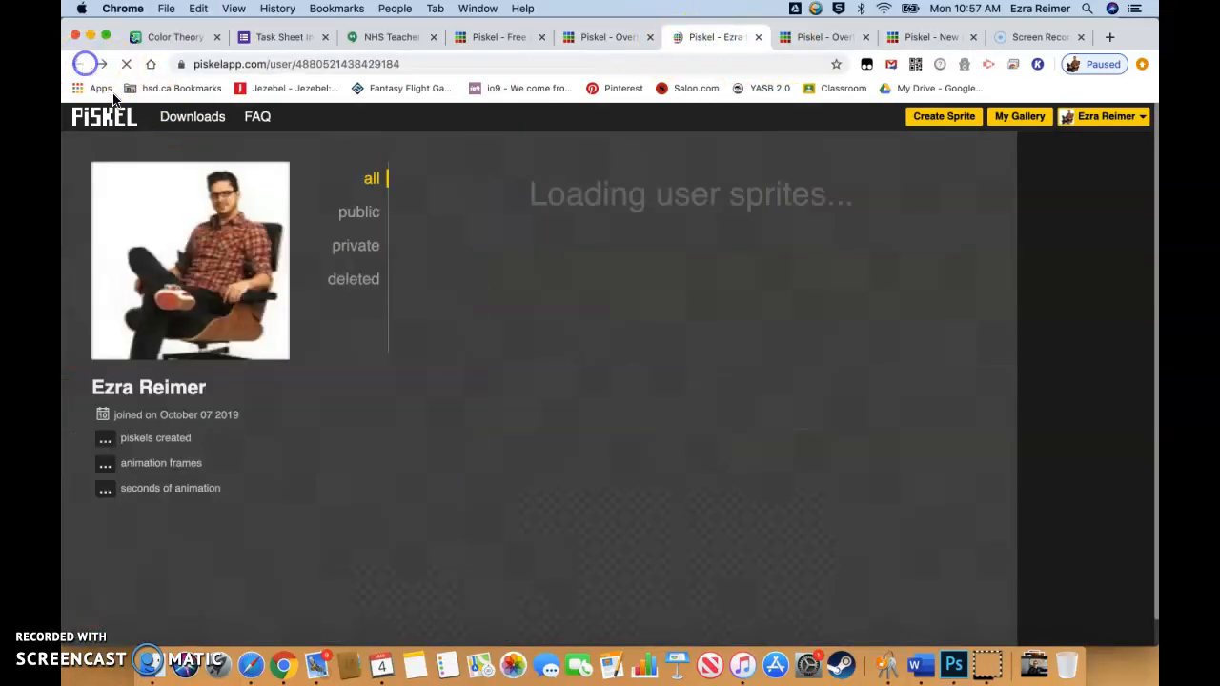
scroll(668, 391, "down", 2)
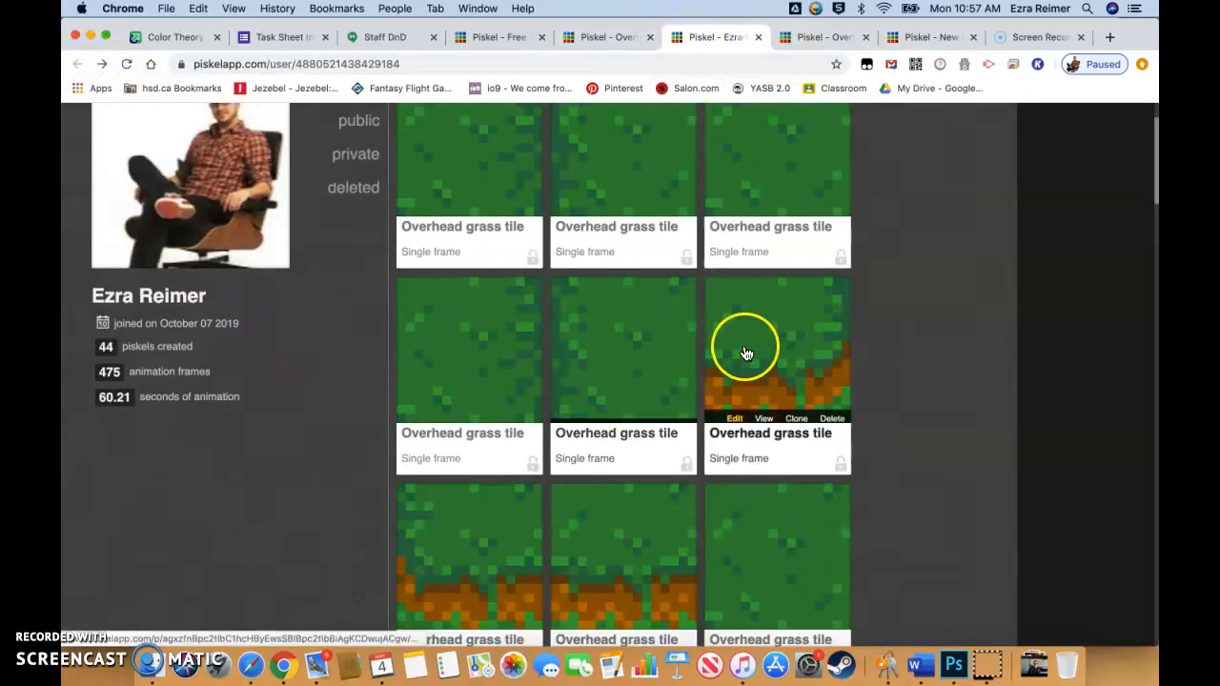
left_click(735, 416)
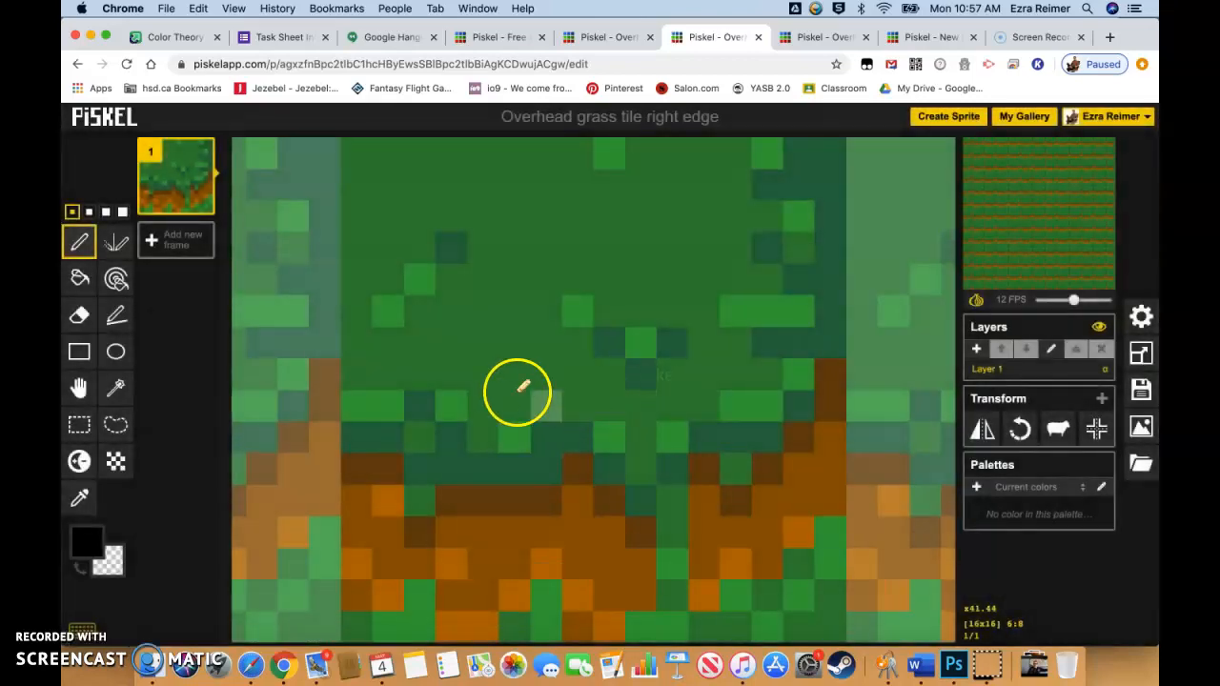
Step: Copy the entire bottom right corner tile and paste it on a new layer in the 48x48 sprite's bottom right grid cell
left_click(80, 425)
left_click_drag(349, 155, 825, 614)
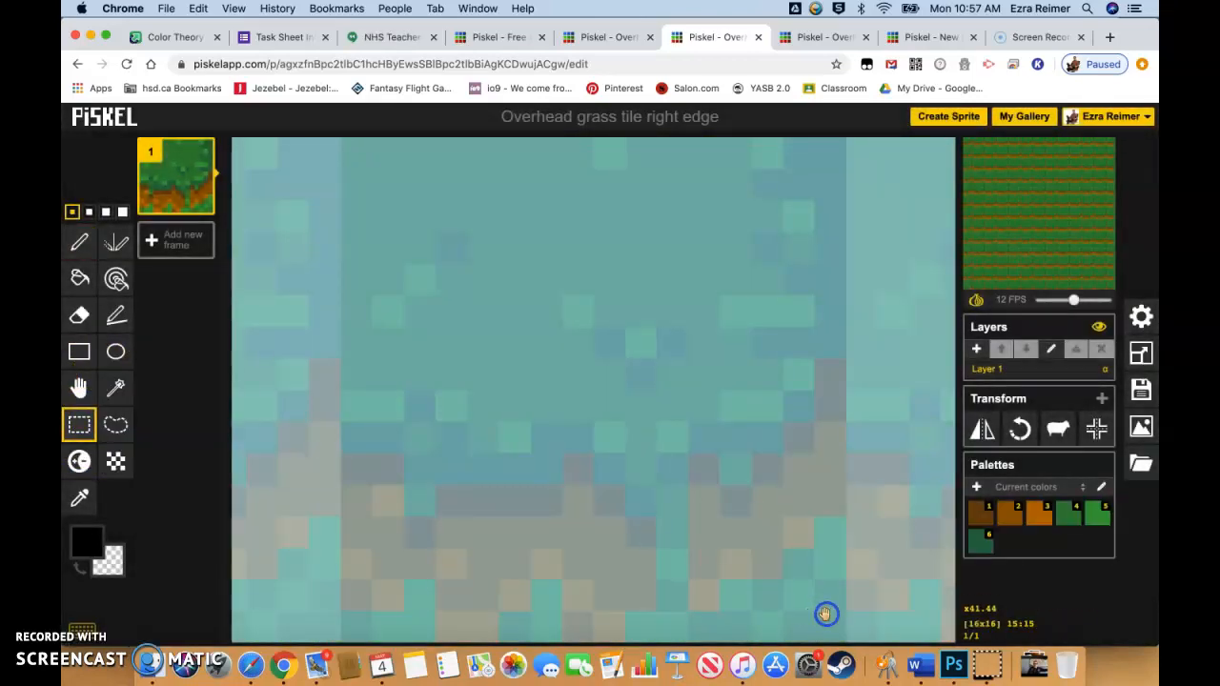
left_click(929, 36)
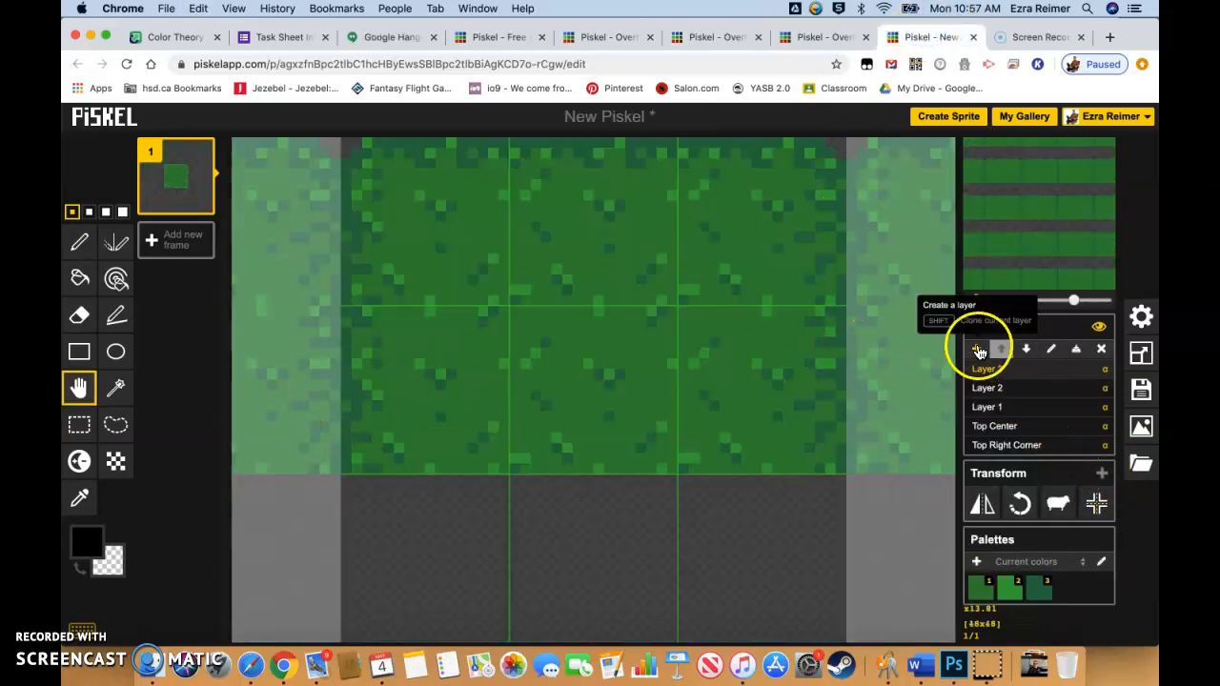
left_click(977, 348)
key("ctrl+v")
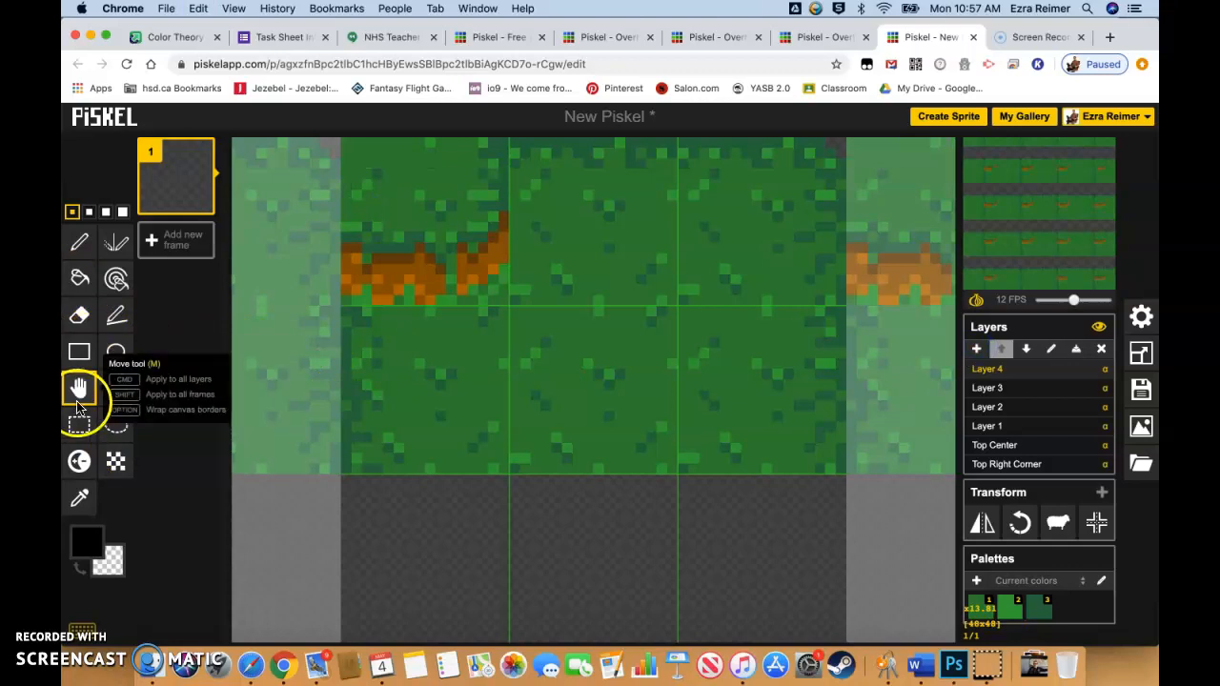
left_click_drag(417, 225, 760, 564)
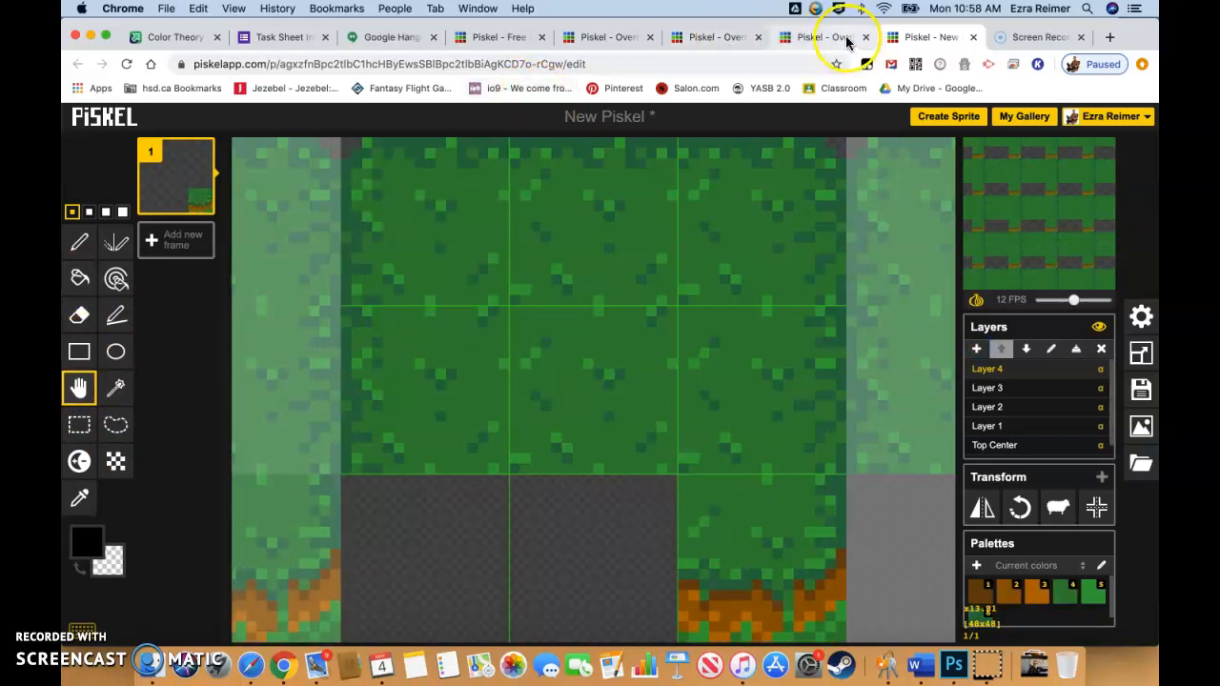
Step: Close one open tile editor and open the overhead grass tile with the straight bottom dirt edge from the gallery
left_click(710, 38)
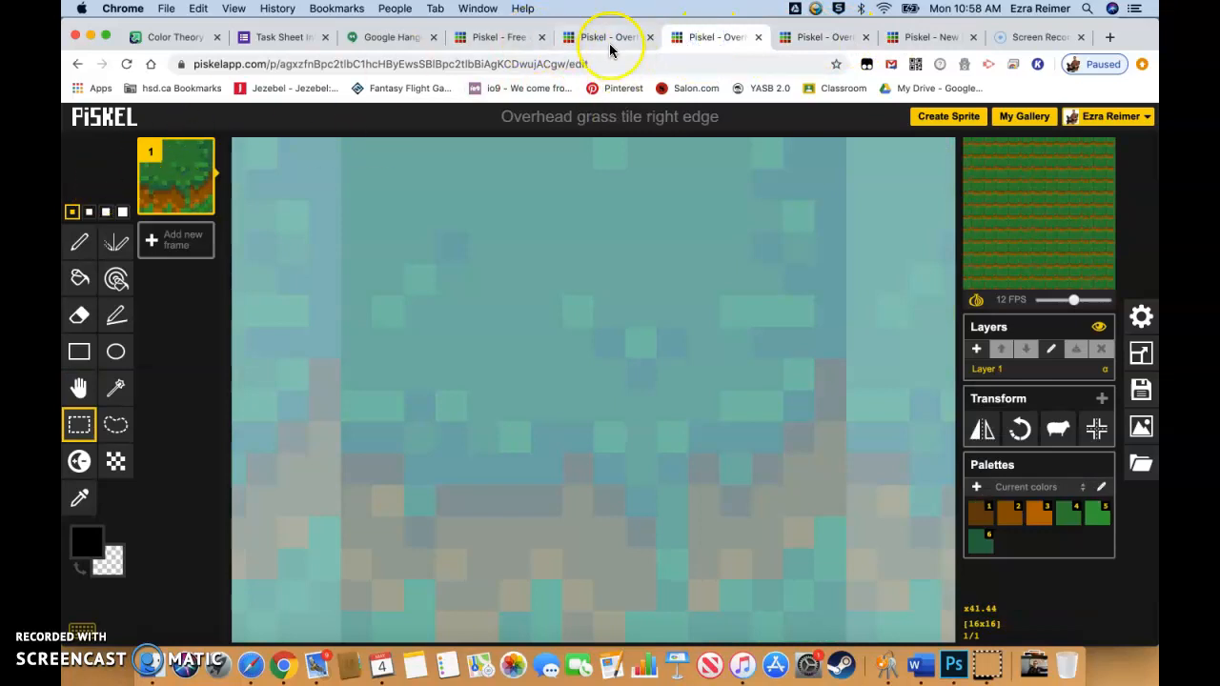
left_click(650, 37)
left_click(495, 37)
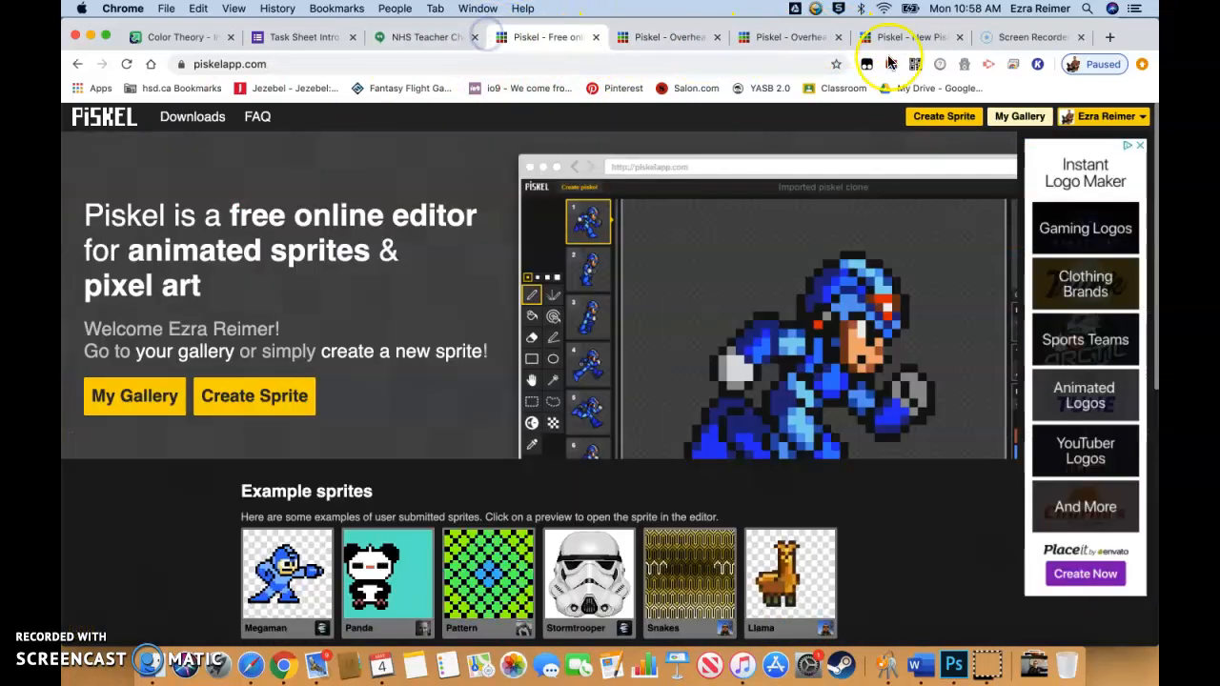
left_click(1033, 118)
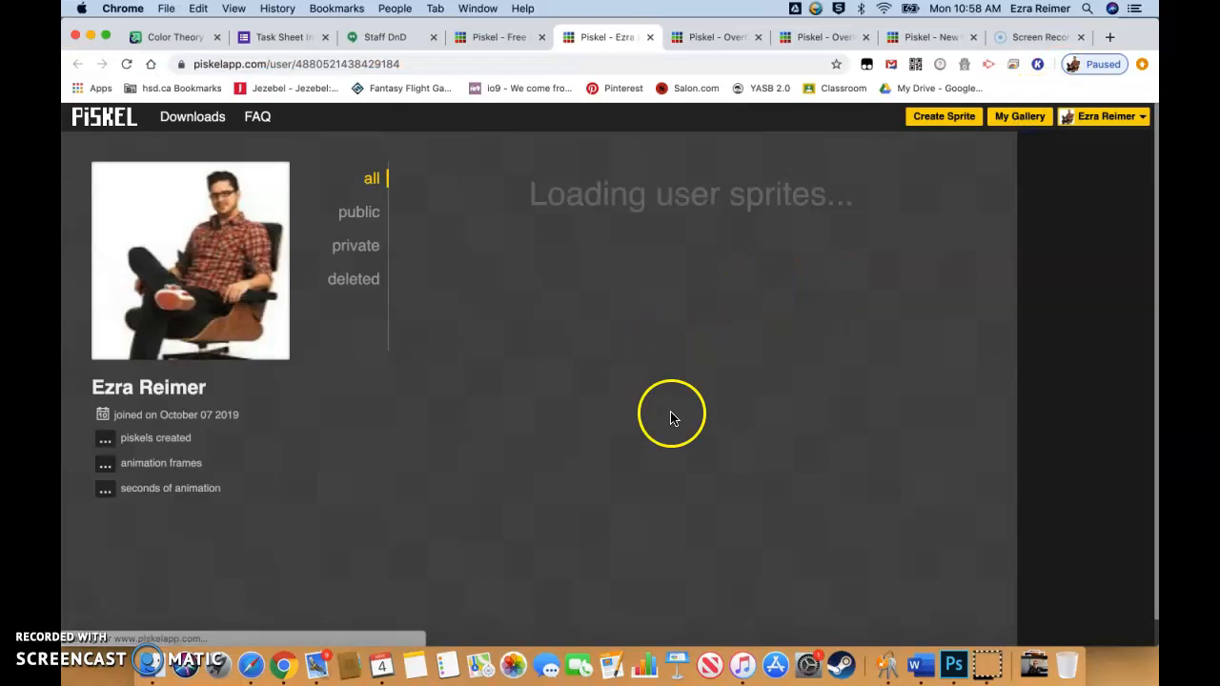
scroll(575, 461, "down", 3)
mouse_move(621, 251)
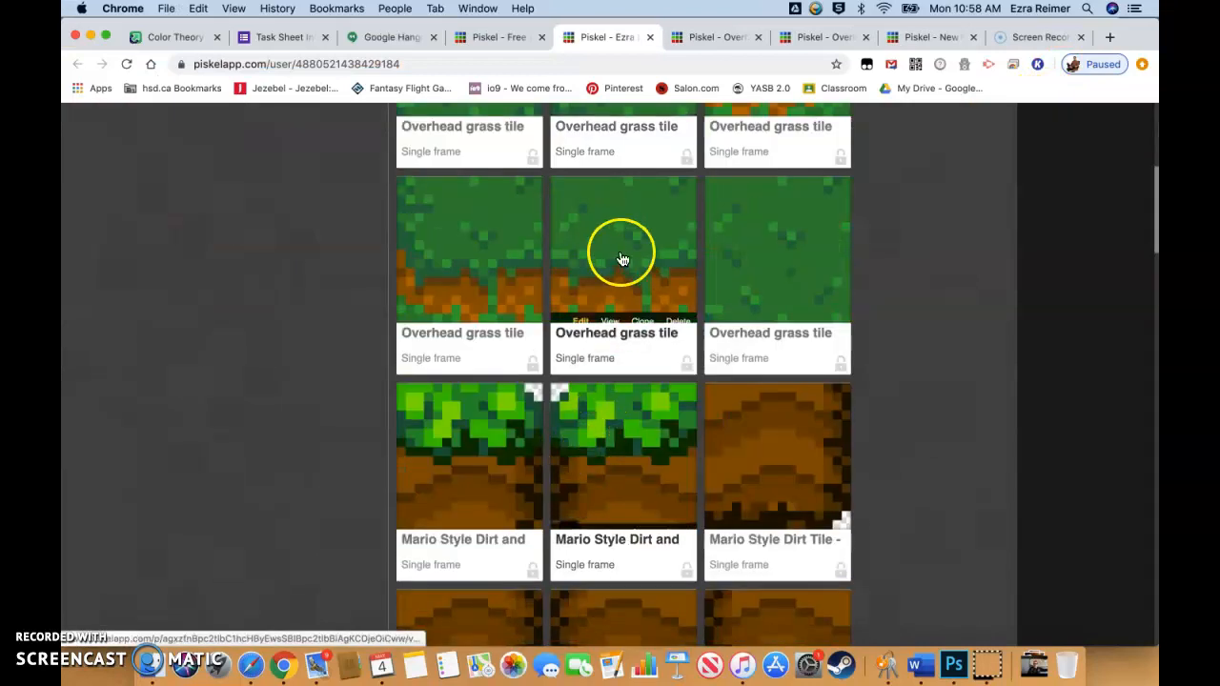
left_click(582, 314)
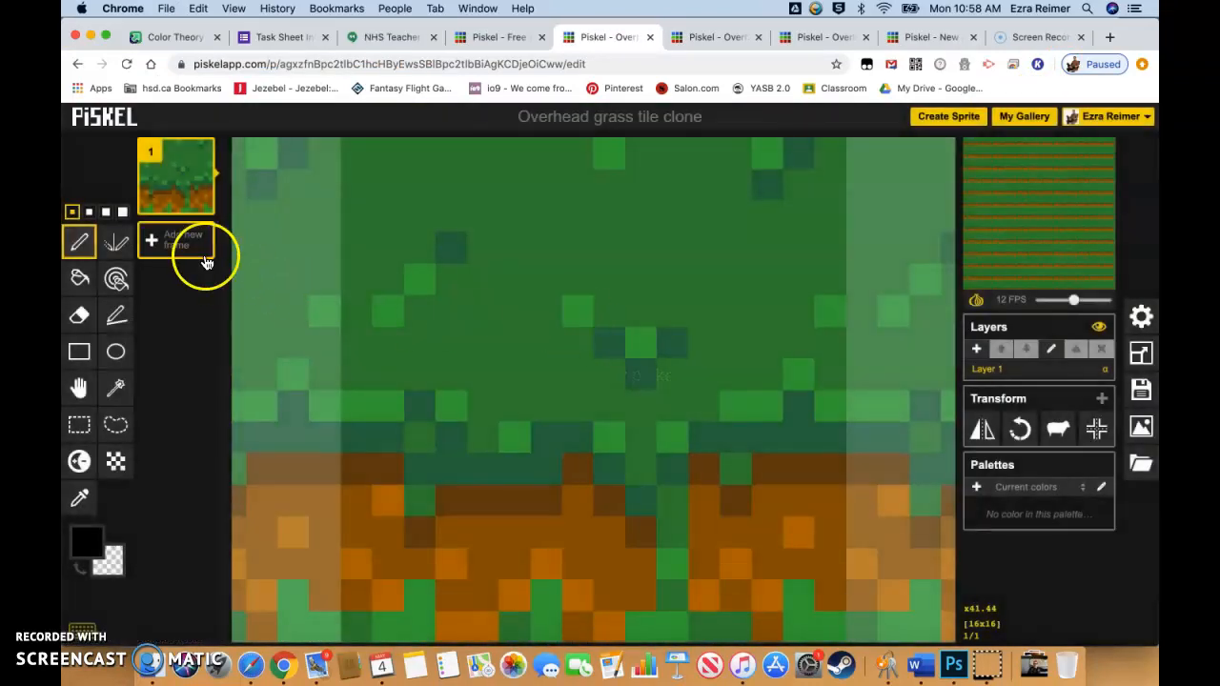
Step: Copy the entire straight bottom dirt edge tile and paste it on a new layer in the 48x48 sprite's bottom center grid cell
left_click(79, 425)
left_click_drag(349, 142, 828, 623)
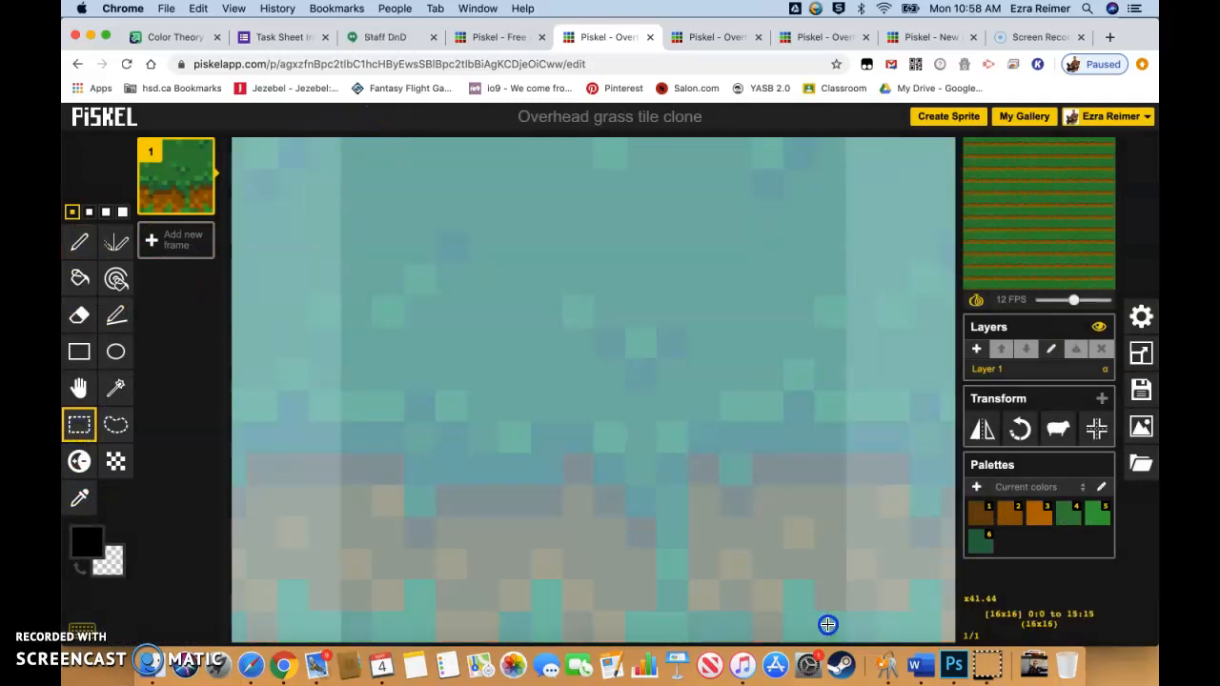
left_click(937, 39)
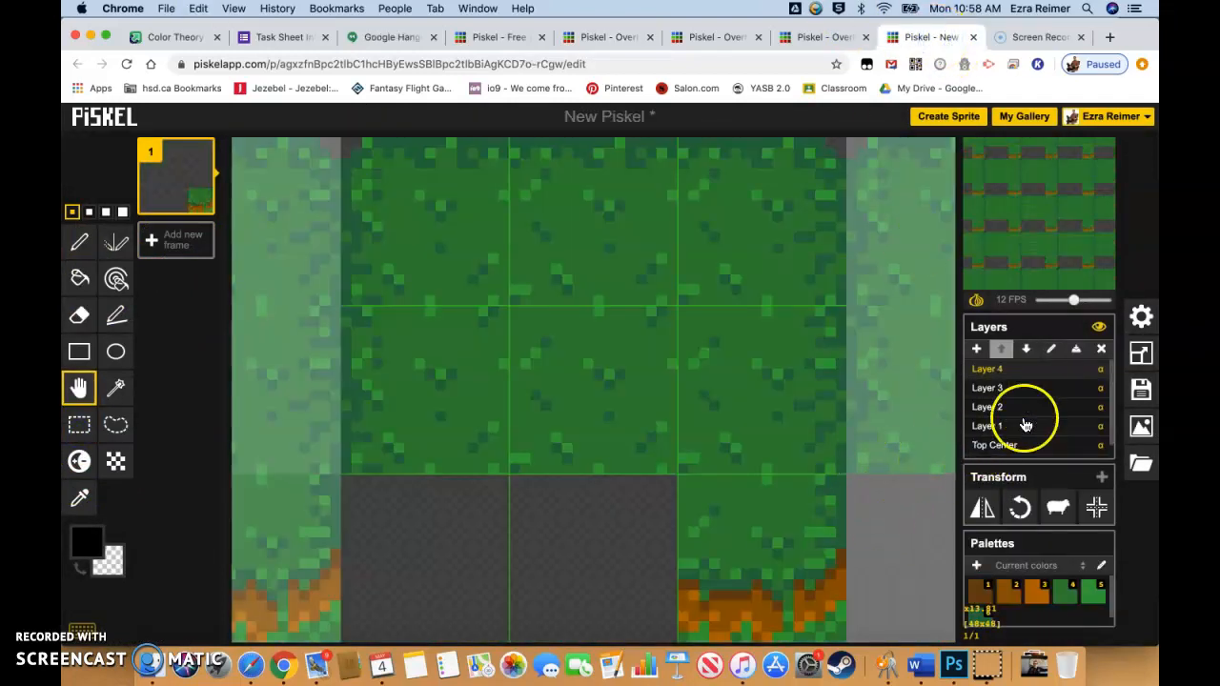
left_click(974, 350)
key("super+v")
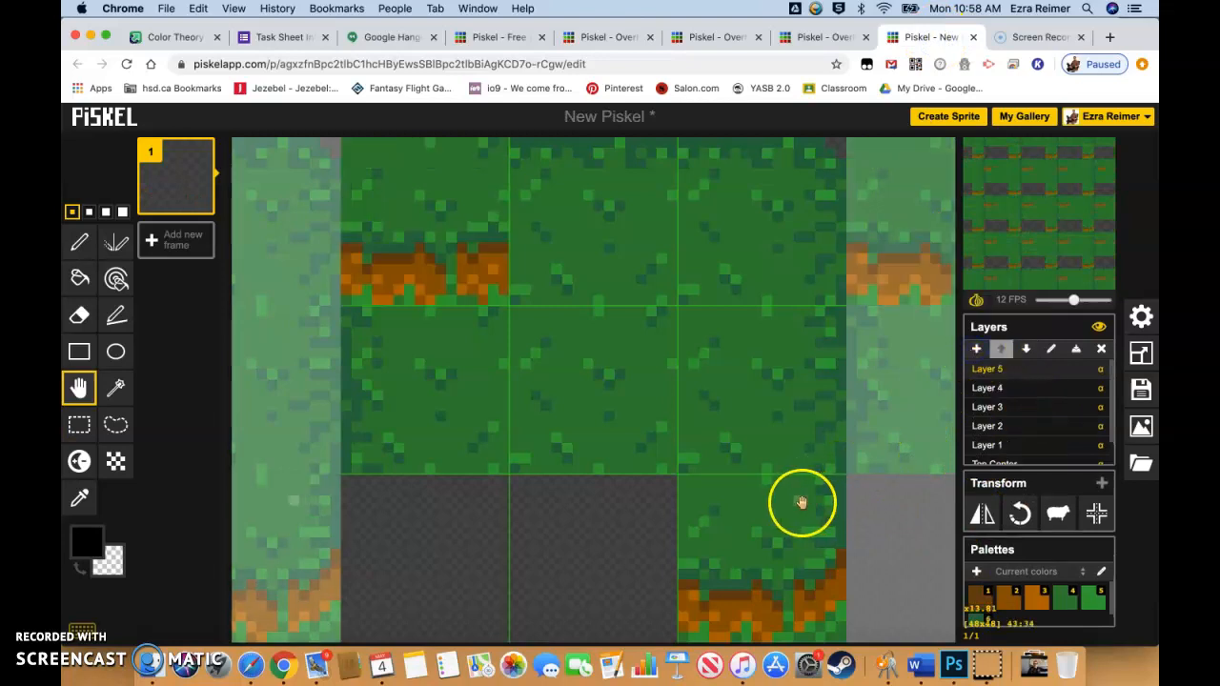
left_click_drag(477, 276, 620, 597)
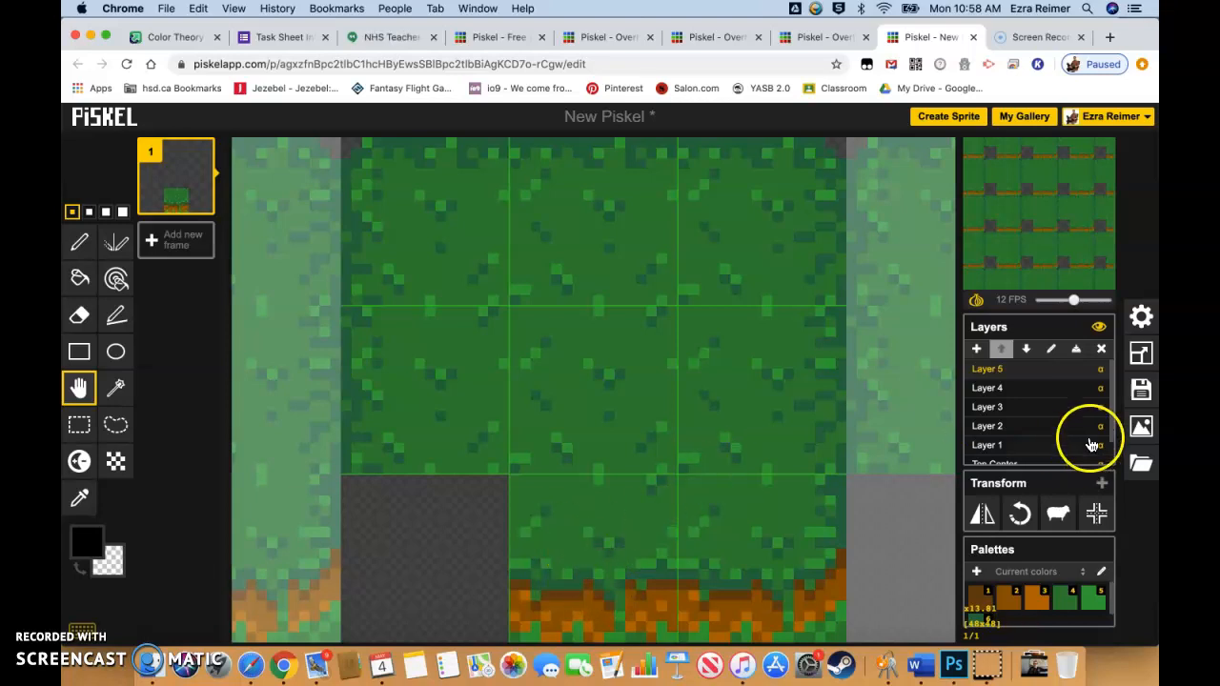
Step: Add another layer to the new sprite and open the bottom left corner grass tile with the dirt edge from the gallery
left_click(975, 350)
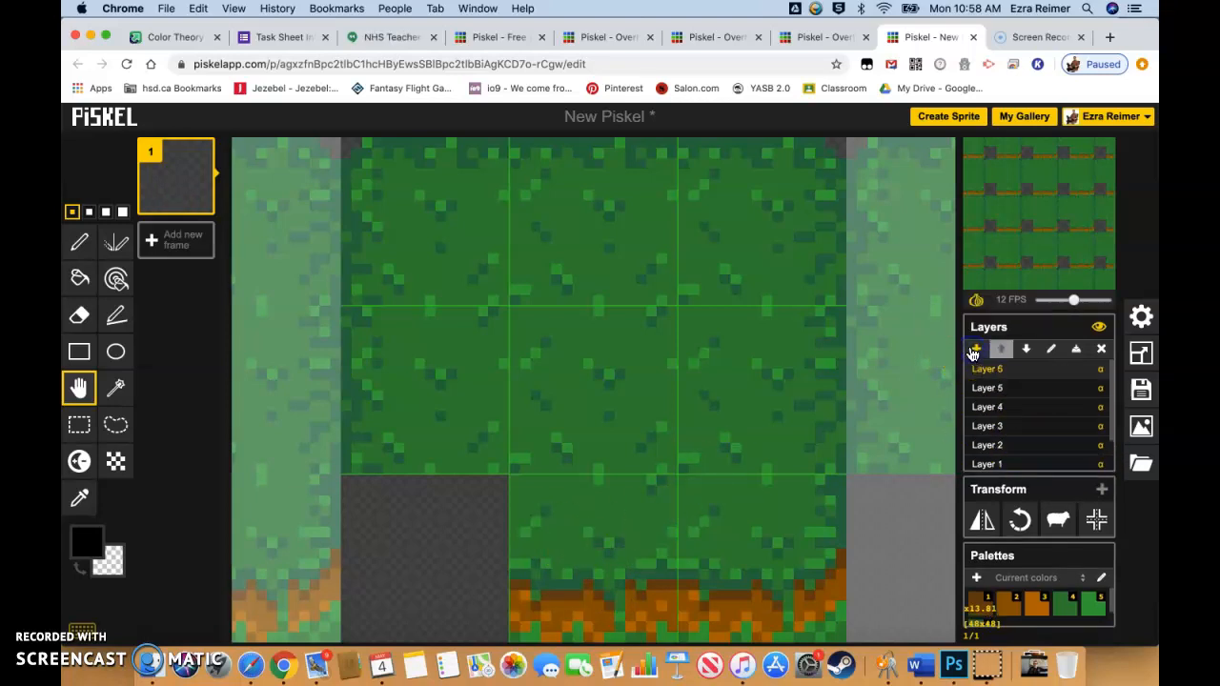
scroll(1037, 433, "down", 2)
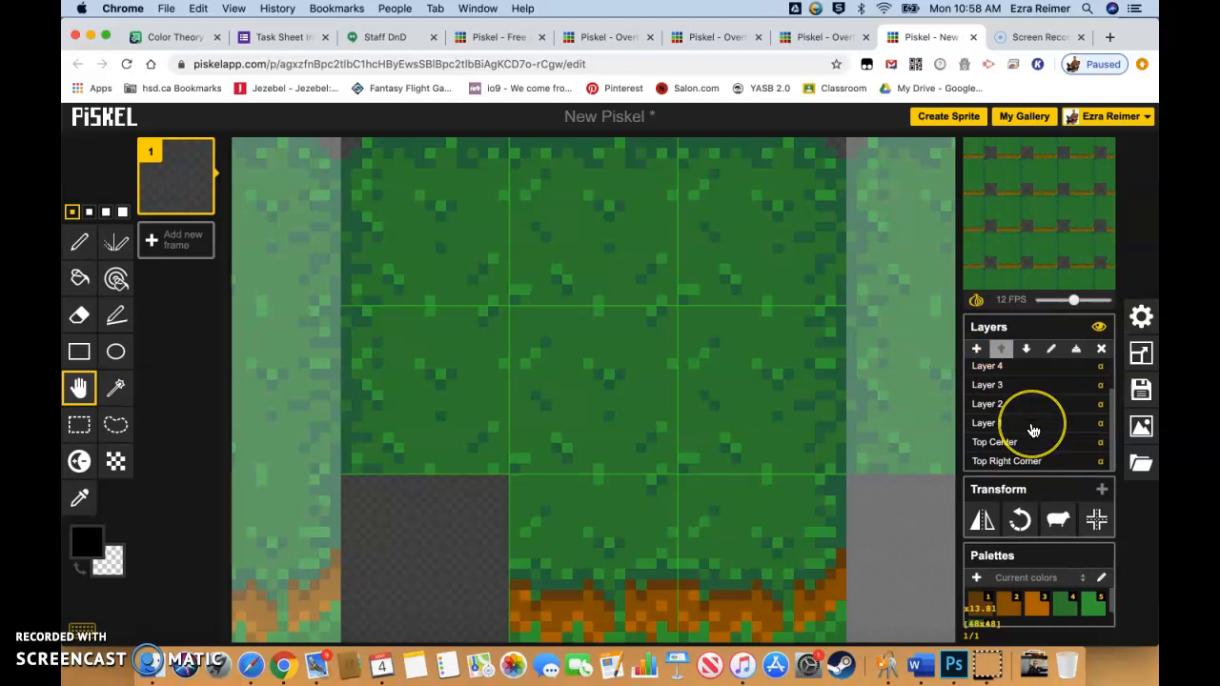
scroll(1033, 431, "up", 2)
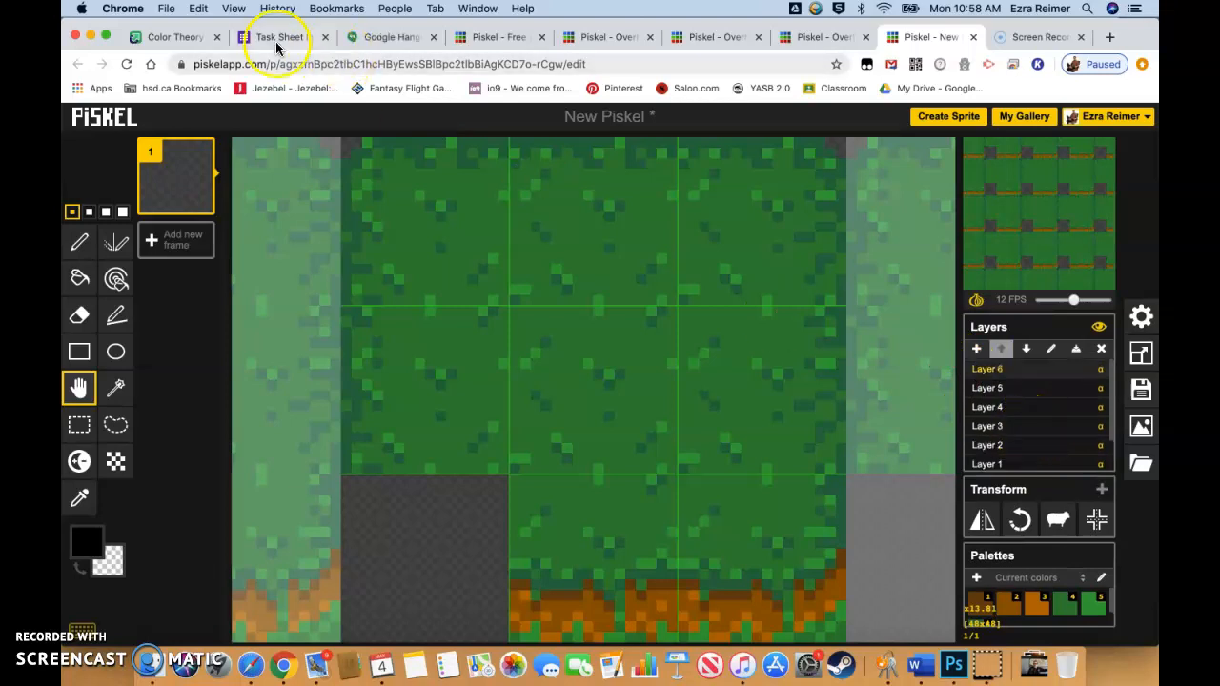
left_click(610, 37)
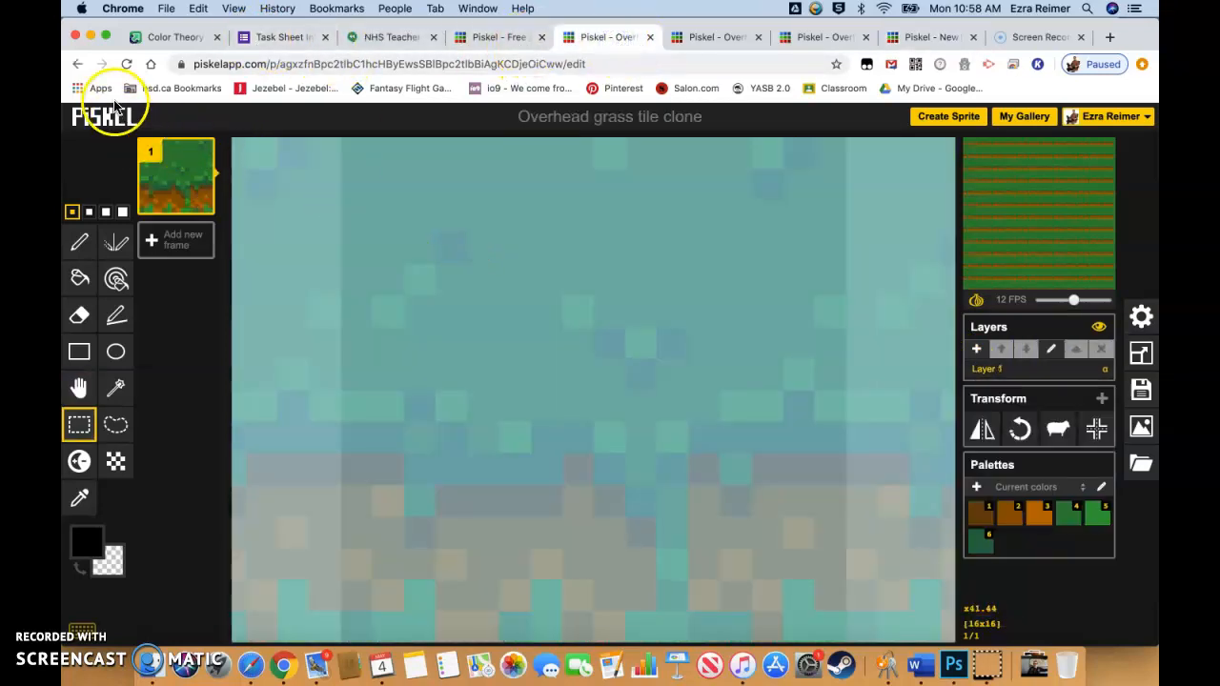
left_click(114, 107)
scroll(548, 471, "down", 3)
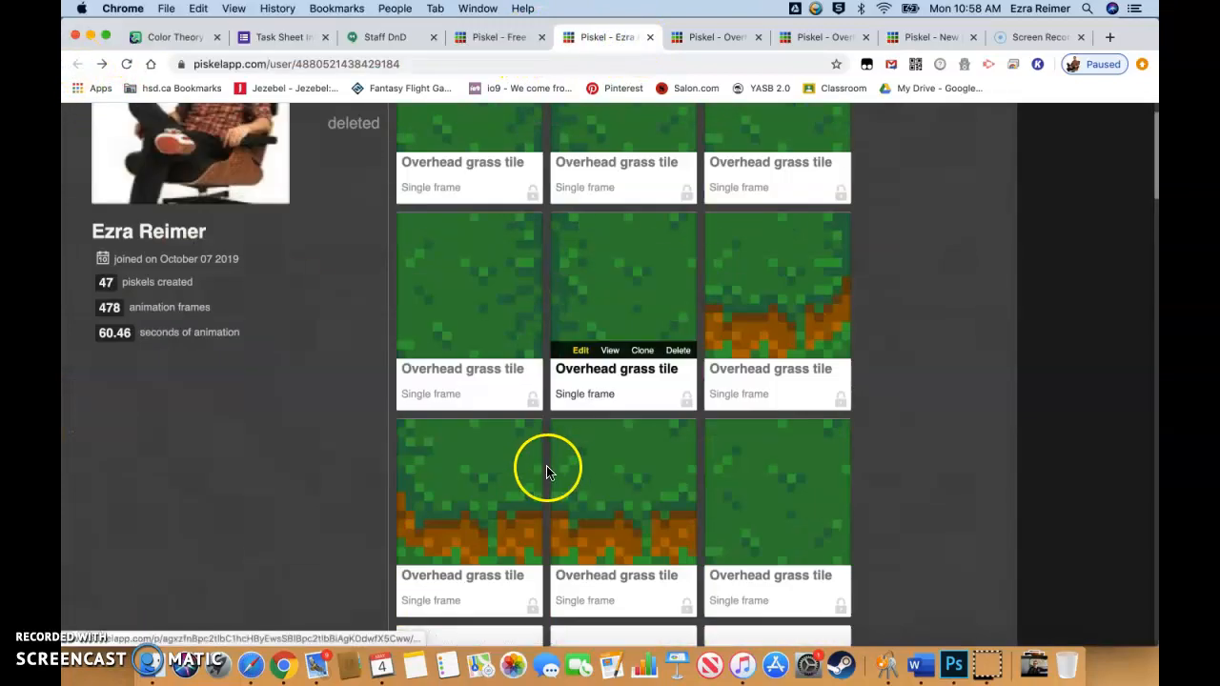
left_click(427, 558)
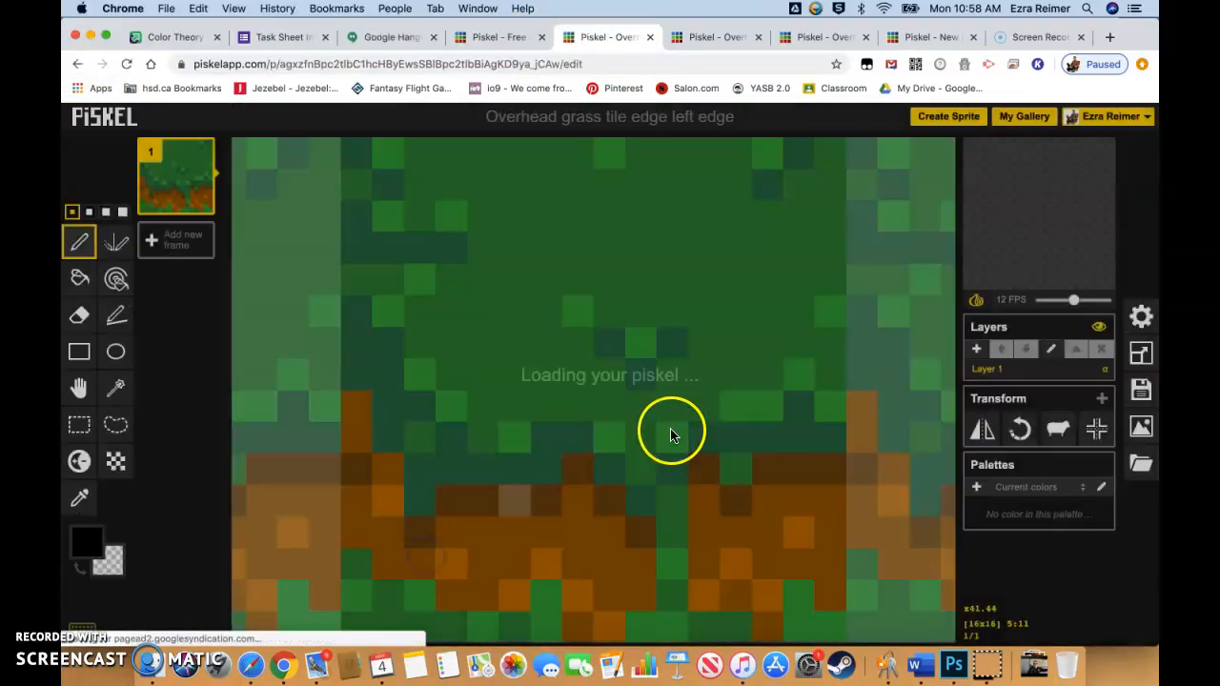
Step: Copy the entire bottom left corner tile and paste it on the new sprite's Layer 6, moved into the bottom left grid cell
left_click(80, 424)
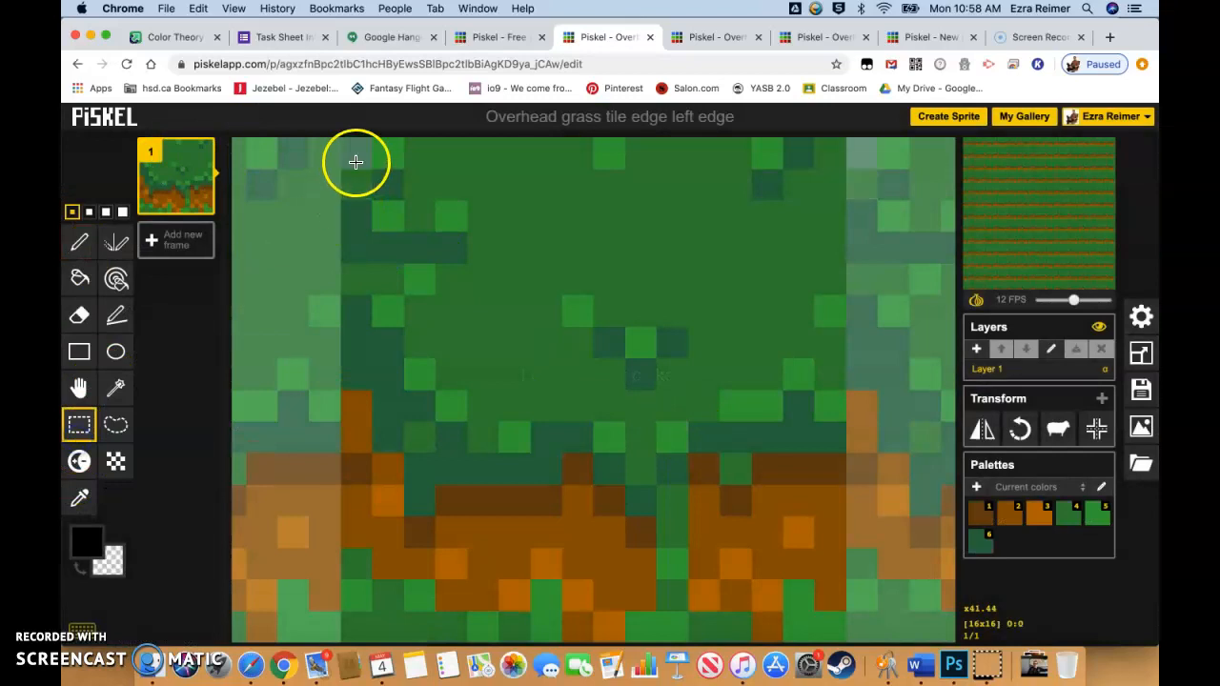
left_click_drag(357, 153, 832, 628)
left_click(939, 36)
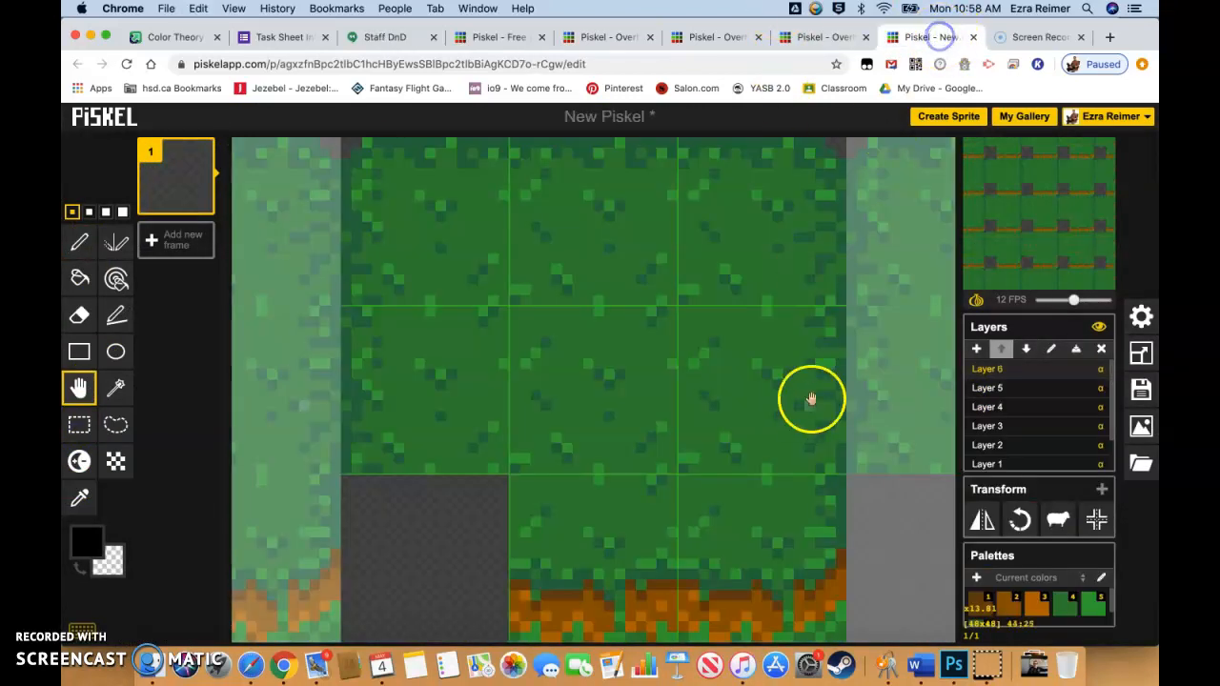
key("super+v")
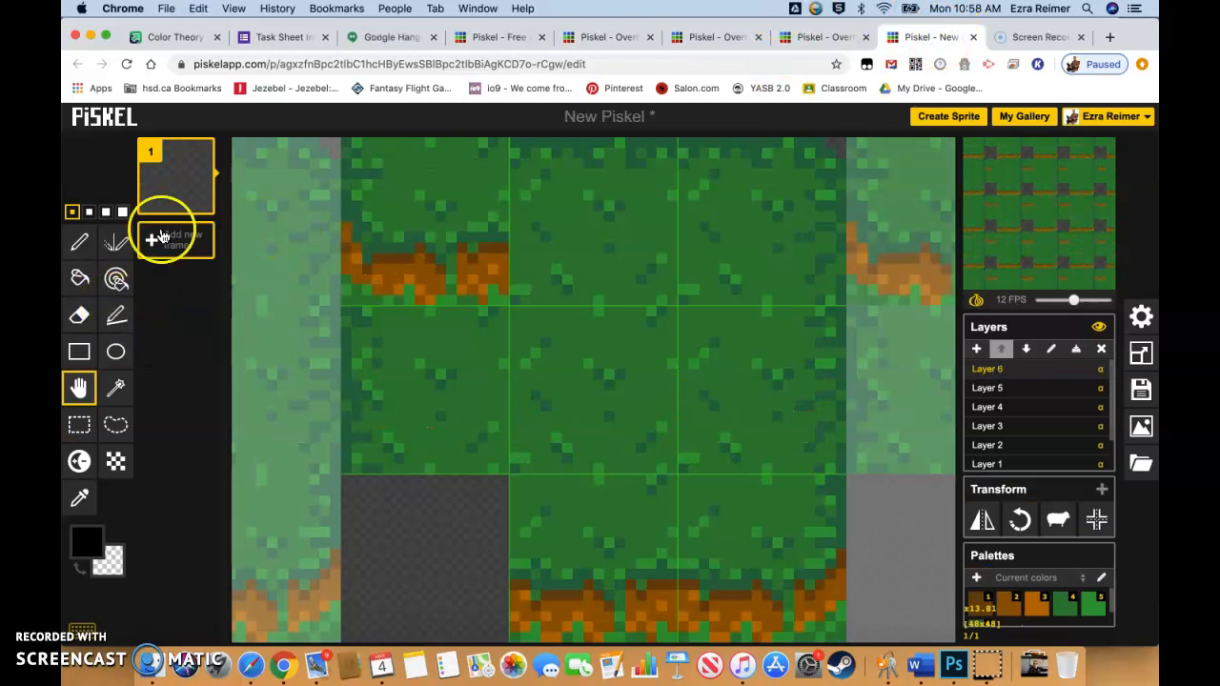
left_click_drag(441, 250, 444, 570)
scroll(564, 520, "down", 5)
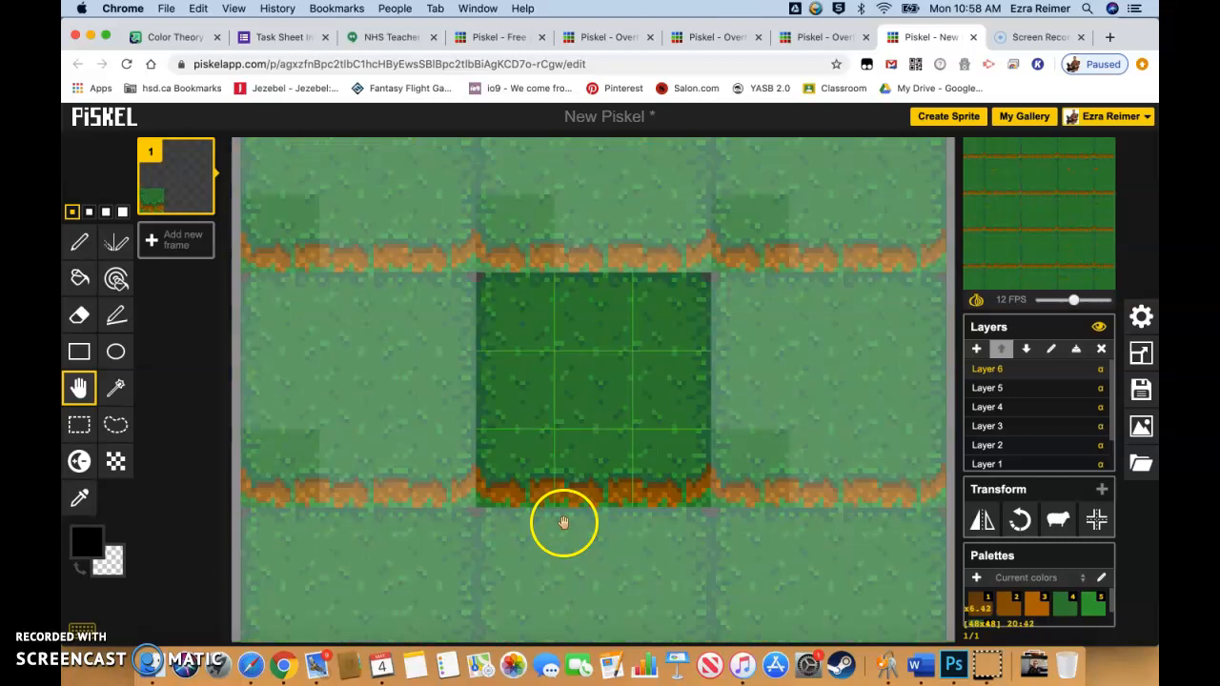
scroll(561, 523, "up", 1)
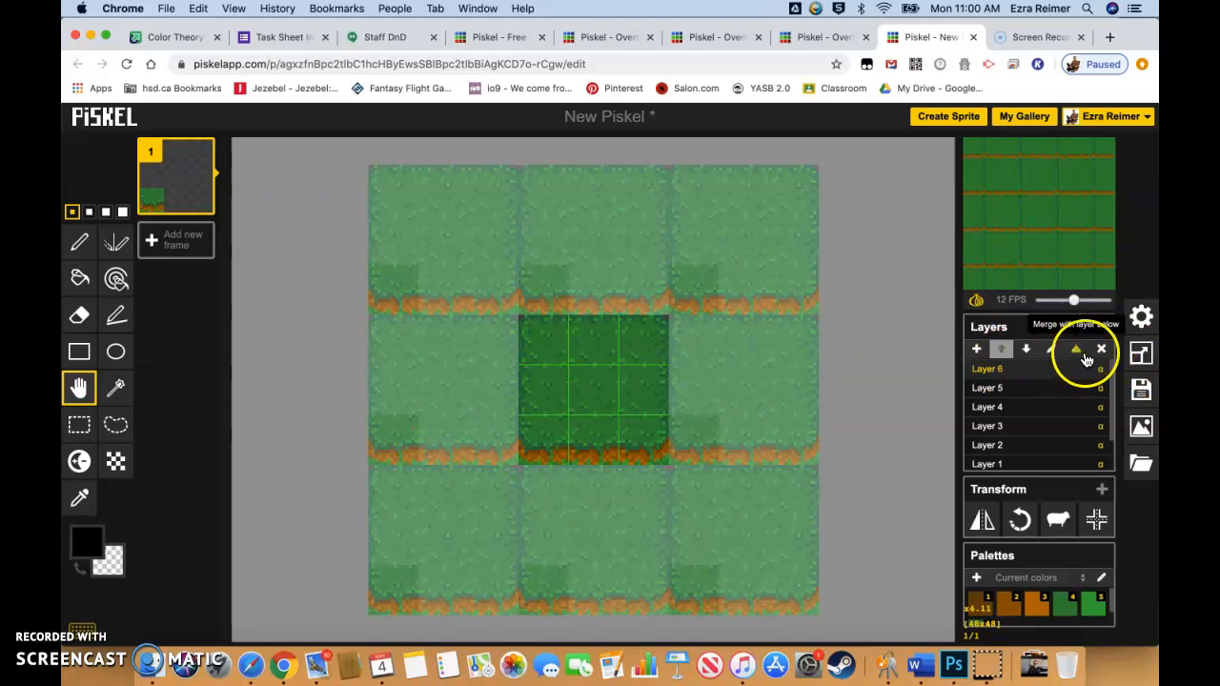
Step: Title the sprite "Complete Grass Tile Set" and save it to the online gallery
left_click(1142, 396)
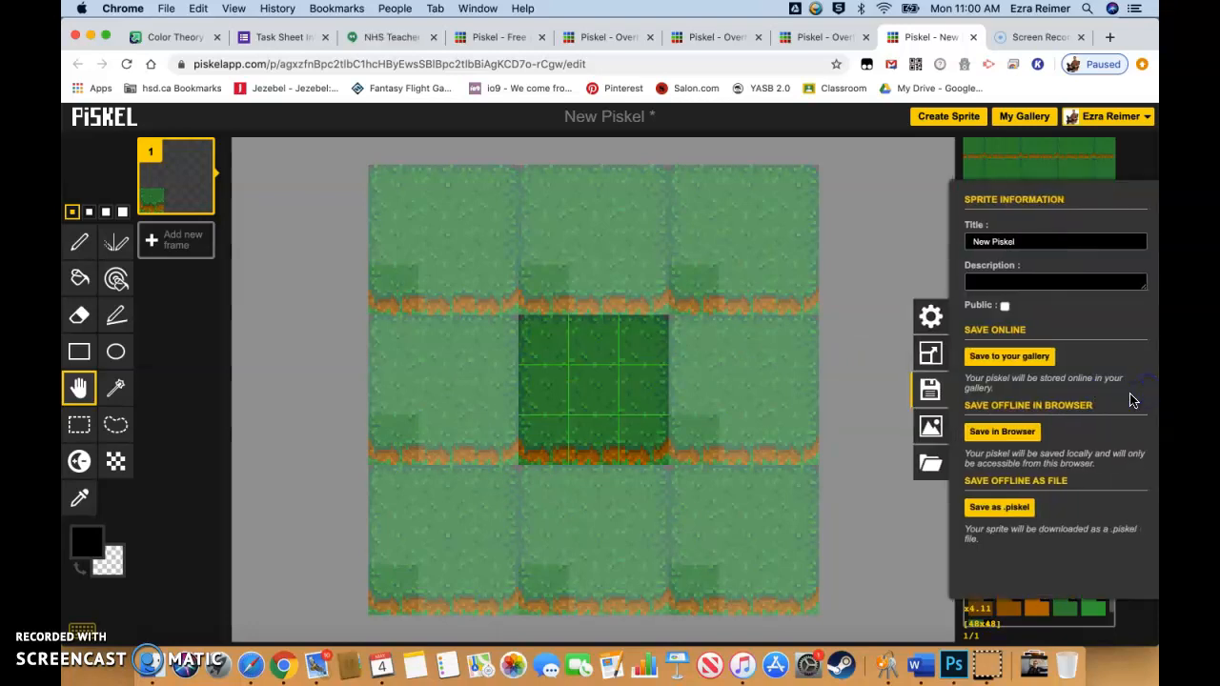
double_click(1036, 240)
triple_click(1037, 240)
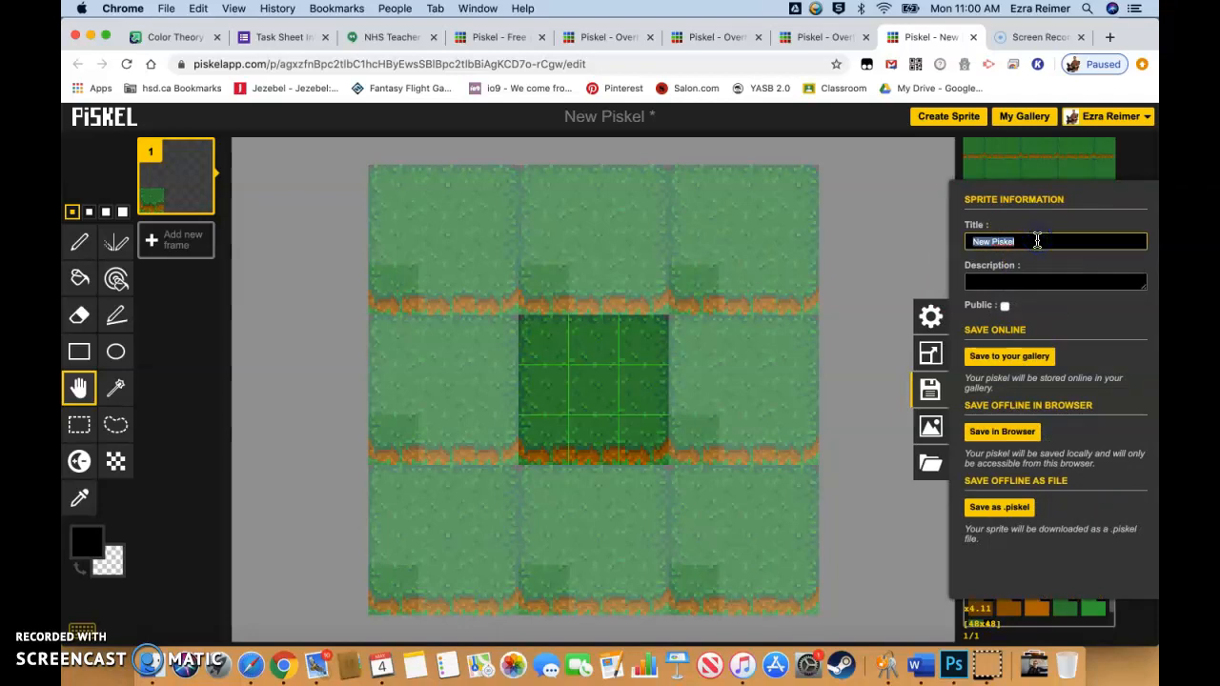
type("Ti")
key("BackSpace")
key("BackSpace")
type("Complete Grass Tile Set")
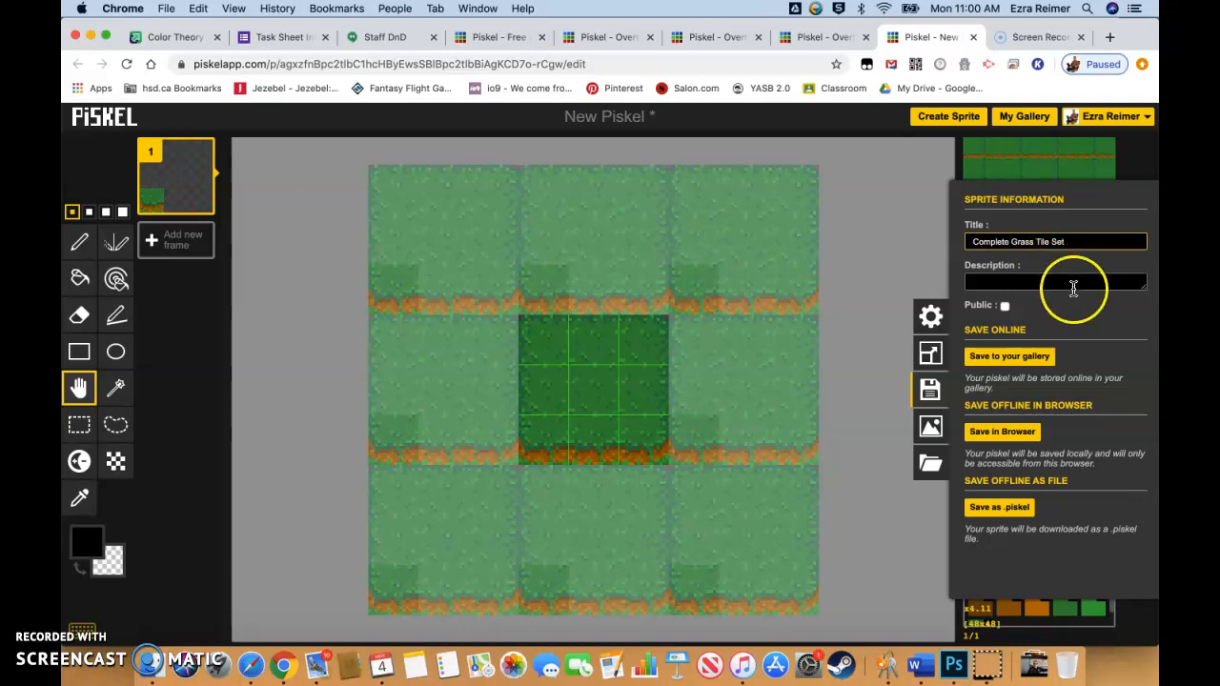
left_click(1013, 355)
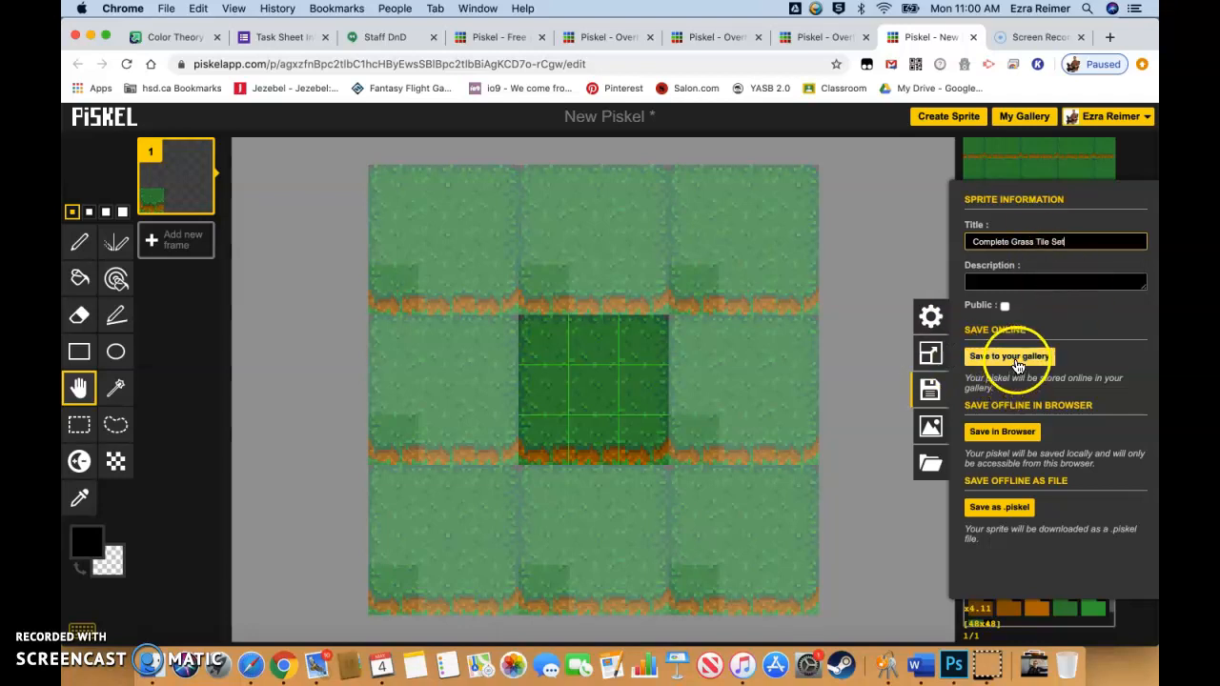